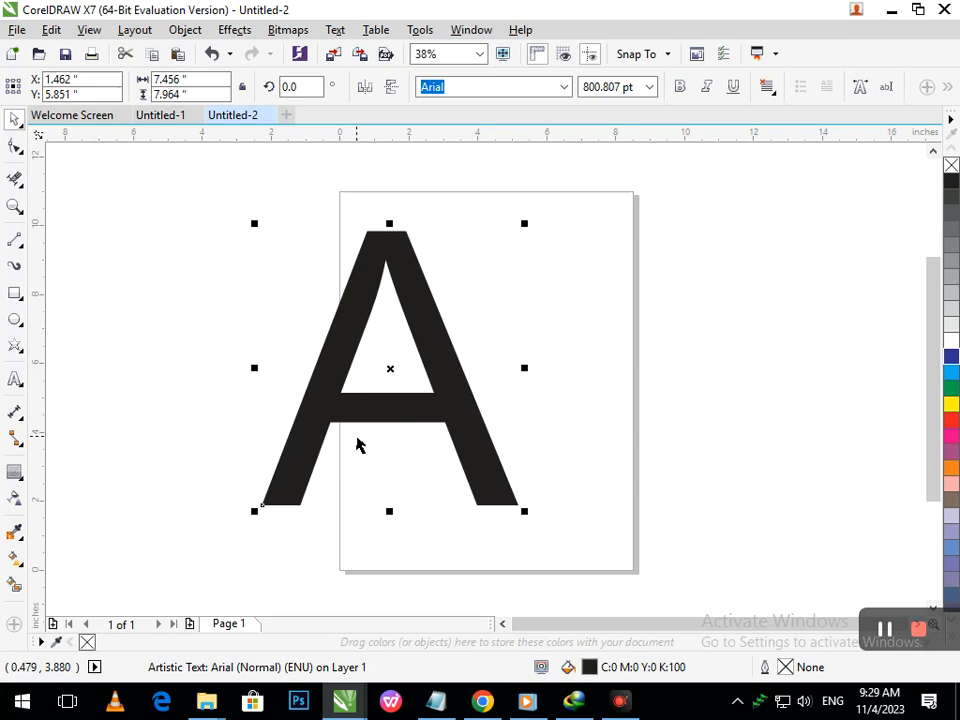
- Convert the letter A to curves, remove its fill and give it a black outline
{"action": "key", "text": "ctrl+q"}
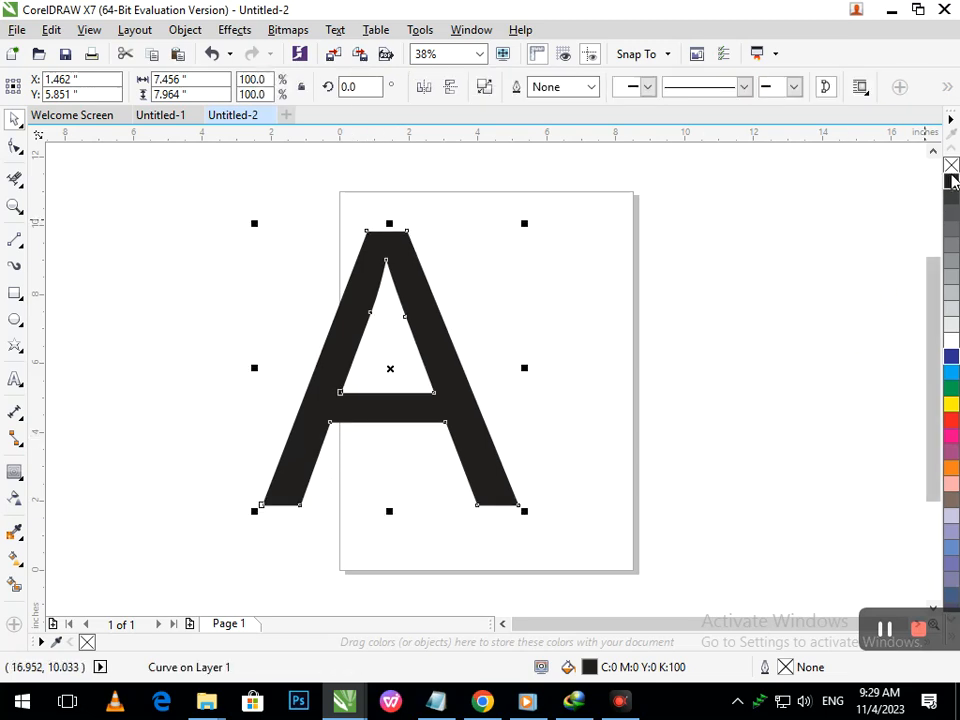
{"action": "left_click", "coordinate": [951, 166]}
{"action": "right_click", "coordinate": [951, 184]}
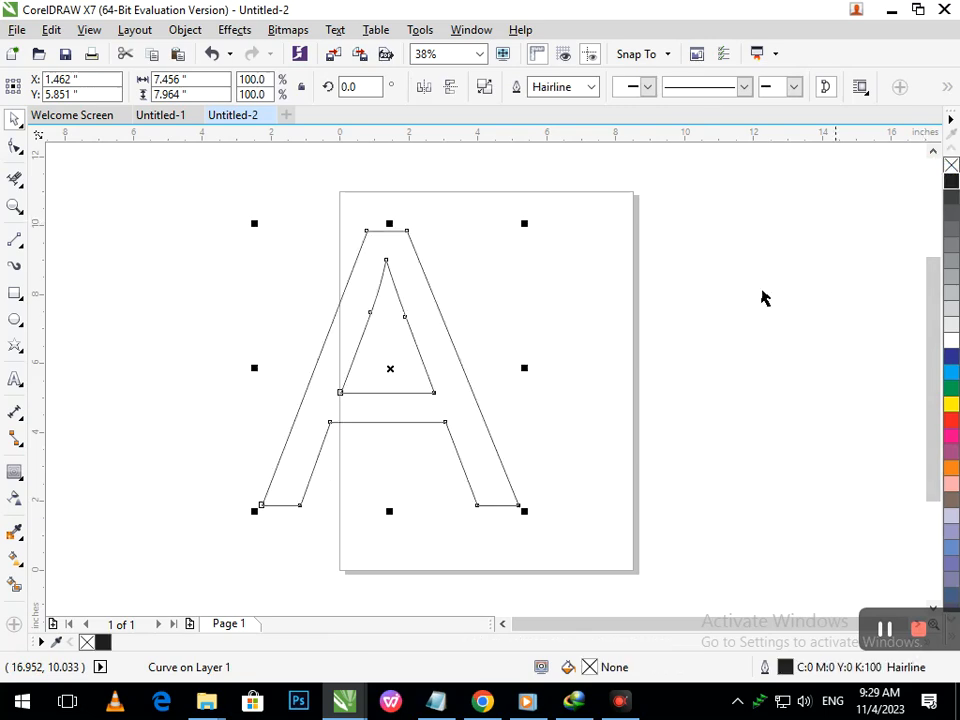
- Remove the A's crossbar by moving its inner nodes down and deleting the crossbar segments with Virtual Segment Delete
{"action": "left_click", "coordinate": [14, 148]}
{"action": "left_click_drag", "start_coordinate": [340, 392], "coordinate": [330, 416]}
{"action": "left_click_drag", "start_coordinate": [432, 395], "coordinate": [440, 420]}
{"action": "left_click", "coordinate": [16, 178]}
{"action": "left_click_drag", "start_coordinate": [320, 421], "coordinate": [455, 421]}
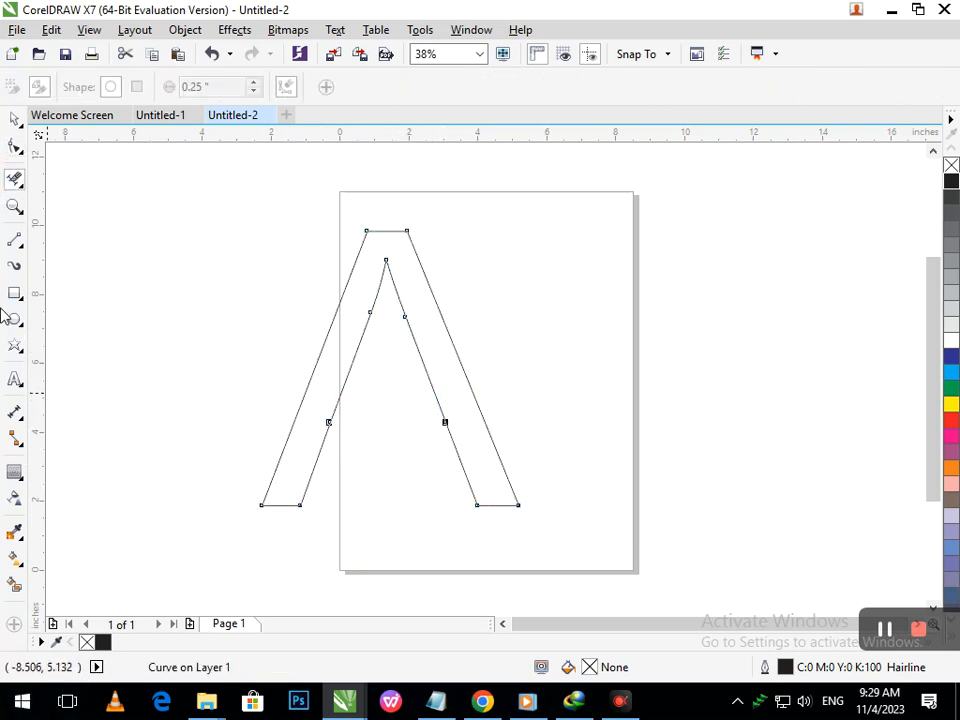
- Draw a line from outside the left leg across it and bend it into a downward curve
{"action": "left_click", "coordinate": [16, 242]}
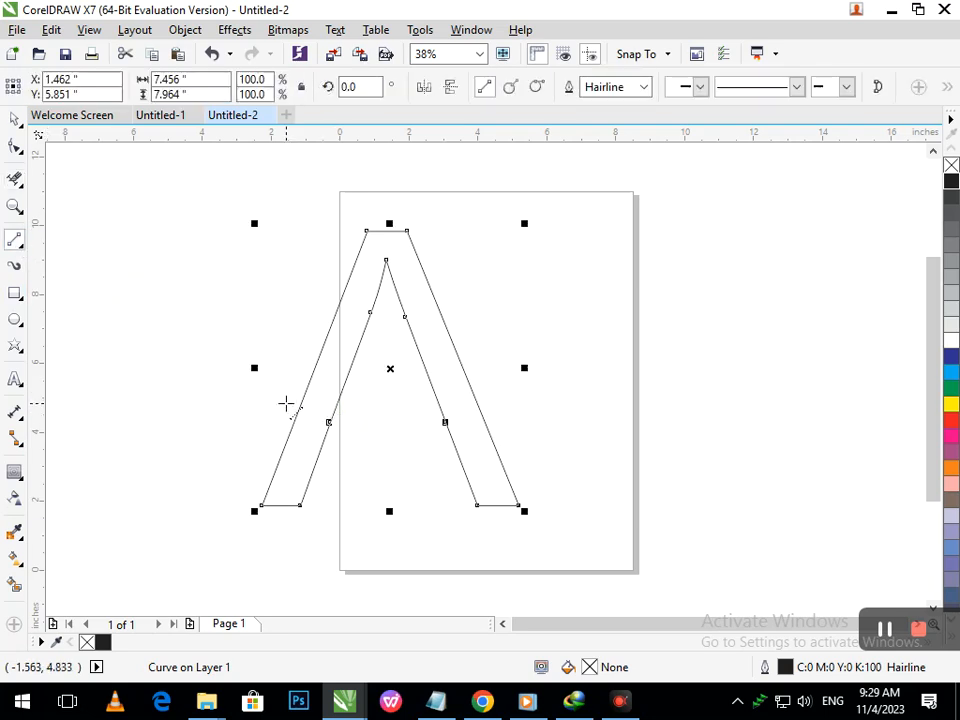
{"action": "left_click_drag", "start_coordinate": [285, 404], "coordinate": [358, 432]}
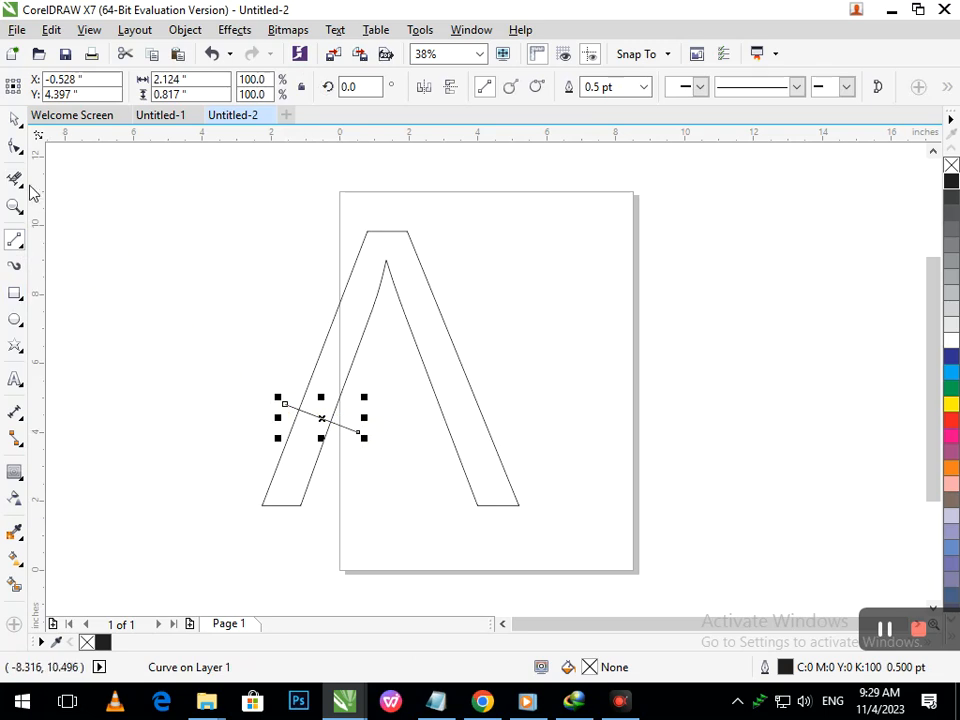
{"action": "left_click", "coordinate": [15, 147]}
{"action": "left_click", "coordinate": [320, 418]}
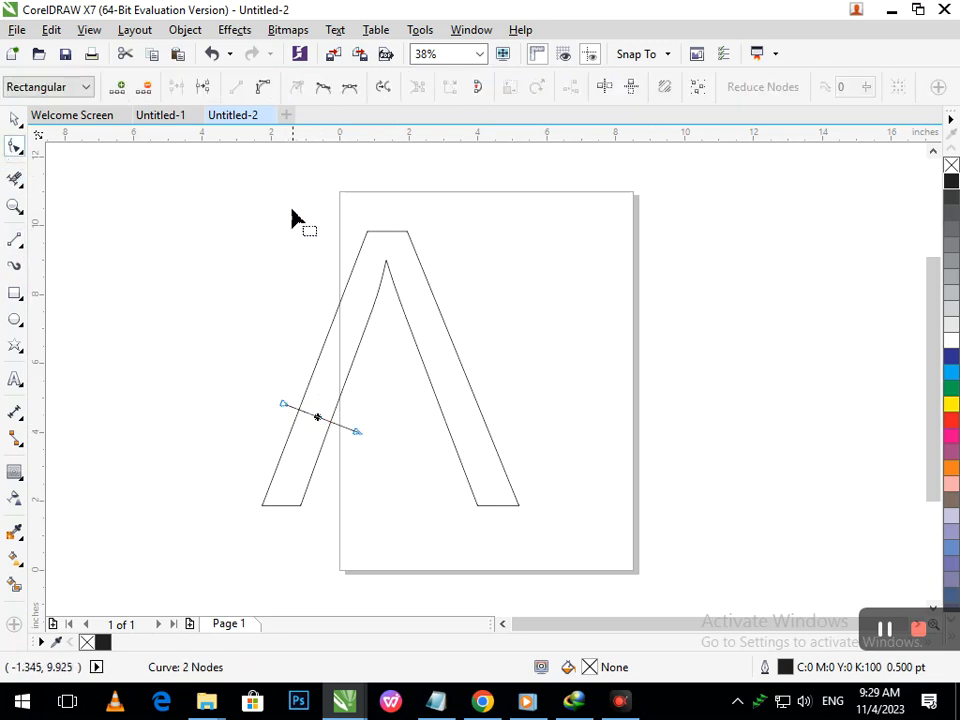
{"action": "left_click", "coordinate": [262, 87]}
{"action": "left_click_drag", "start_coordinate": [328, 422], "coordinate": [323, 445]}
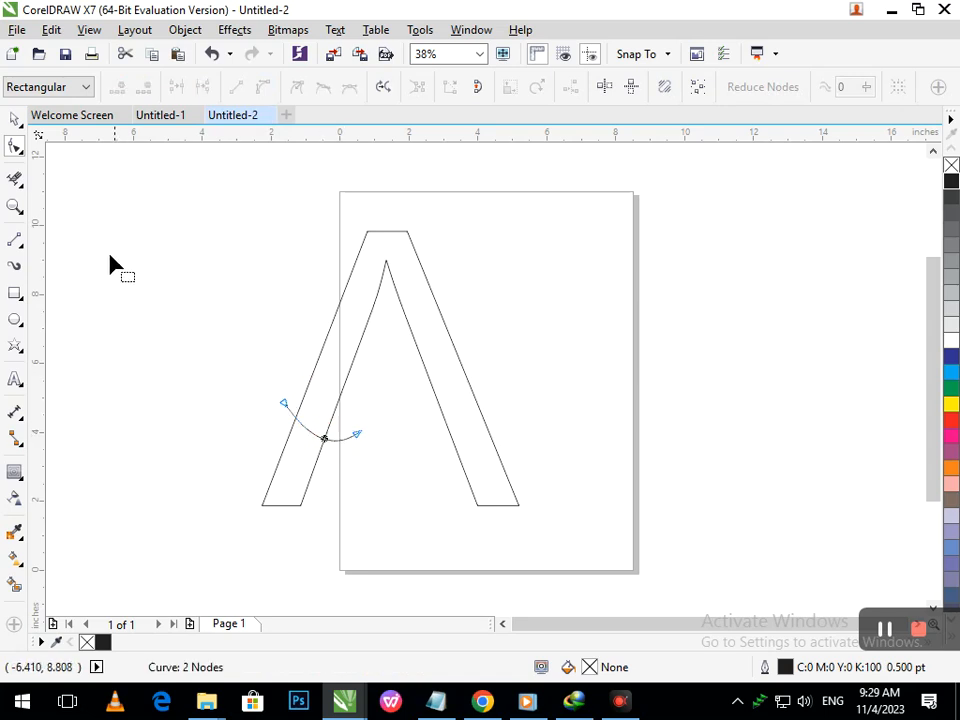
- Extend the curve up to the right leg's inner edge and bend the new segment
{"action": "left_click", "coordinate": [15, 240]}
{"action": "mouse_move", "coordinate": [357, 432]}
{"action": "left_mouse_down"}
{"action": "mouse_move", "coordinate": [414, 363]}
{"action": "mouse_move", "coordinate": [430, 361]}
{"action": "left_mouse_up"}
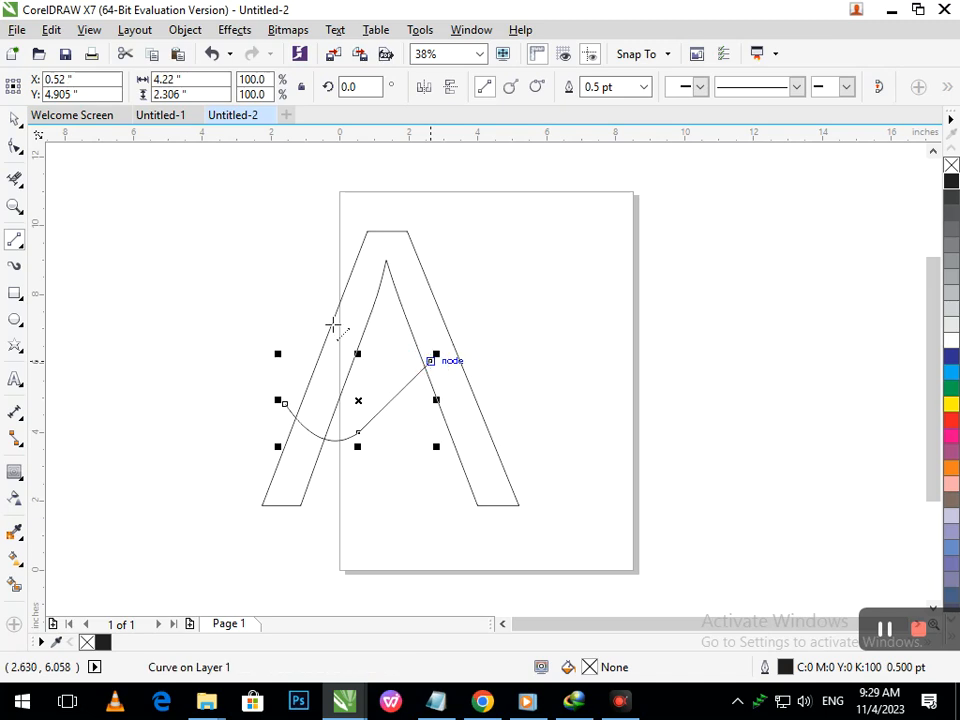
{"action": "left_click", "coordinate": [15, 147]}
{"action": "left_click", "coordinate": [388, 402]}
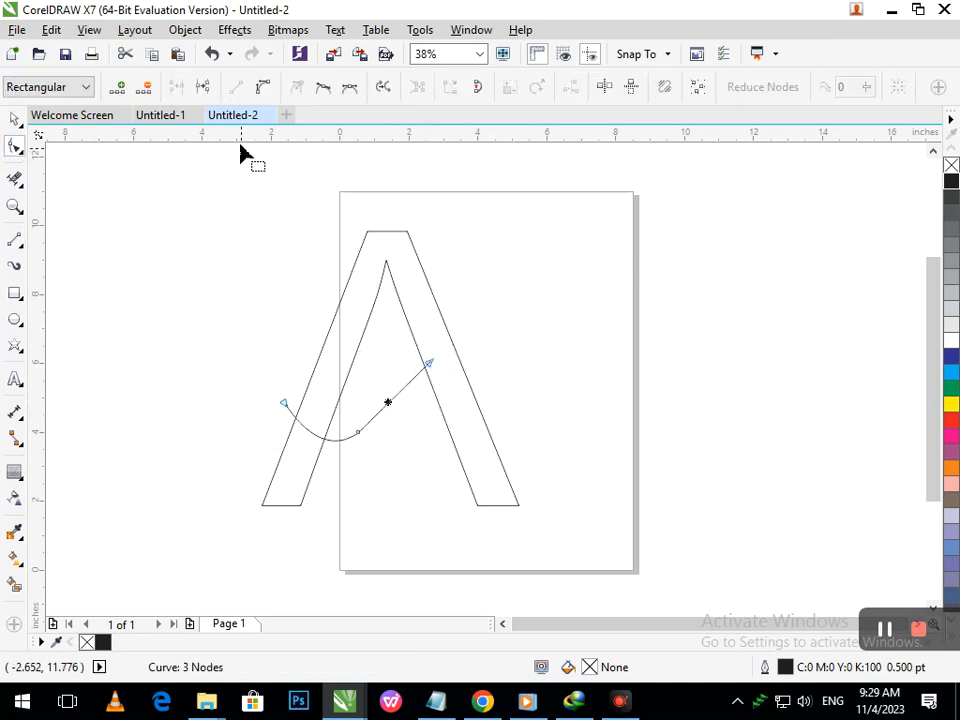
{"action": "left_click_drag", "start_coordinate": [388, 403], "coordinate": [397, 411]}
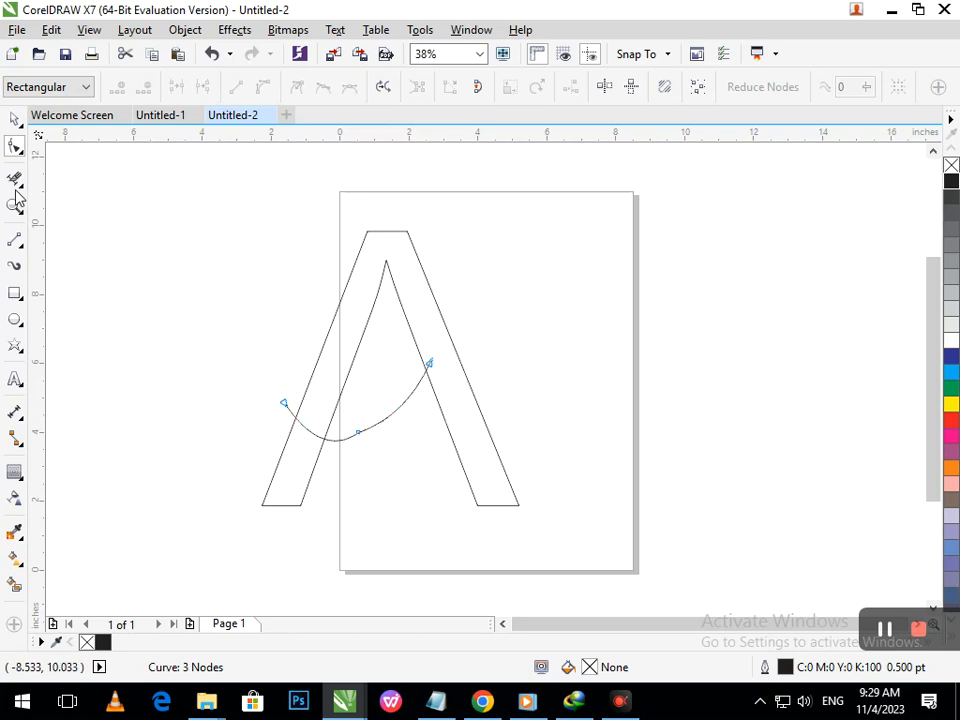
- Extend the curve down to the right leg's bottom corner and bow that segment outward
{"action": "left_click", "coordinate": [17, 240]}
{"action": "left_click_drag", "start_coordinate": [431, 362], "coordinate": [519, 506]}
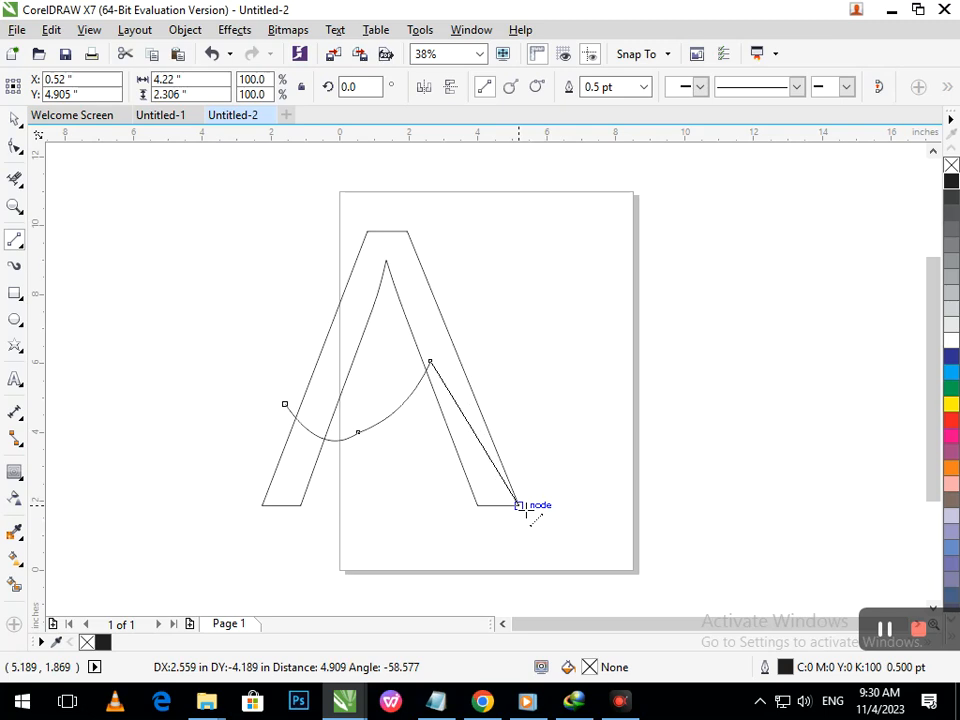
{"action": "left_click_drag", "start_coordinate": [519, 506], "coordinate": [519, 506]}
{"action": "left_click", "coordinate": [15, 146]}
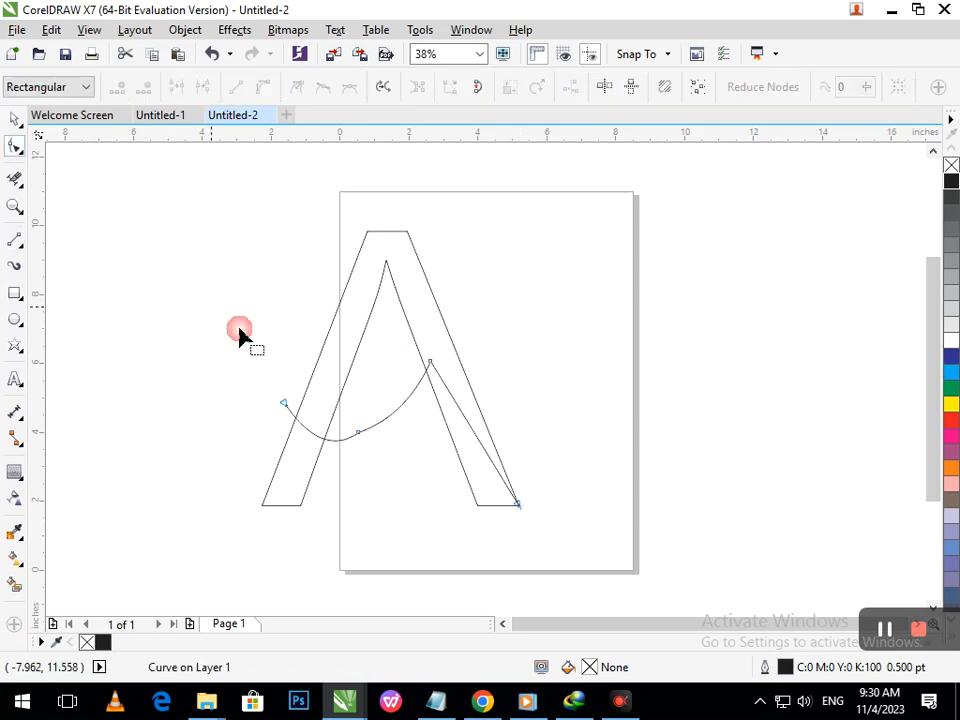
{"action": "left_click", "coordinate": [477, 437]}
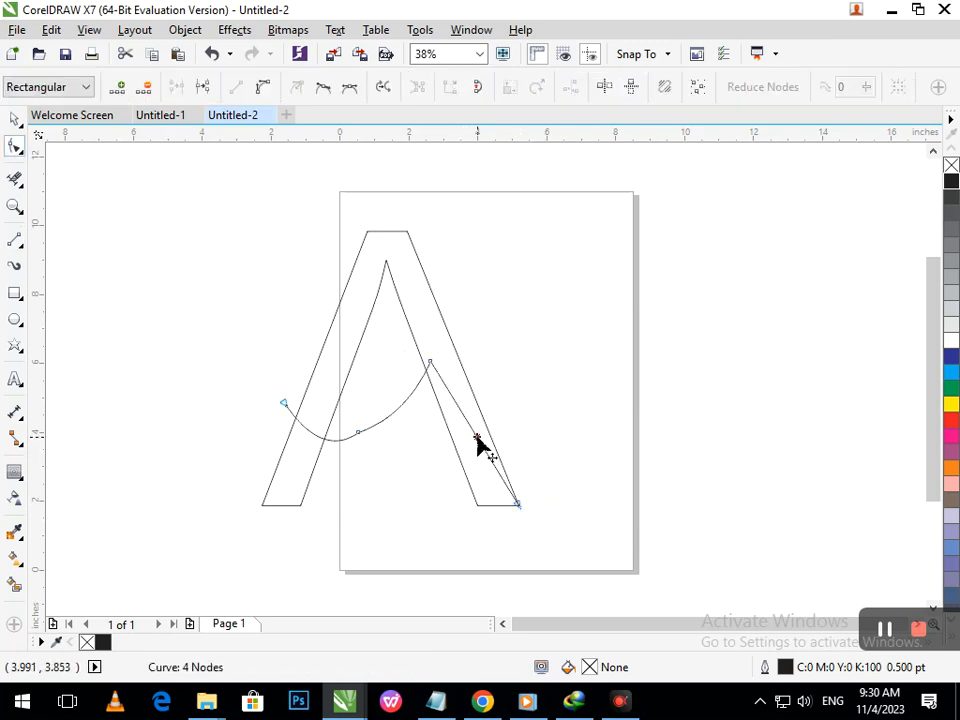
{"action": "left_click", "coordinate": [263, 88]}
{"action": "left_click_drag", "start_coordinate": [468, 432], "coordinate": [484, 381]}
- Smooth the curve's lower and middle sections with the Smooth tool
{"action": "left_click", "coordinate": [358, 434]}
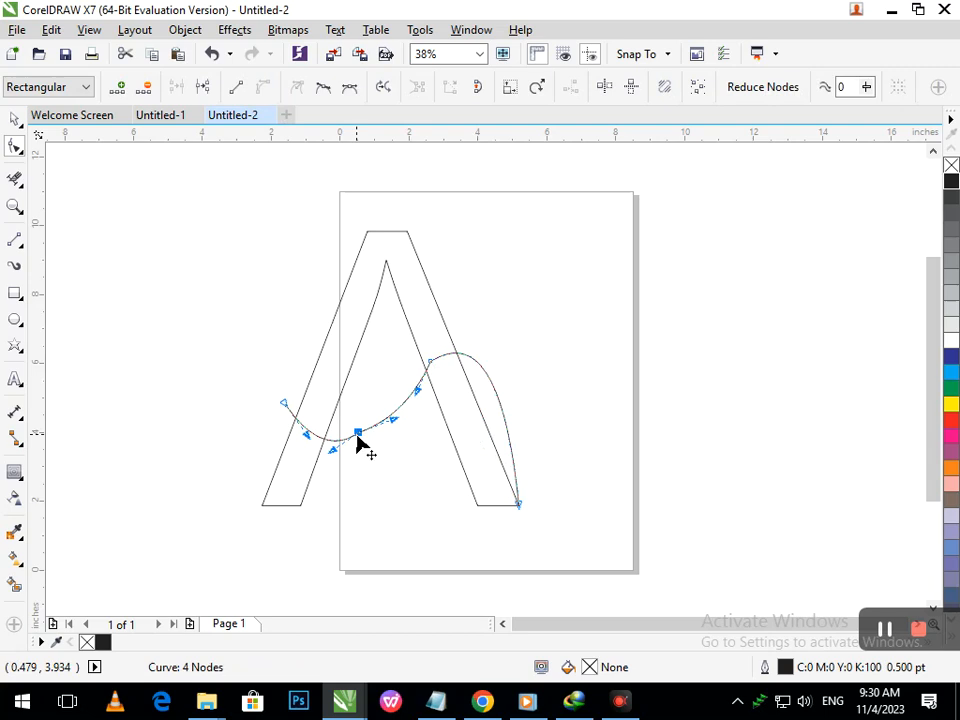
{"action": "left_click", "coordinate": [21, 153]}
{"action": "left_click", "coordinate": [64, 172]}
{"action": "left_click_drag", "start_coordinate": [357, 433], "coordinate": [363, 445]}
{"action": "left_click_drag", "start_coordinate": [426, 374], "coordinate": [425, 402]}
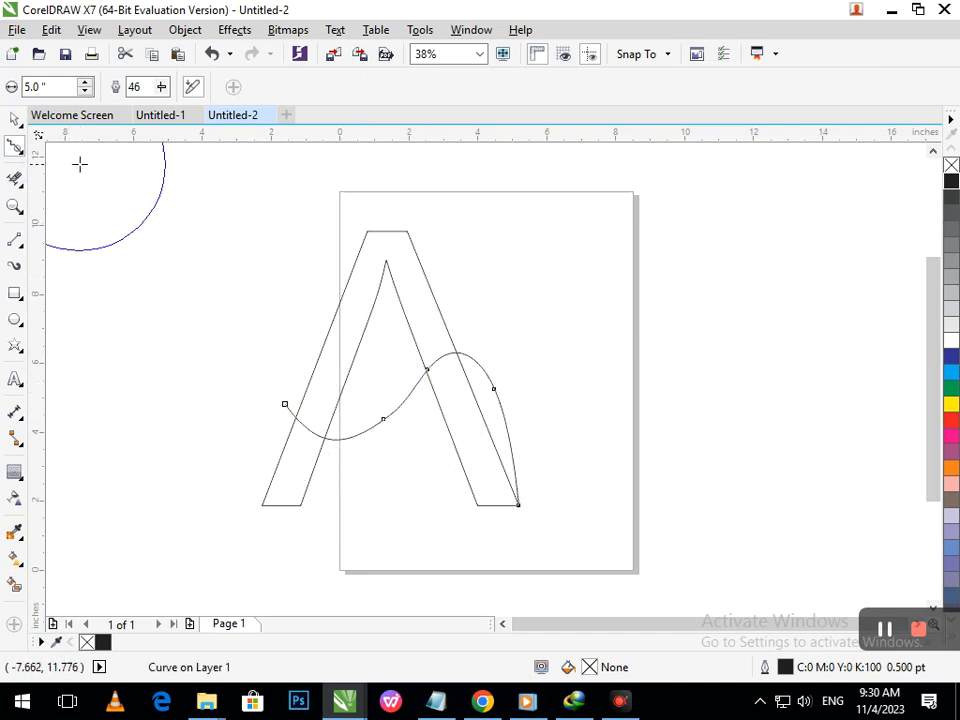
- Select the curve and set its outline width to 36.0 pt
{"action": "left_click", "coordinate": [12, 119]}
{"action": "left_click", "coordinate": [221, 428]}
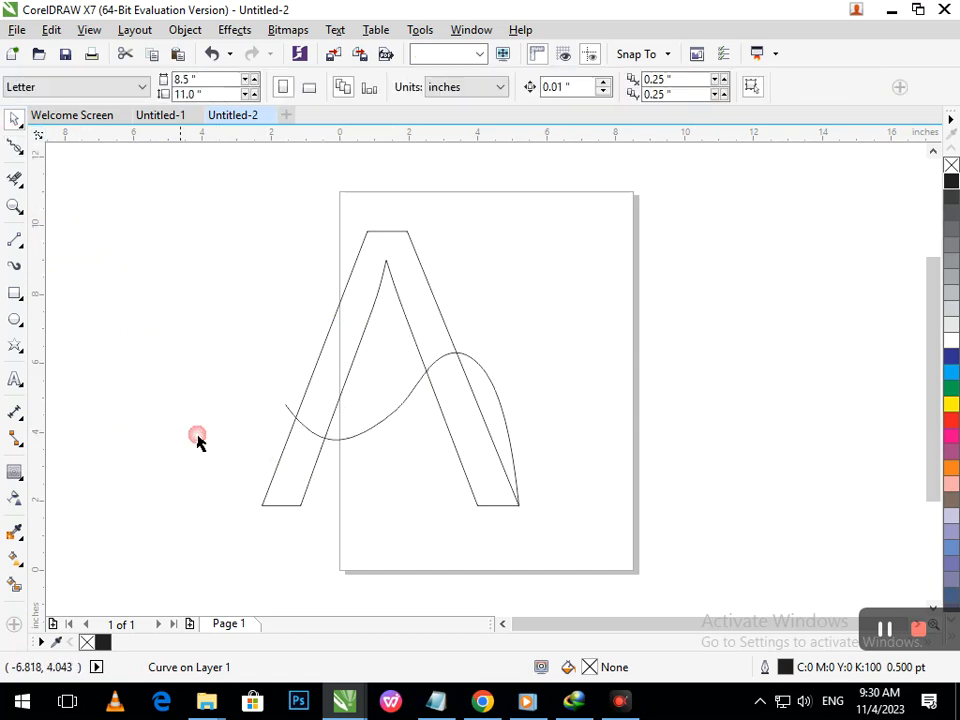
{"action": "left_click", "coordinate": [287, 409]}
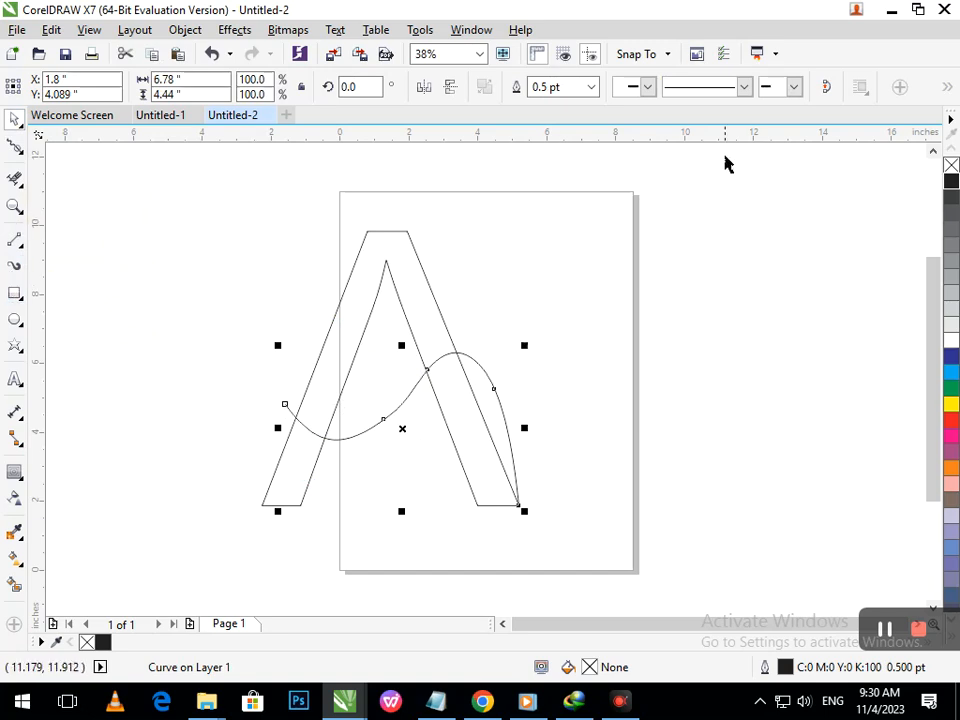
{"action": "left_click", "coordinate": [591, 87]}
{"action": "left_click", "coordinate": [558, 304]}
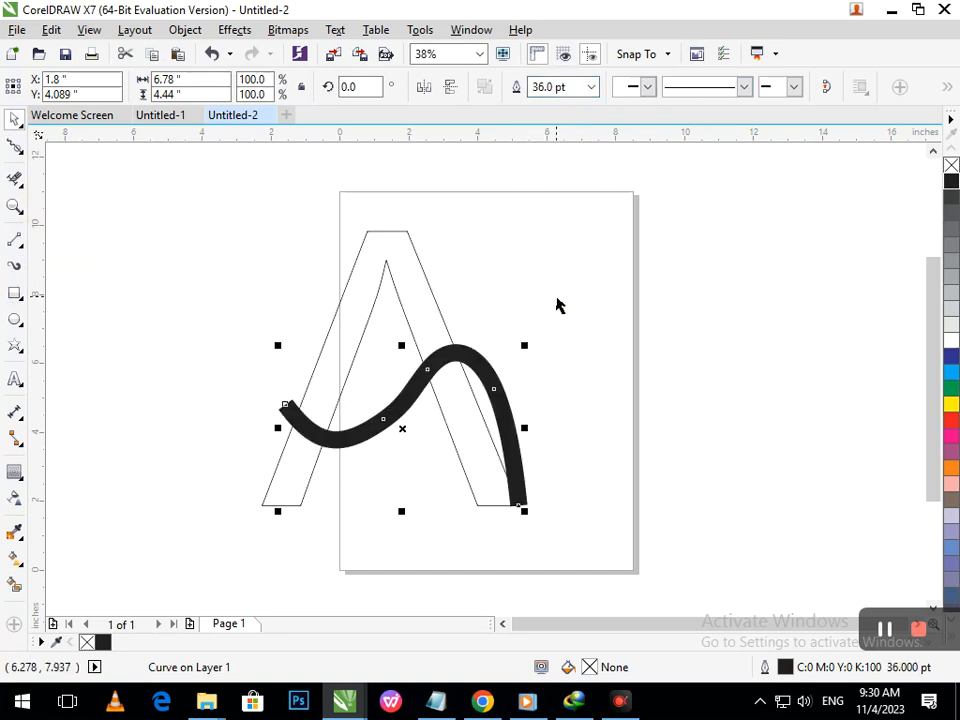
- Apply an Artistic Media brush preset to the curve at 0.53 in width, then undo it
{"action": "left_click", "coordinate": [15, 268]}
{"action": "left_click", "coordinate": [240, 87]}
{"action": "left_click", "coordinate": [215, 130]}
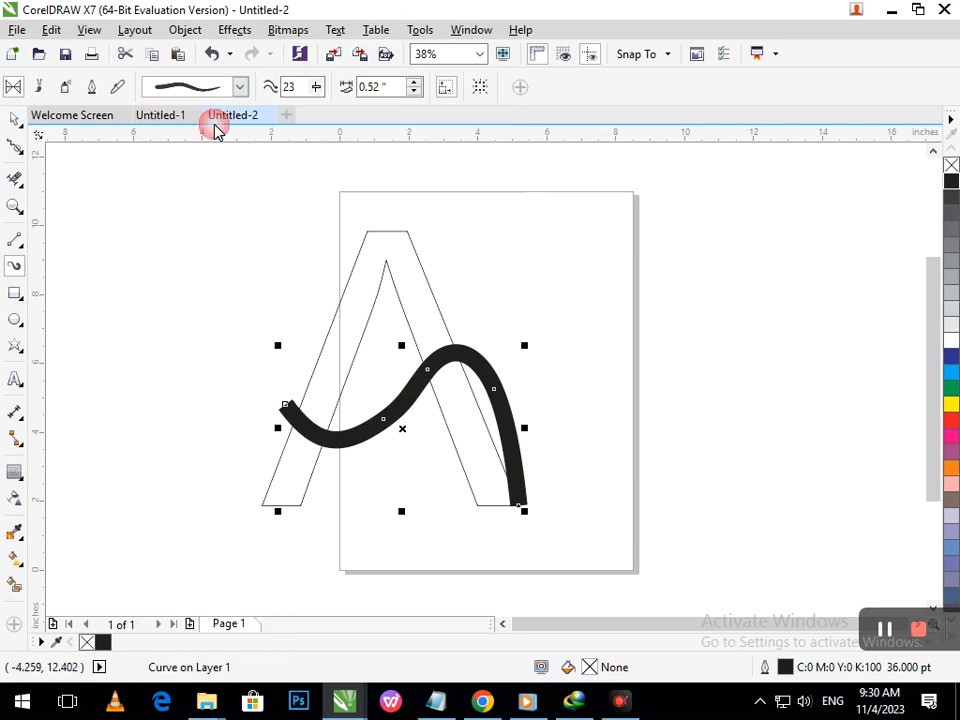
{"action": "left_click", "coordinate": [410, 87]}
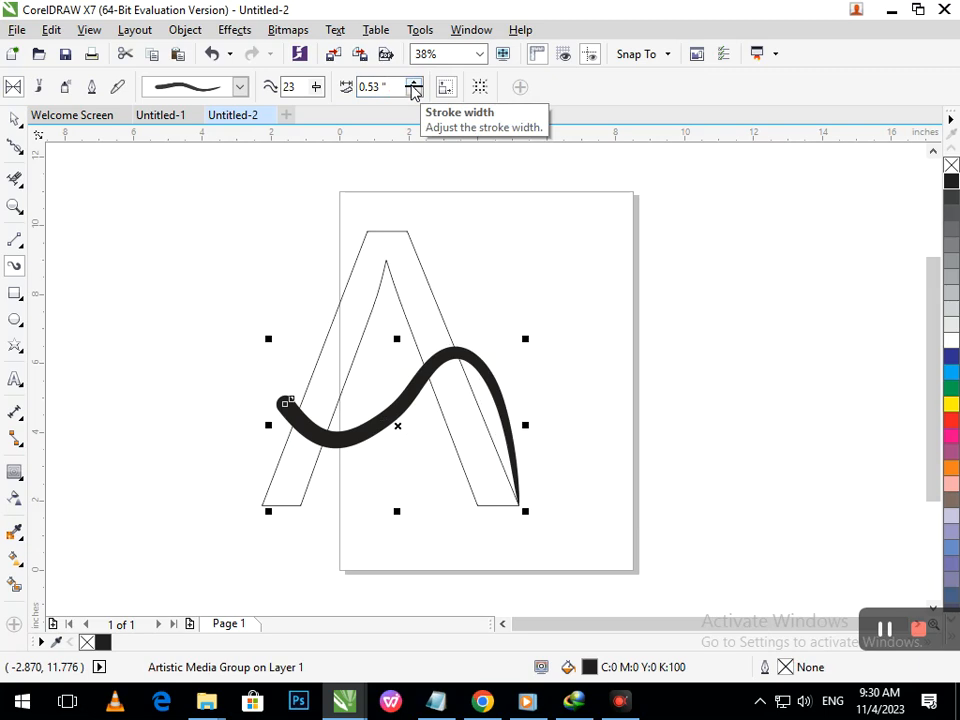
{"action": "key", "text": "ctrl+z"}
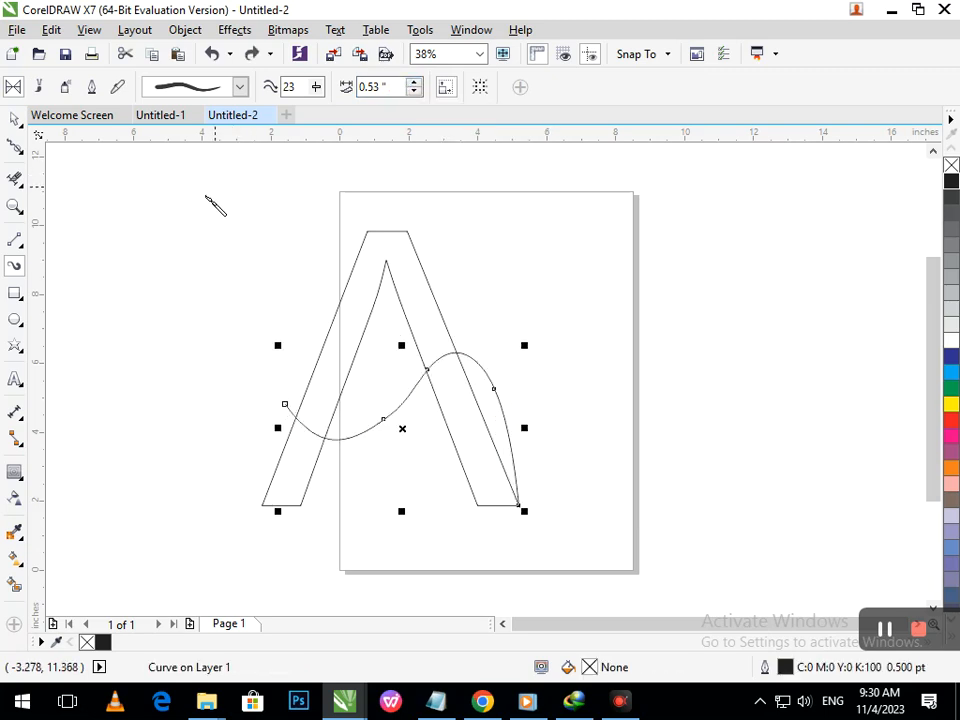
- Smooth the curve further with the Smooth tool at an 8.0 in size
{"action": "left_click", "coordinate": [15, 147]}
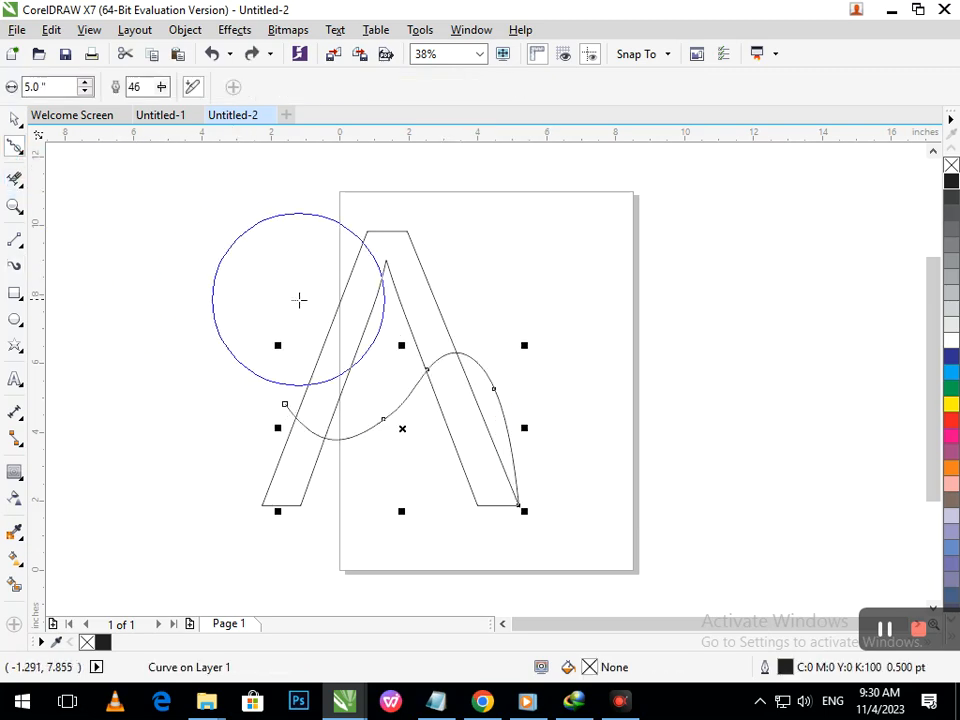
{"action": "left_click_drag", "start_coordinate": [68, 85], "coordinate": [1, 77]}
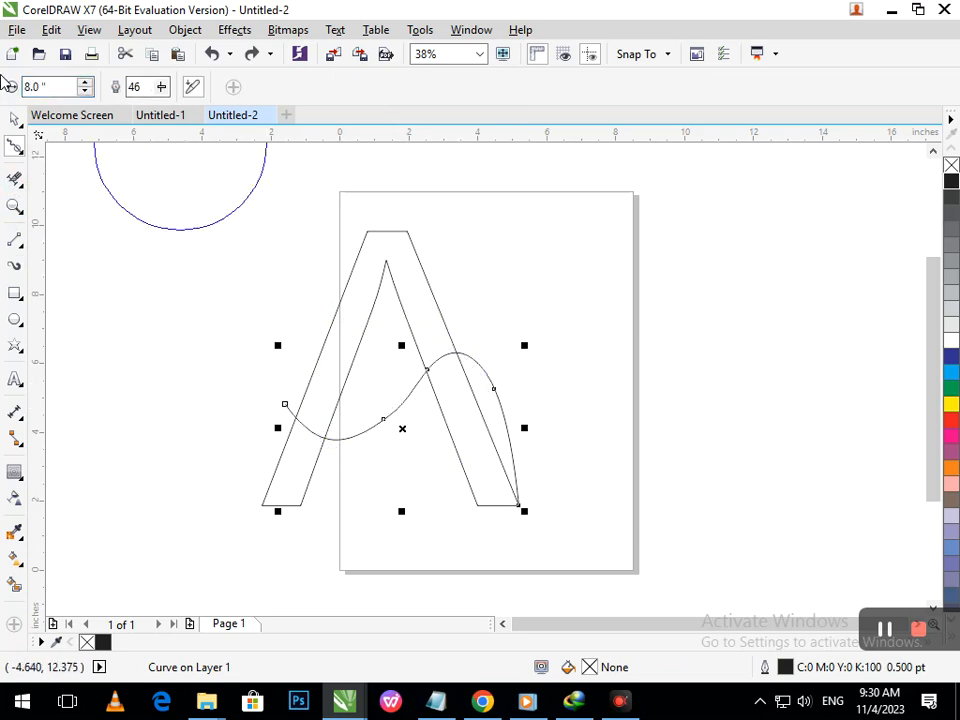
{"action": "left_click_drag", "start_coordinate": [406, 391], "coordinate": [410, 393]}
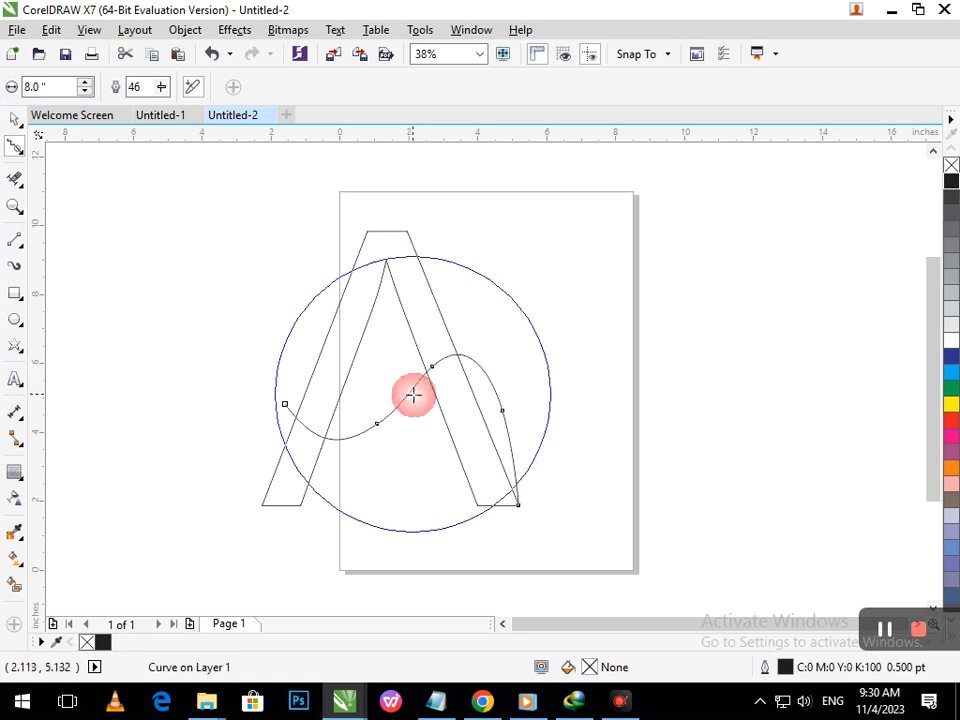
{"action": "left_click", "coordinate": [470, 402]}
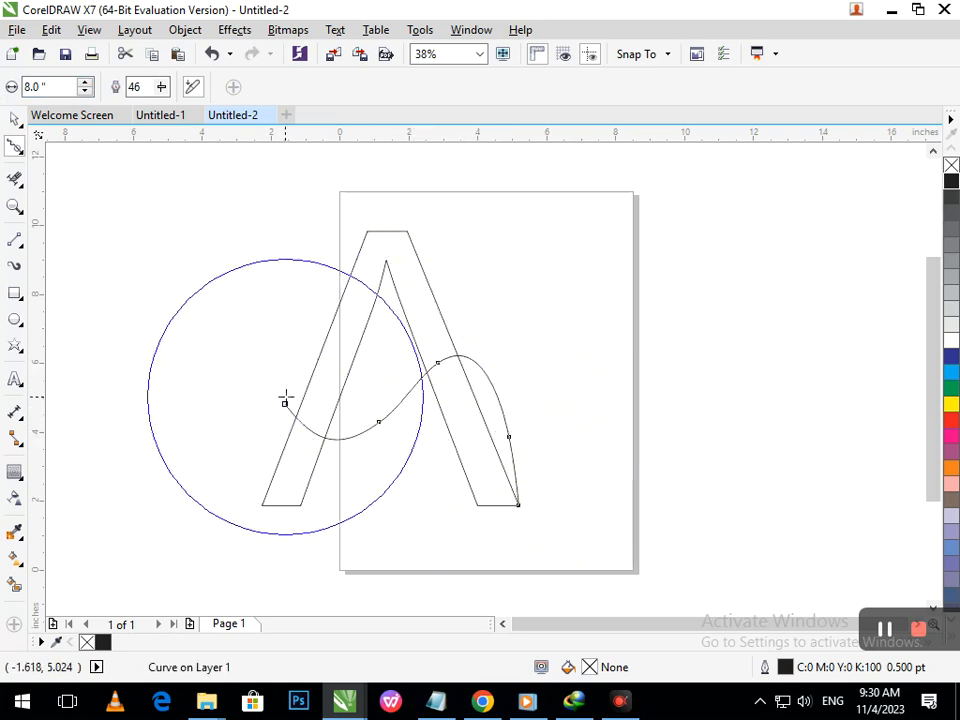
{"action": "left_click", "coordinate": [381, 423]}
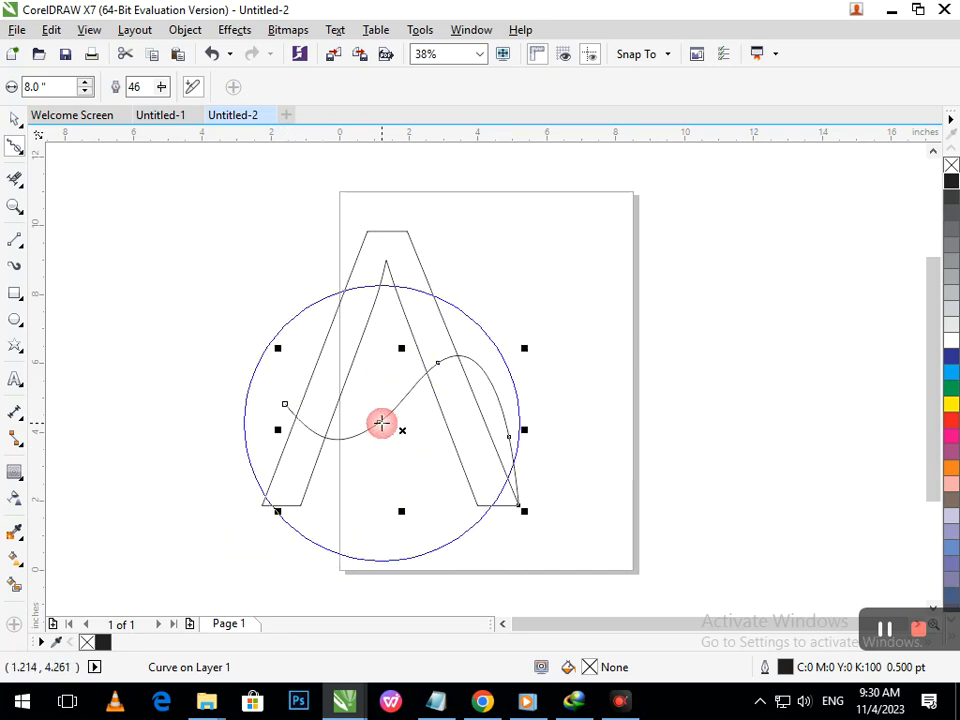
- Apply an Artistic Media brush preset to the curve and set its stroke width to 0.86 in
{"action": "left_click", "coordinate": [15, 118]}
{"action": "left_click", "coordinate": [118, 204]}
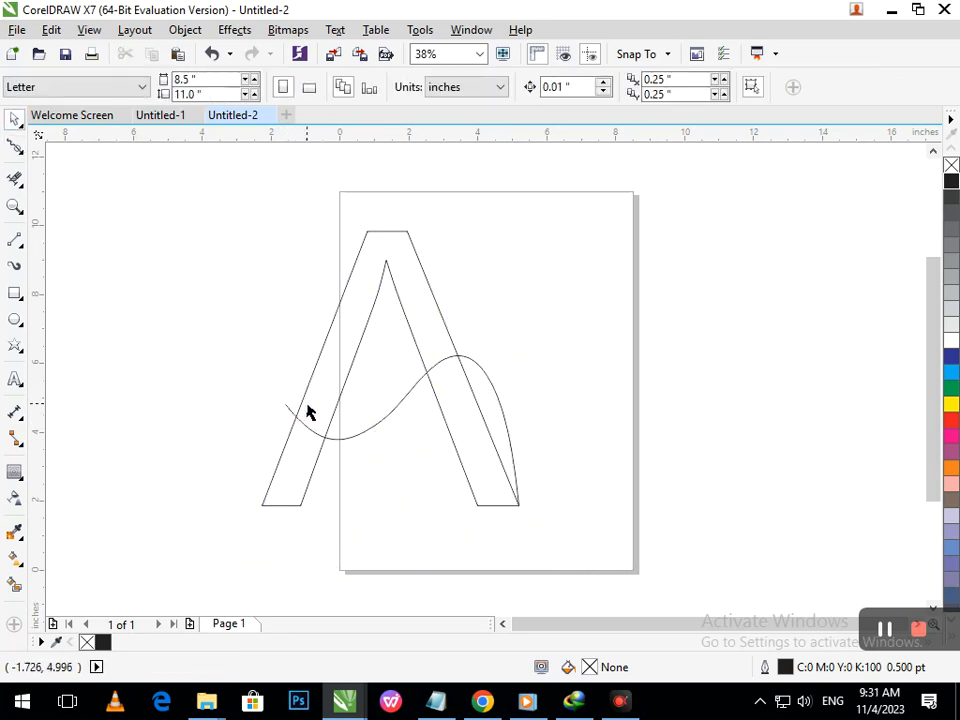
{"action": "left_click", "coordinate": [390, 421]}
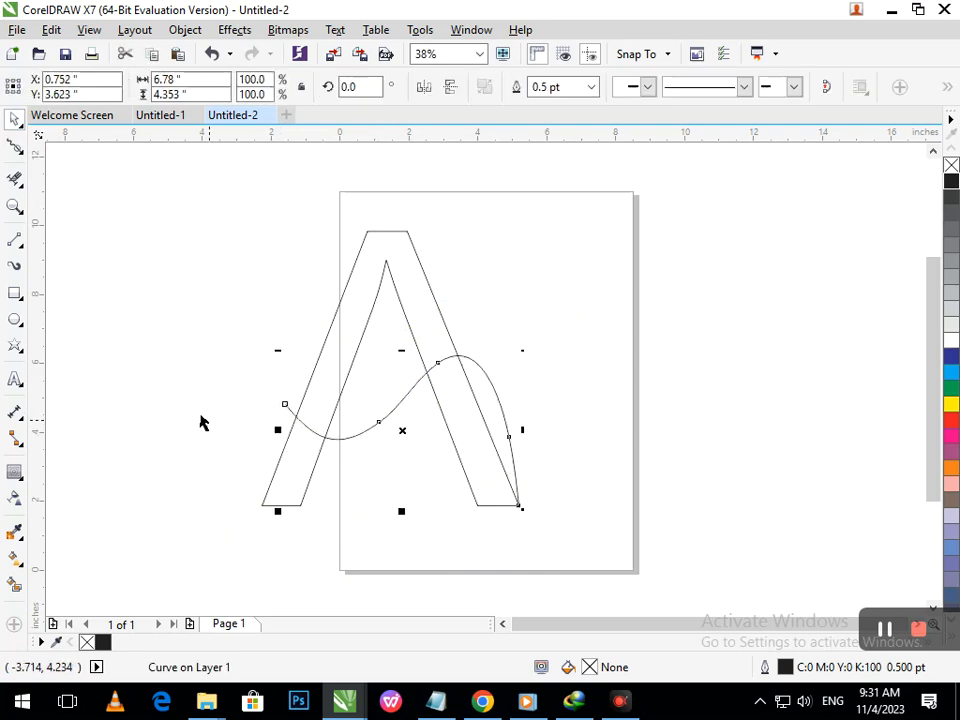
{"action": "left_click", "coordinate": [14, 268]}
{"action": "left_click", "coordinate": [241, 91]}
{"action": "left_click", "coordinate": [215, 118]}
{"action": "left_click", "coordinate": [414, 87]}
{"action": "left_click", "coordinate": [414, 87]}
{"action": "left_click", "coordinate": [414, 87]}
{"action": "left_click", "coordinate": [414, 87]}
{"action": "left_click", "coordinate": [414, 87]}
{"action": "left_click", "coordinate": [414, 87]}
{"action": "left_click", "coordinate": [414, 87]}
{"action": "left_click", "coordinate": [414, 87]}
{"action": "left_click", "coordinate": [414, 84]}
{"action": "left_click", "coordinate": [414, 84]}
{"action": "left_click", "coordinate": [414, 84]}
{"action": "left_click", "coordinate": [414, 84]}
{"action": "left_click", "coordinate": [414, 84]}
{"action": "left_click", "coordinate": [414, 84]}
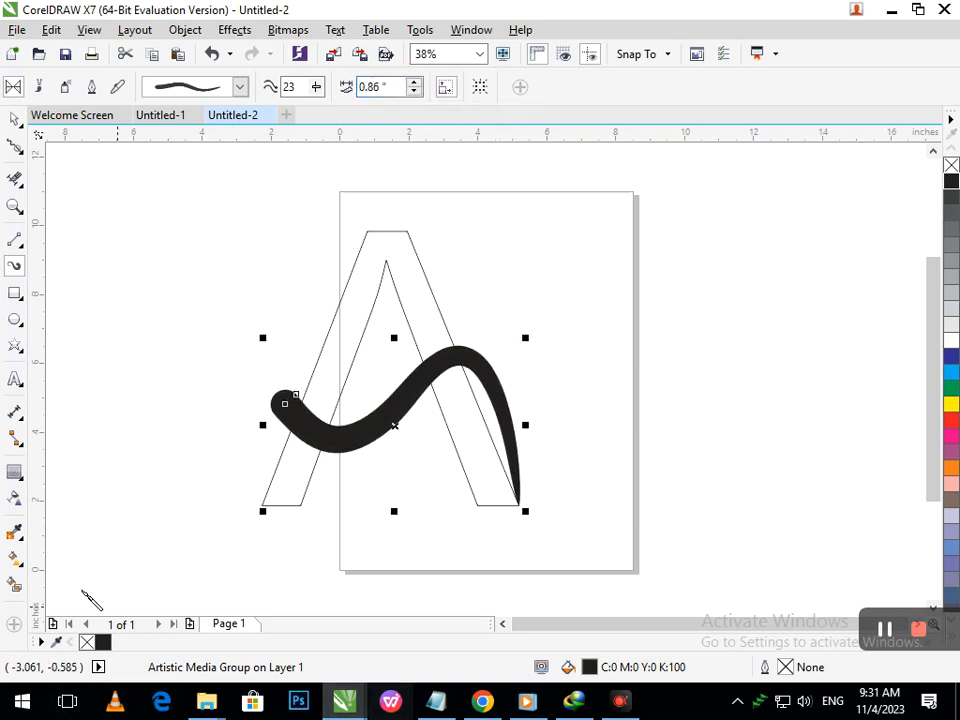
- Delete the right leg's outline segments underneath and beside the brush stroke with Virtual Segment Delete
{"action": "left_click", "coordinate": [14, 178]}
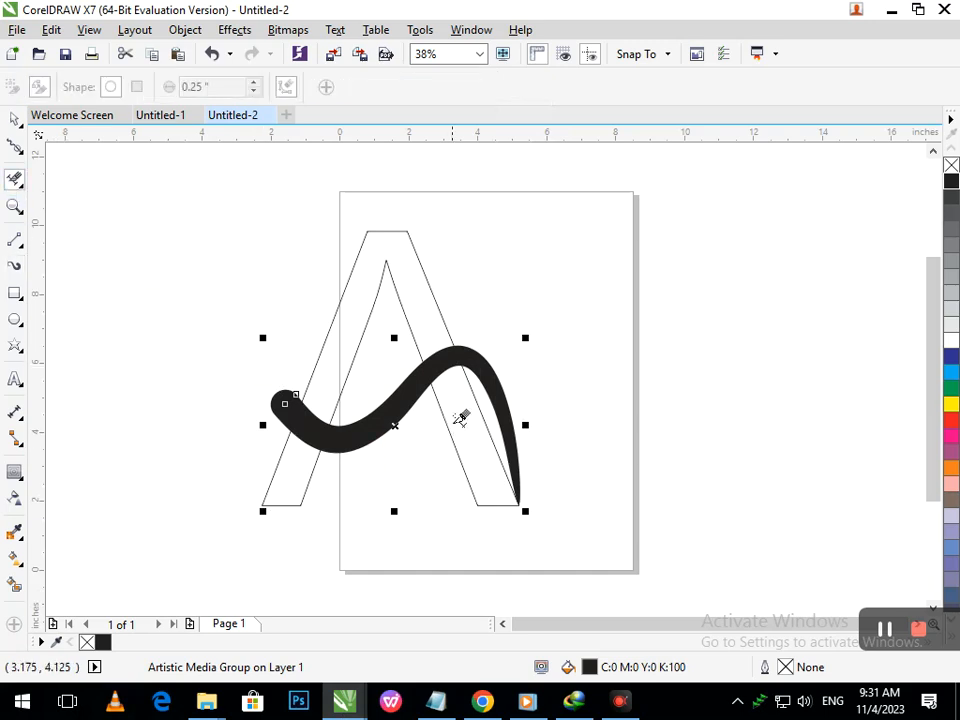
{"action": "left_click", "coordinate": [450, 438]}
{"action": "left_click", "coordinate": [454, 426]}
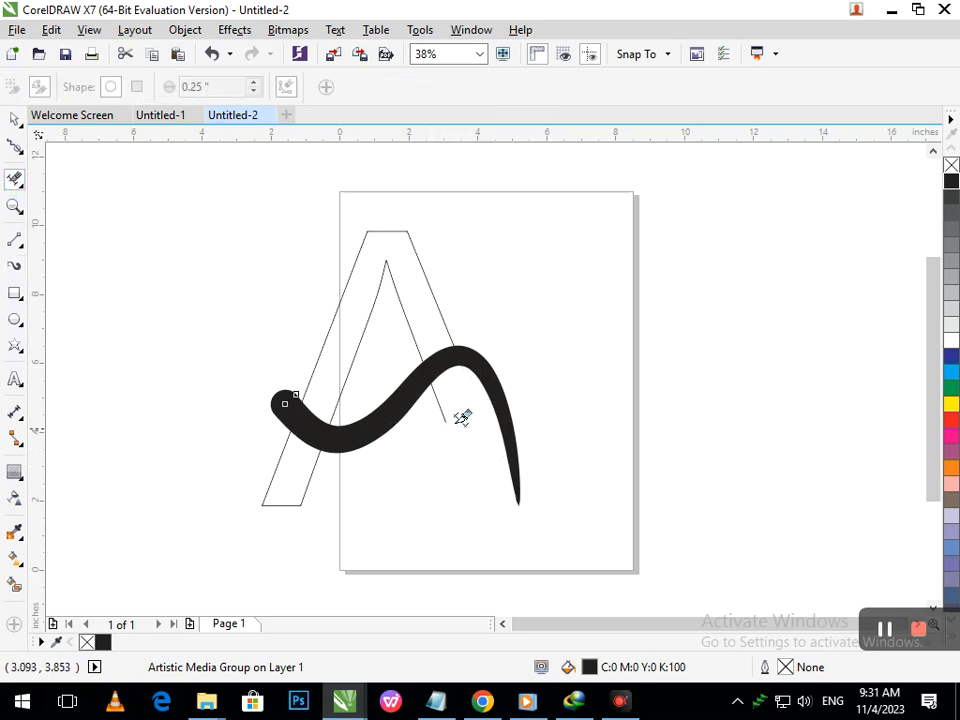
{"action": "left_click", "coordinate": [446, 400]}
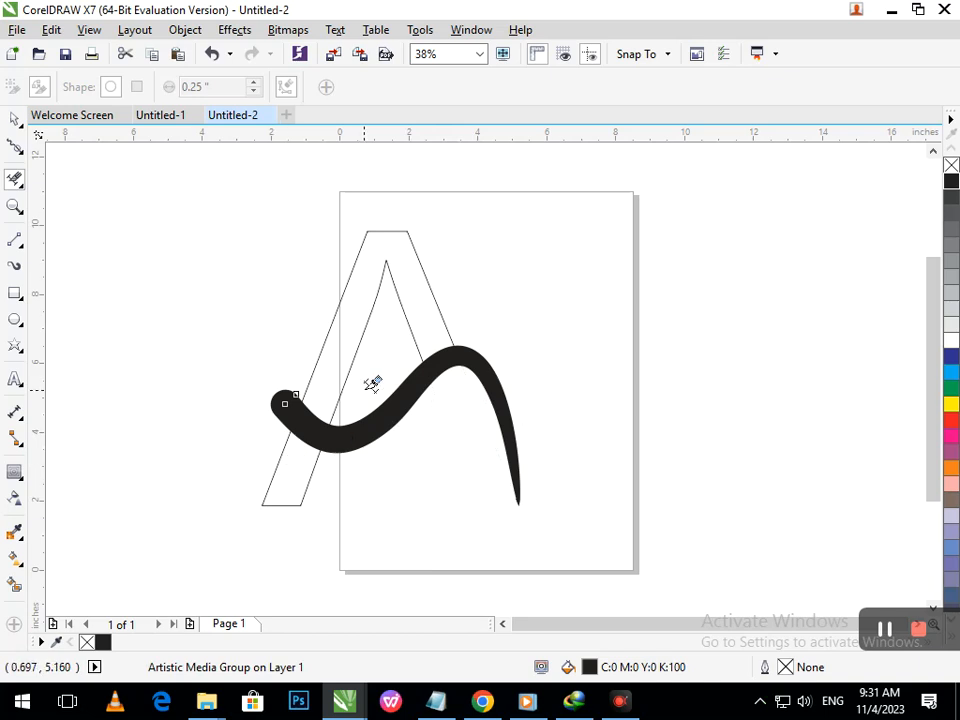
- Draw a straight line closing the cut top of the right leg and trim the leftover segments with Virtual Segment Delete
{"action": "left_click", "coordinate": [15, 243]}
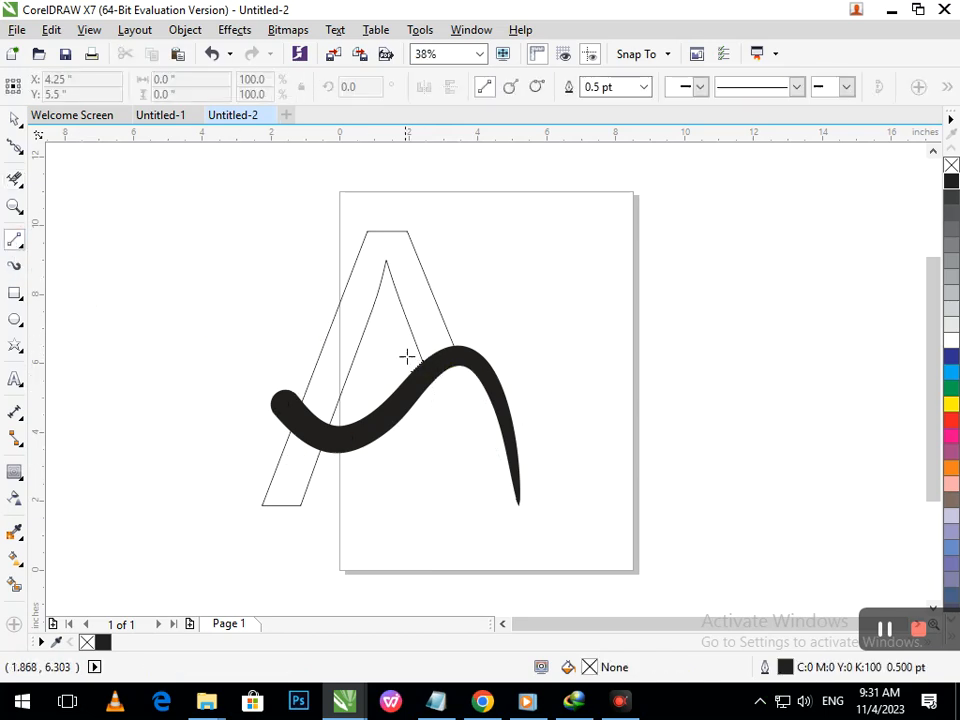
{"action": "left_click_drag", "start_coordinate": [406, 358], "coordinate": [471, 315]}
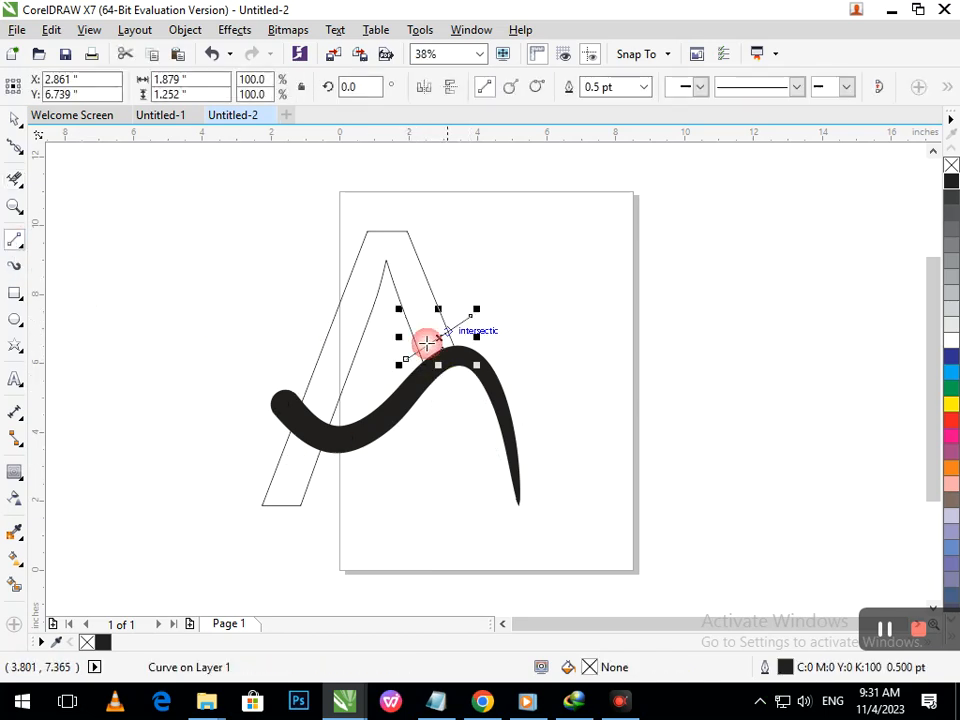
{"action": "left_click", "coordinate": [12, 182]}
{"action": "scroll", "coordinate": [432, 338], "scroll_direction": "up", "scroll_amount": 5}
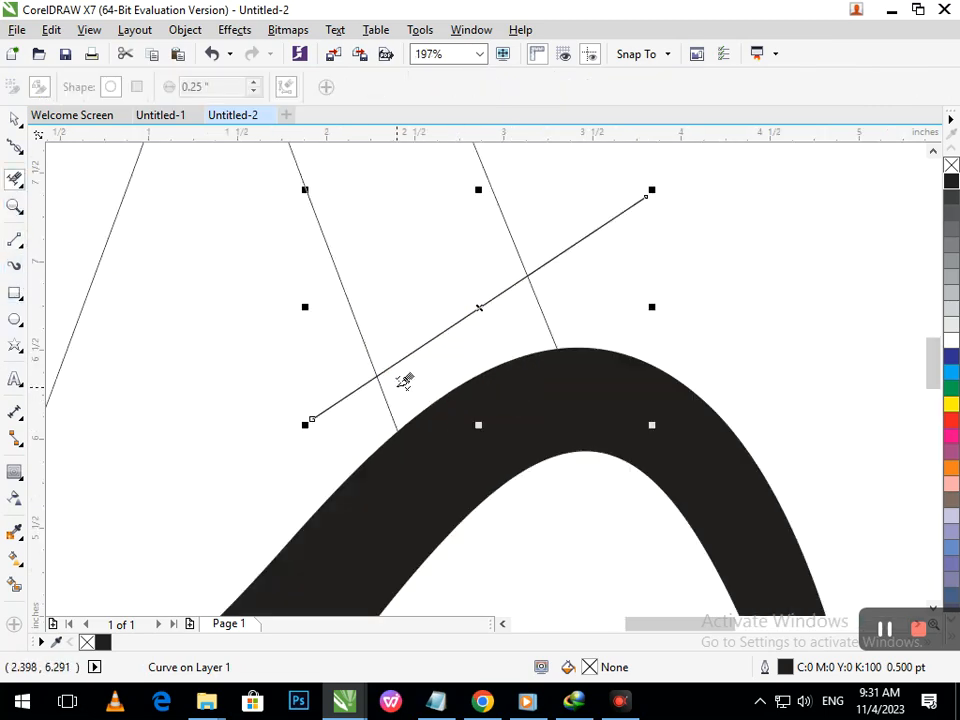
{"action": "left_click", "coordinate": [364, 403]}
{"action": "left_click", "coordinate": [572, 242]}
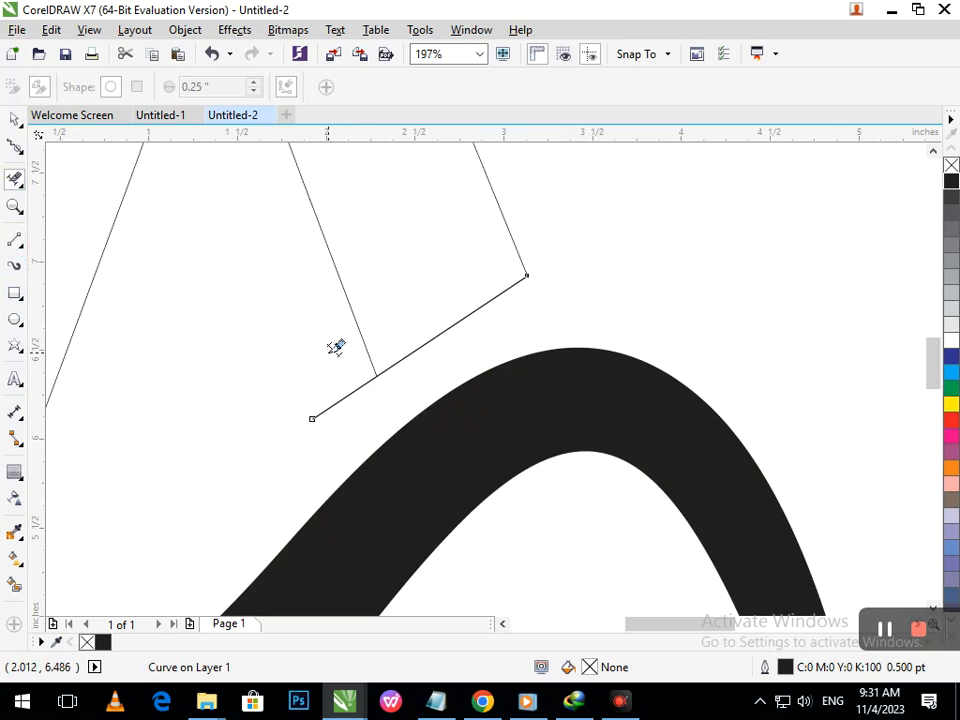
{"action": "left_click", "coordinate": [350, 408]}
{"action": "scroll", "coordinate": [350, 408], "scroll_direction": "down", "scroll_amount": 5}
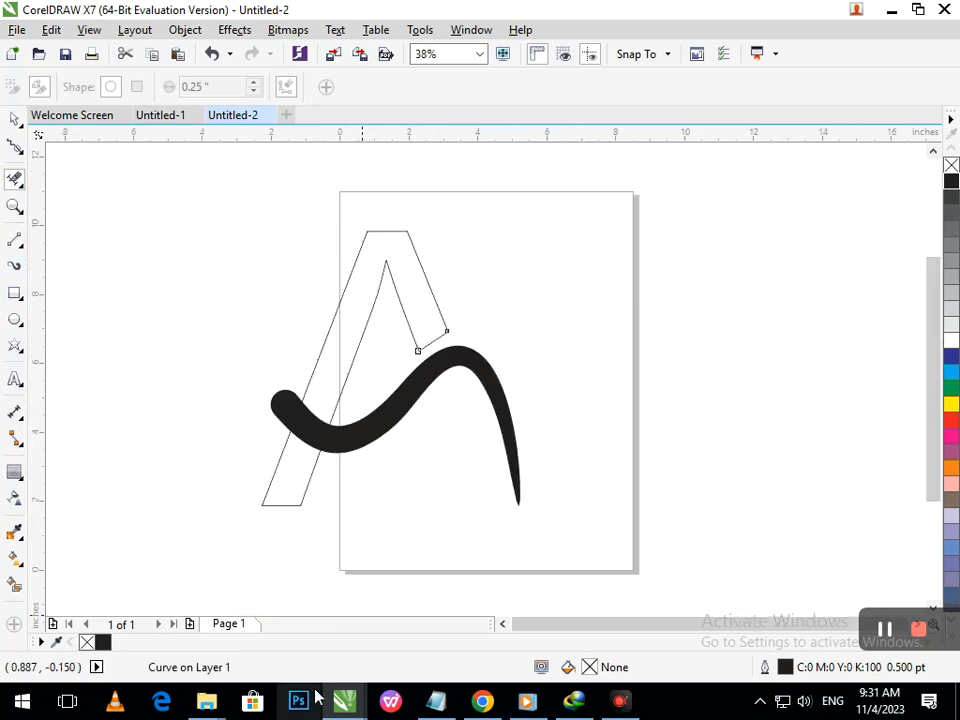
- Draw a circle to the right of the A and copy it directly below to form two stacked circles
{"action": "left_click", "coordinate": [16, 320]}
{"action": "left_click_drag", "start_coordinate": [587, 296], "coordinate": [627, 351]}
{"action": "left_click", "coordinate": [15, 120]}
{"action": "left_click_drag", "start_coordinate": [614, 287], "coordinate": [634, 443]}
{"action": "left_click", "coordinate": [636, 467]}
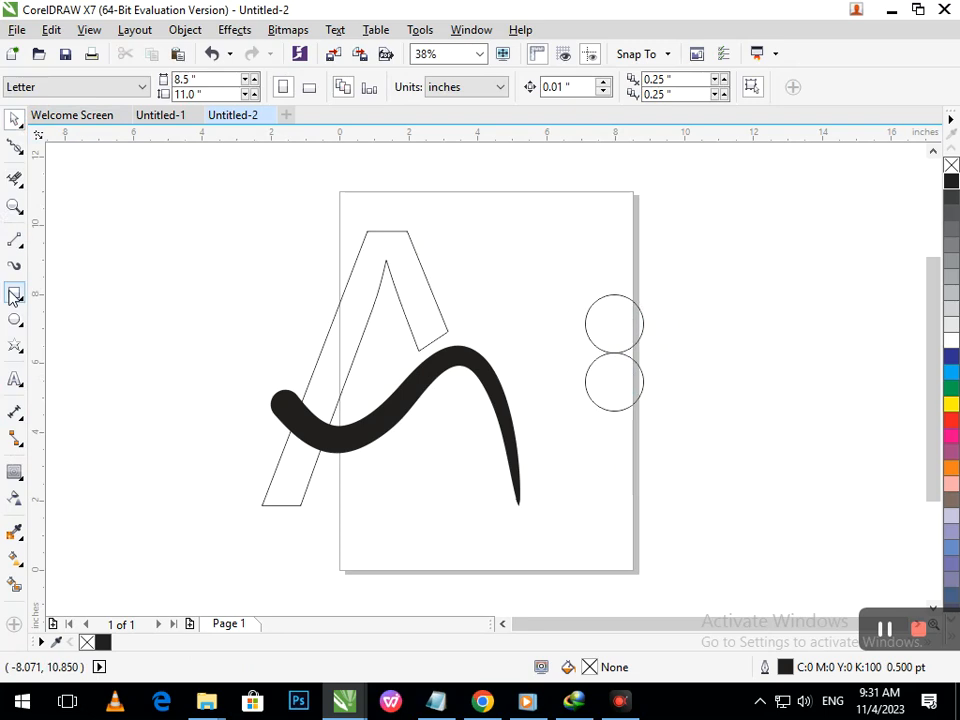
- Draw a near-vertical stem line about 5.6 in long left of the circles, plus horizontal lines from the top and bottom circle edges
{"action": "left_click", "coordinate": [15, 242]}
{"action": "mouse_move", "coordinate": [561, 289]}
{"action": "left_mouse_down"}
{"action": "mouse_move", "coordinate": [574, 437]}
{"action": "mouse_move", "coordinate": [588, 433]}
{"action": "left_mouse_up"}
{"action": "key", "text": "ctrl+z"}
{"action": "left_click_drag", "start_coordinate": [542, 272], "coordinate": [549, 467]}
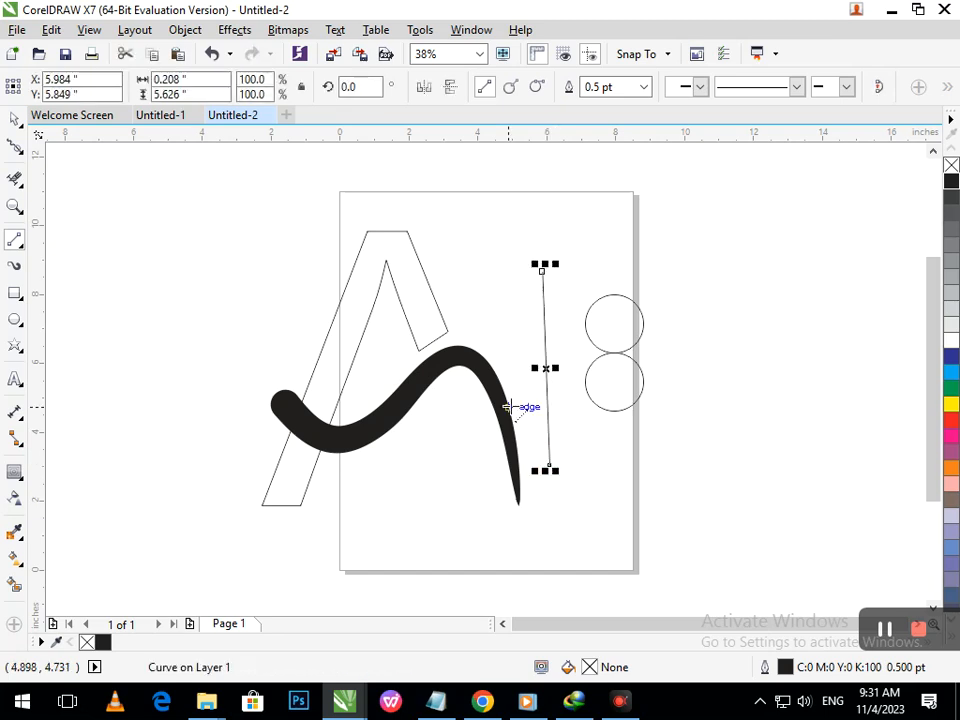
{"action": "key", "text": "Right"}
{"action": "key", "text": "Right"}
{"action": "key", "text": "Right"}
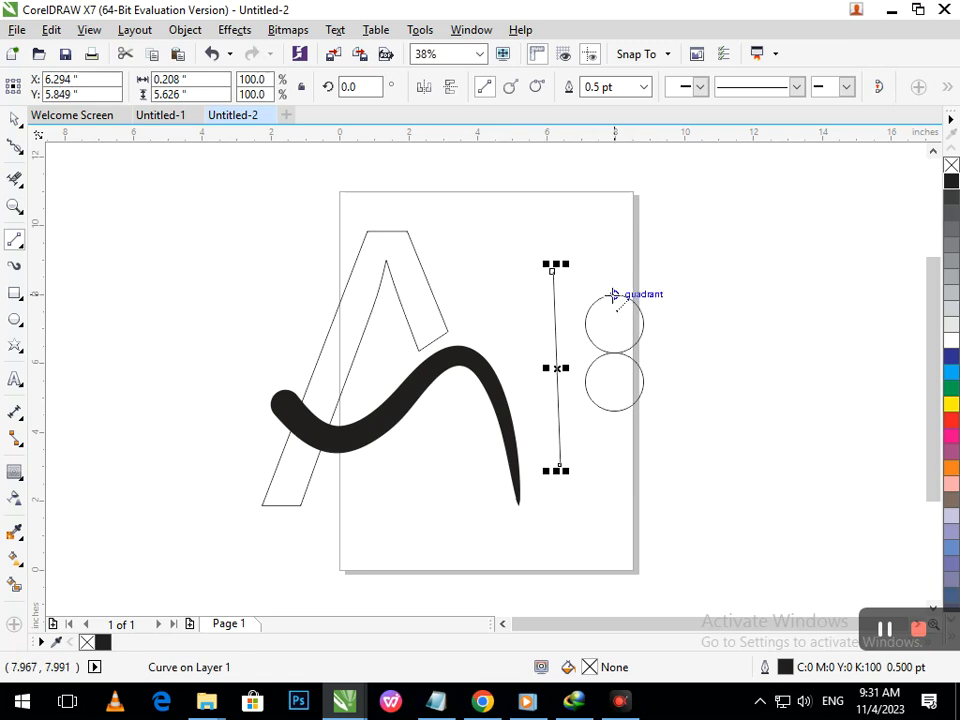
{"action": "left_click_drag", "start_coordinate": [584, 291], "coordinate": [533, 303]}
{"action": "left_click_drag", "start_coordinate": [619, 410], "coordinate": [541, 410]}
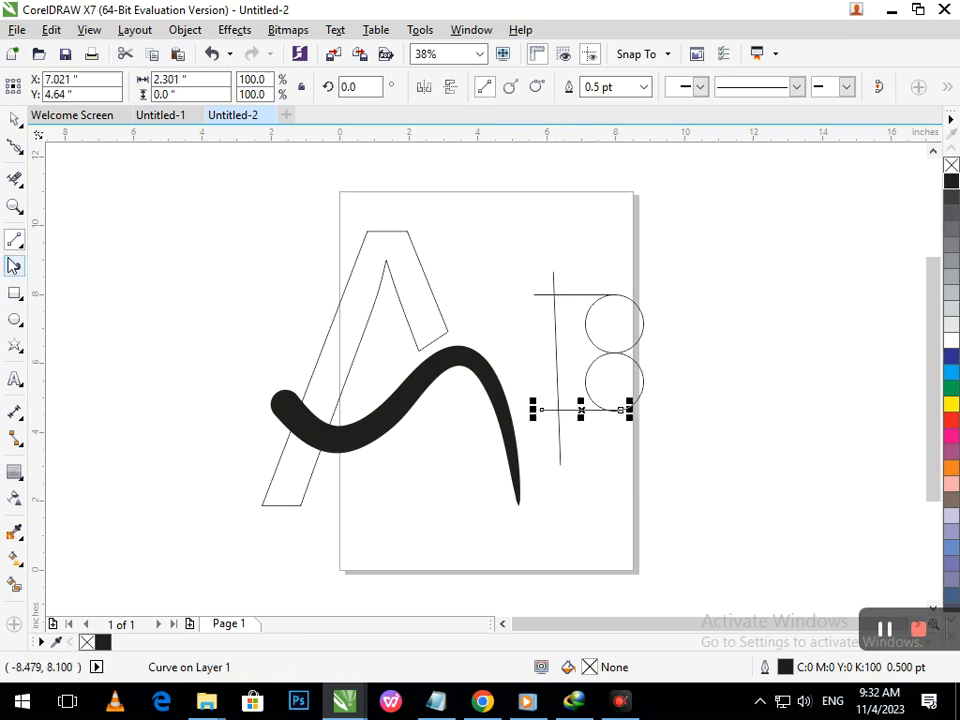
- Draw a middle bar rectangle about 2 in wide between the two circles and set its height to about 0.3 in
{"action": "left_click", "coordinate": [19, 296]}
{"action": "key", "text": "F2"}
{"action": "left_click_drag", "start_coordinate": [505, 301], "coordinate": [686, 401]}
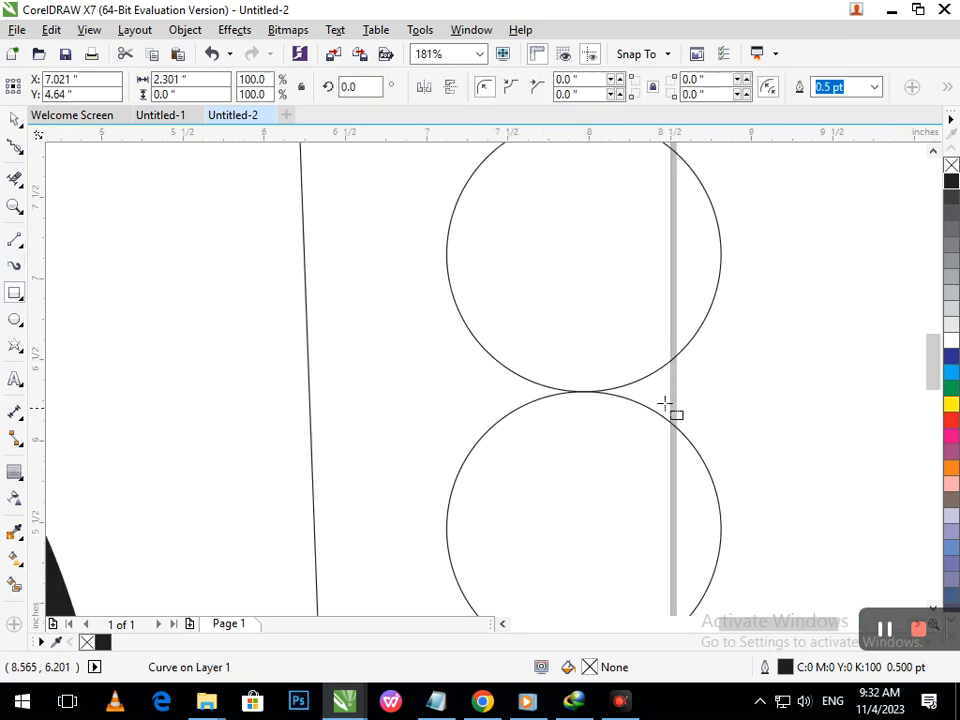
{"action": "left_click_drag", "start_coordinate": [633, 368], "coordinate": [310, 436]}
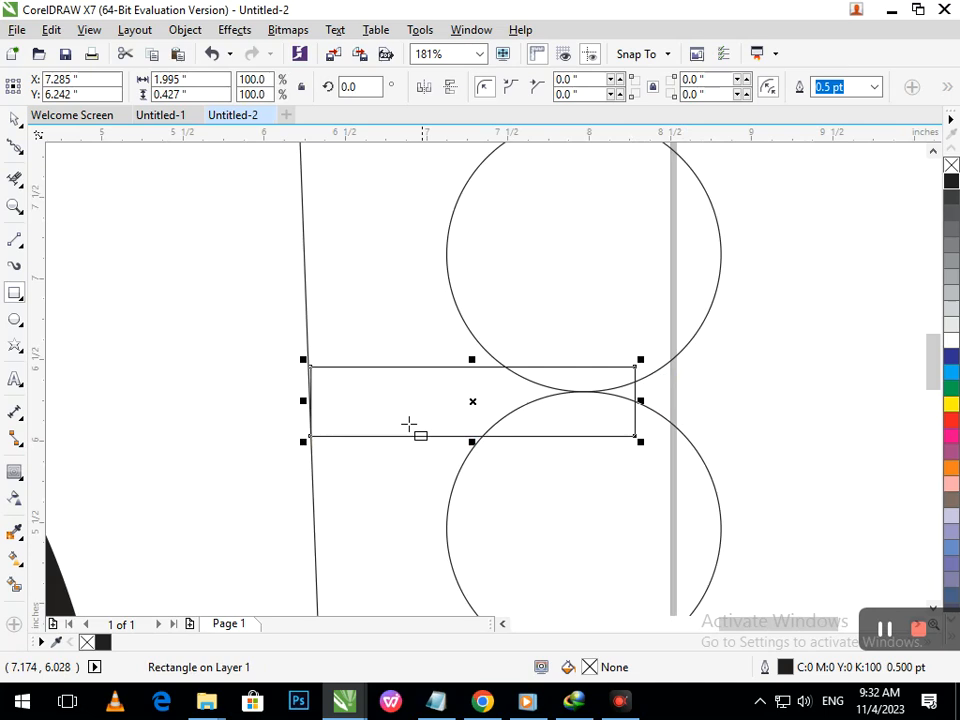
{"action": "left_click_drag", "start_coordinate": [472, 441], "coordinate": [474, 425]}
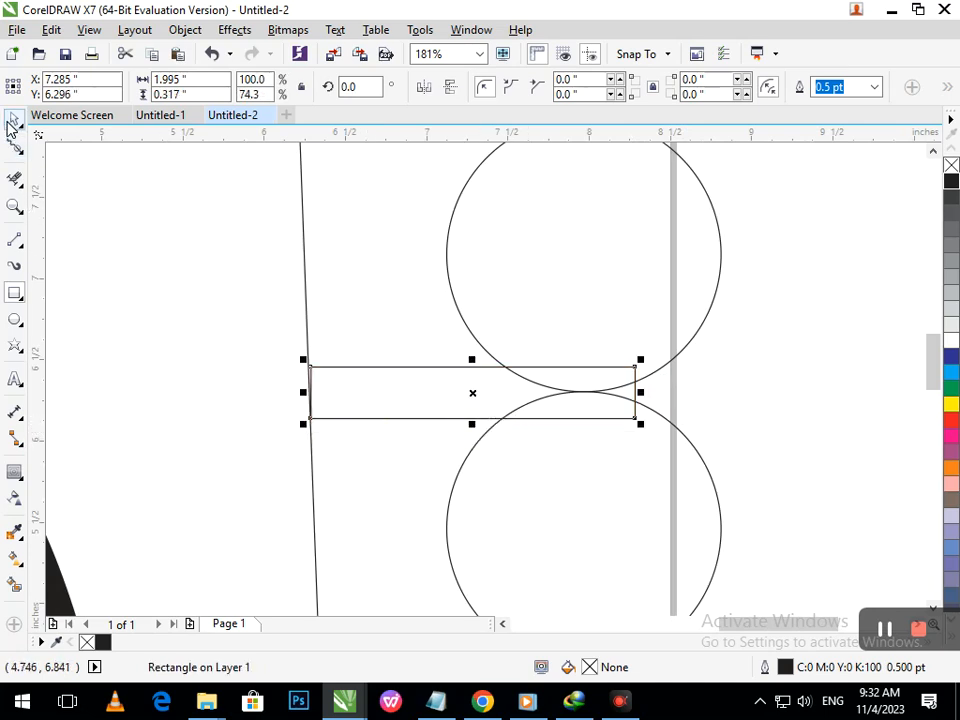
- Try rotating the middle bar slightly to align with the stem, then undo the rotation
{"action": "left_click", "coordinate": [326, 381]}
{"action": "left_click_drag", "start_coordinate": [306, 394], "coordinate": [305, 401]}
{"action": "left_click", "coordinate": [224, 430]}
{"action": "middle_click", "coordinate": [491, 406]}
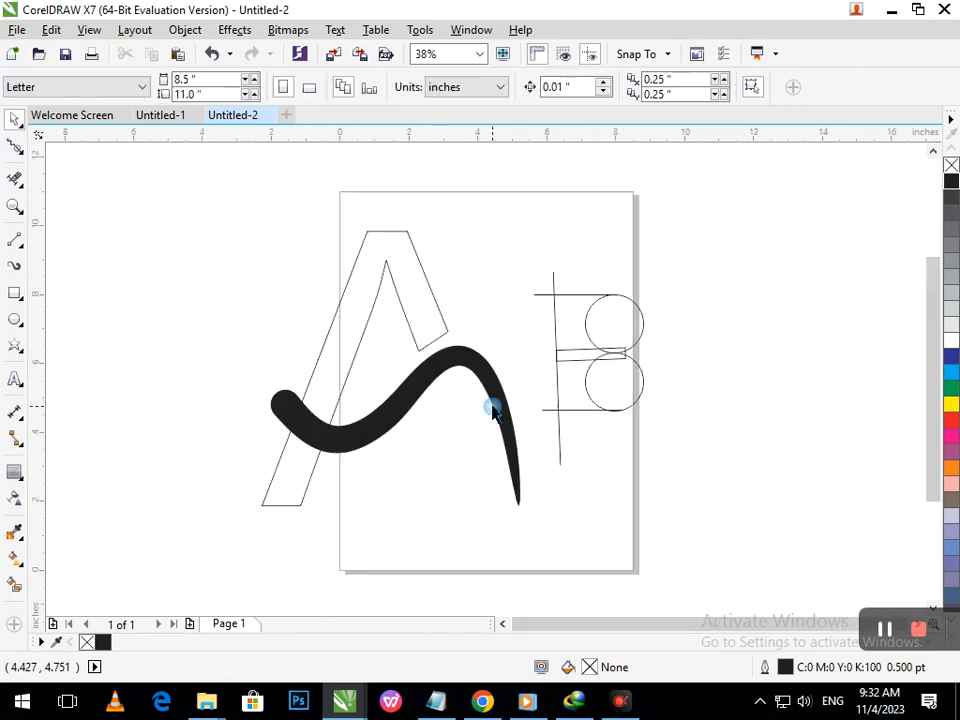
{"action": "key", "text": "F2"}
{"action": "left_click_drag", "start_coordinate": [520, 309], "coordinate": [713, 421]}
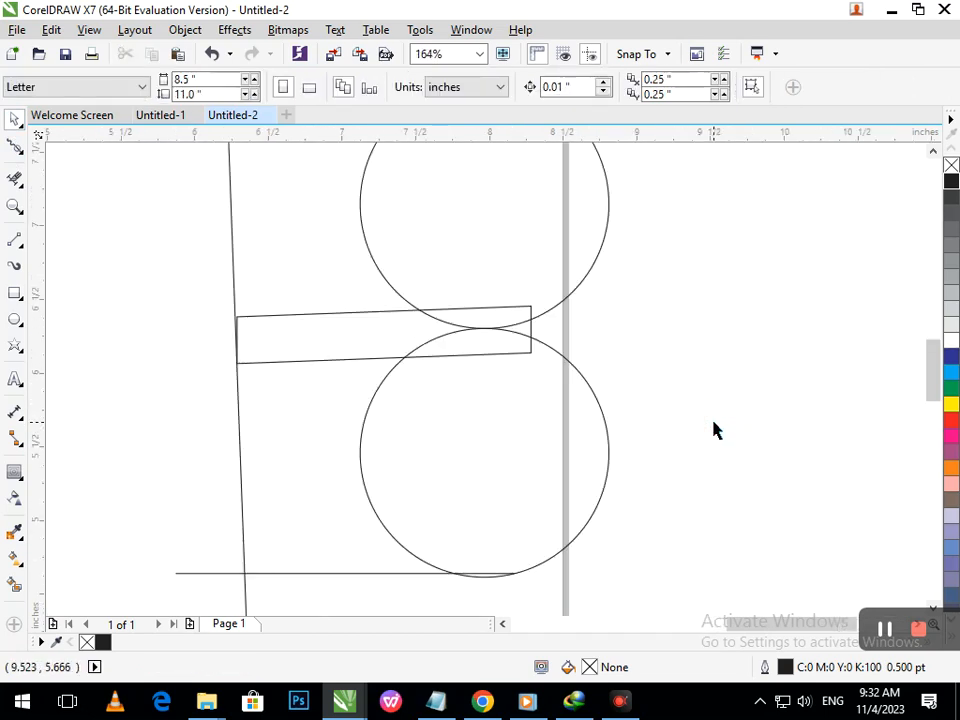
{"action": "key", "text": "ctrl+z"}
{"action": "left_click", "coordinate": [707, 429]}
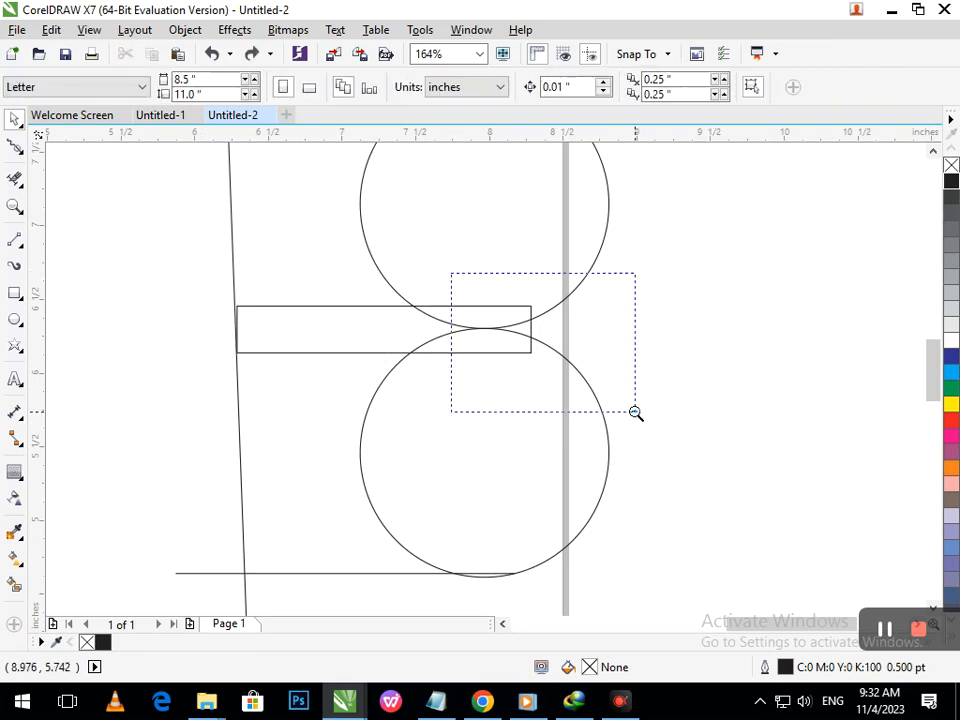
{"action": "left_click_drag", "start_coordinate": [636, 412], "coordinate": [637, 414]}
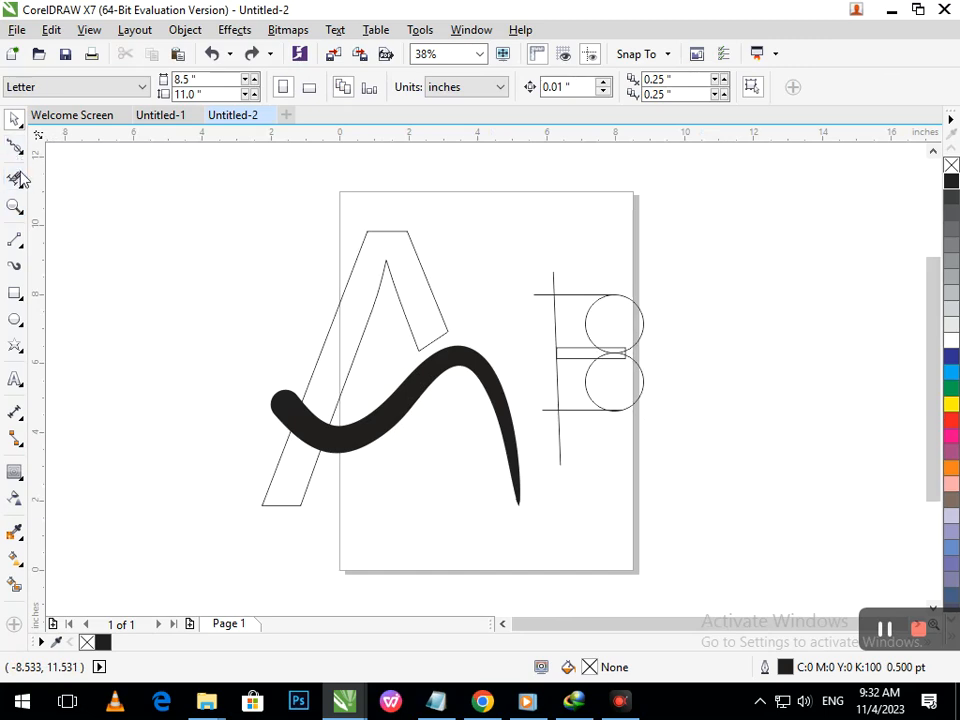
- Trim the overlapping circle arcs and line overhangs with Virtual Segment Delete to clean up the B outline
{"action": "key", "text": "x"}
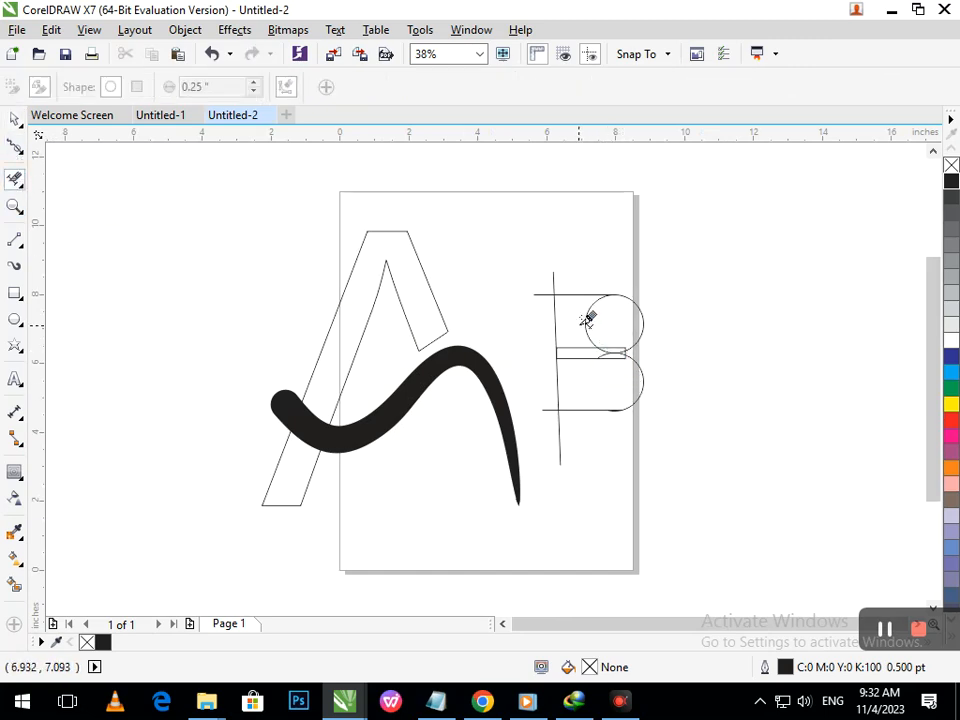
{"action": "left_click_drag", "start_coordinate": [540, 325], "coordinate": [653, 385]}
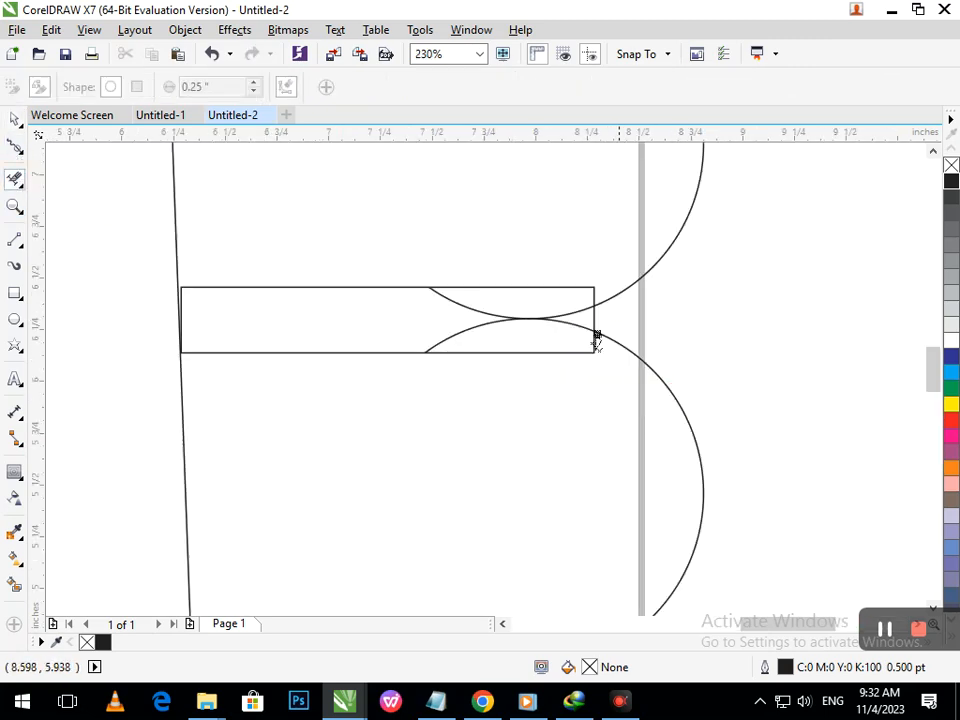
{"action": "left_click_drag", "start_coordinate": [488, 314], "coordinate": [492, 318]}
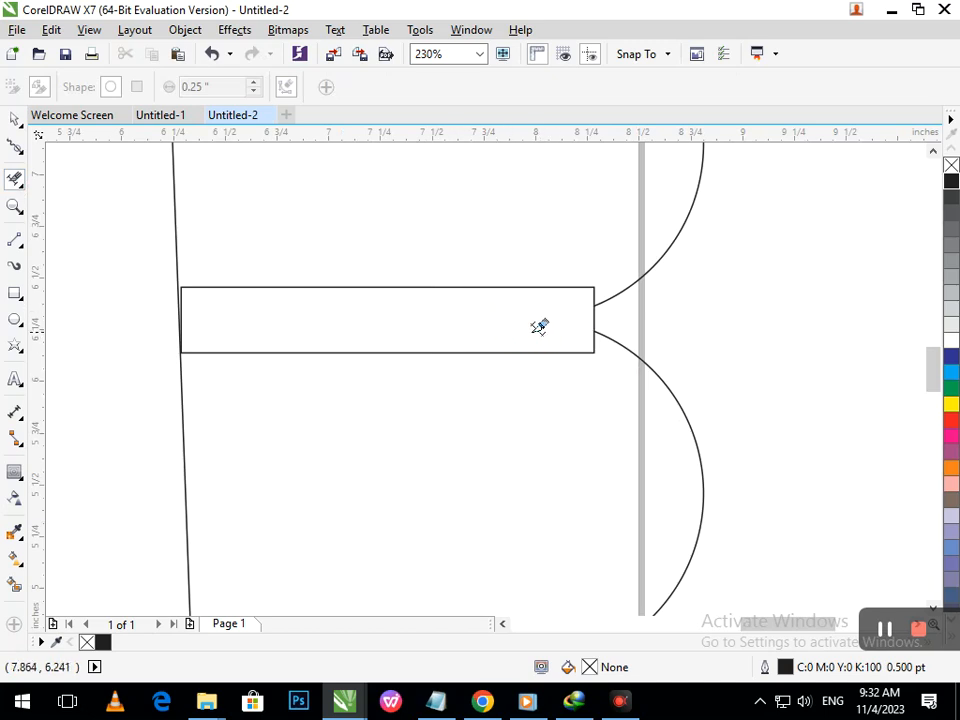
{"action": "left_click", "coordinate": [581, 287]}
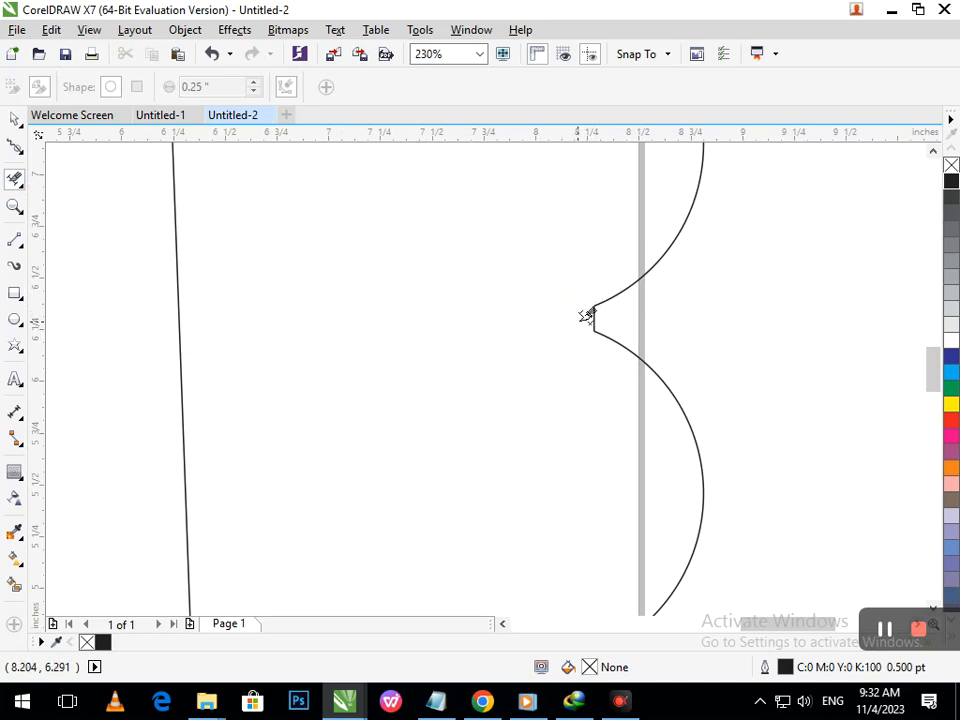
{"action": "key", "text": "ctrl+z"}
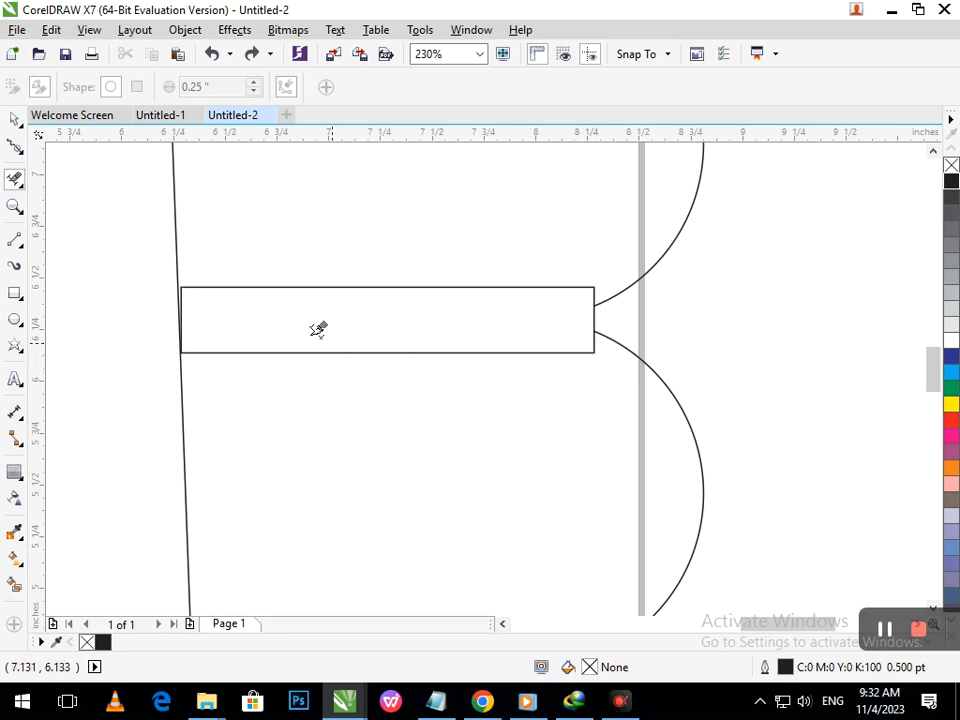
{"action": "key", "text": "shift+F4"}
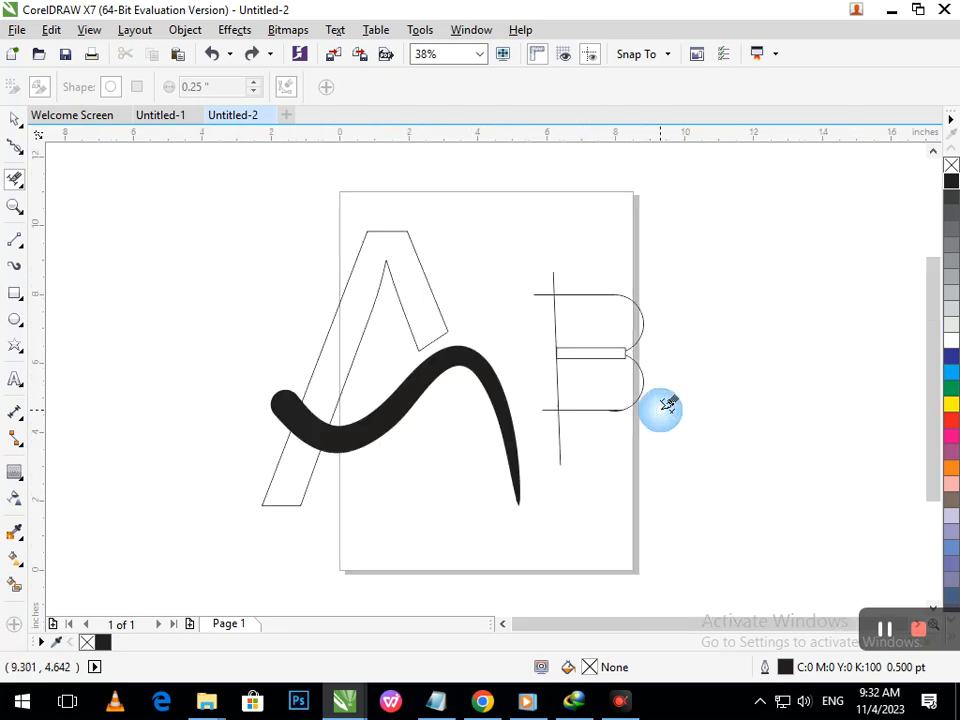
{"action": "left_click", "coordinate": [559, 432]}
{"action": "left_click", "coordinate": [554, 282]}
{"action": "left_click", "coordinate": [543, 295]}
{"action": "left_click", "coordinate": [550, 410]}
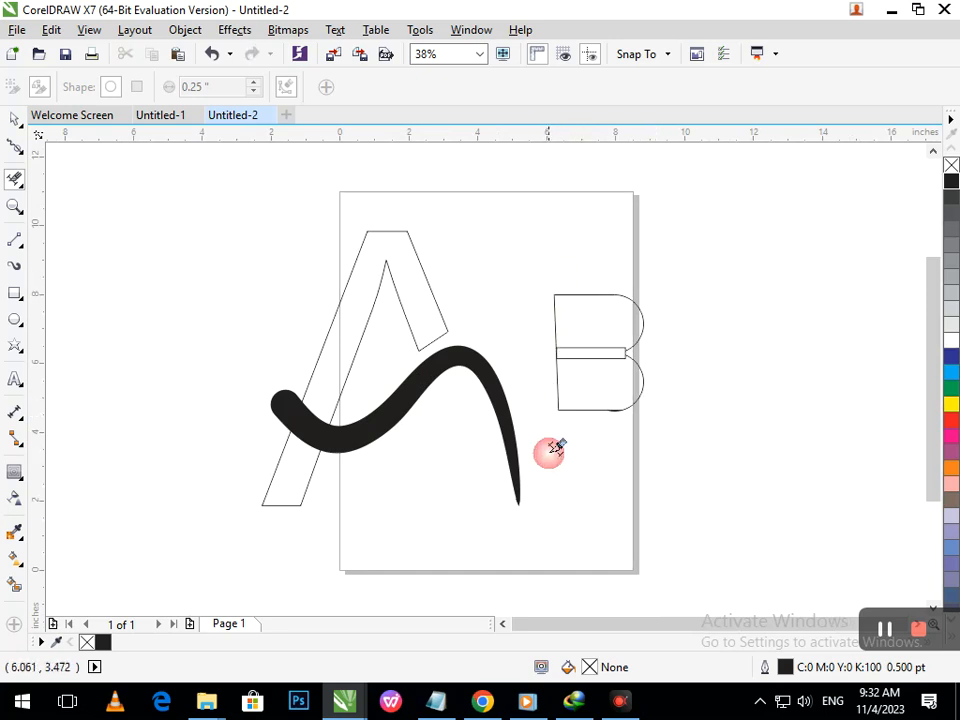
- Create a filled B shape from the outline with Smart Fill
{"action": "left_click", "coordinate": [15, 588]}
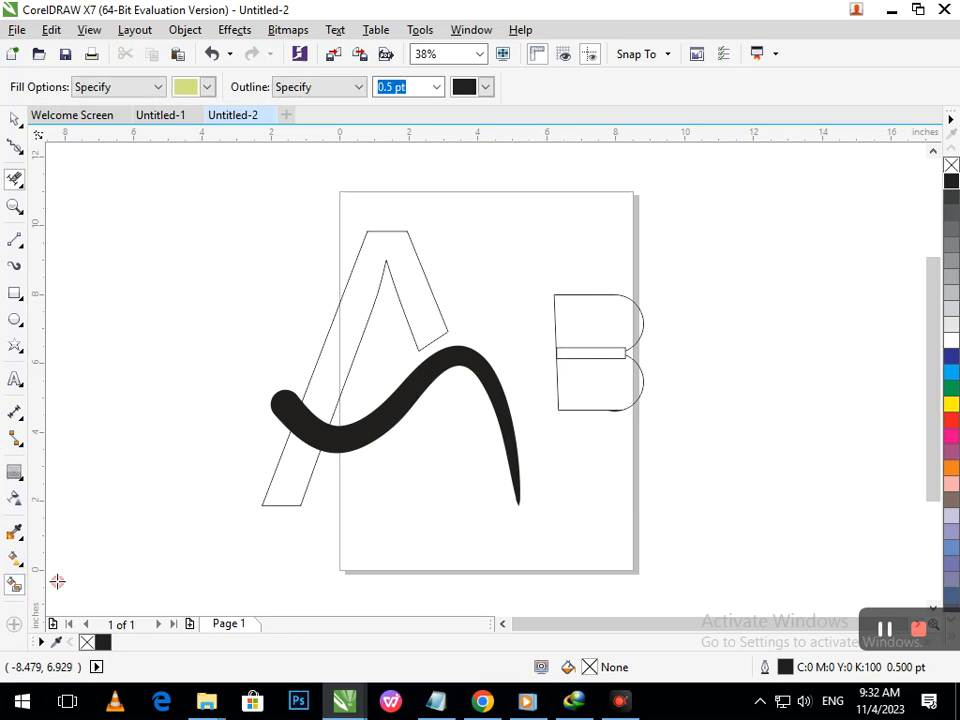
{"action": "left_click", "coordinate": [581, 378]}
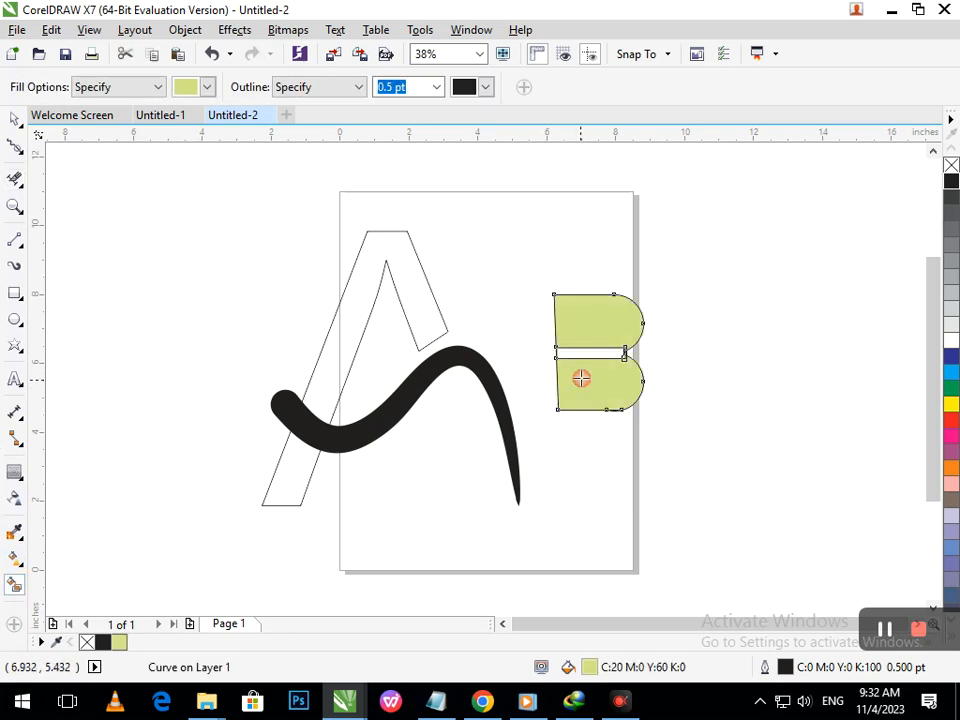
- Move the filled B below the brush stroke and scale it down to about 86%
{"action": "left_click", "coordinate": [15, 119]}
{"action": "left_click", "coordinate": [62, 279]}
{"action": "mouse_move", "coordinate": [613, 408]}
{"action": "left_mouse_down"}
{"action": "mouse_move", "coordinate": [574, 420]}
{"action": "mouse_move", "coordinate": [572, 437]}
{"action": "mouse_move", "coordinate": [401, 529]}
{"action": "mouse_move", "coordinate": [408, 539]}
{"action": "mouse_move", "coordinate": [447, 489]}
{"action": "mouse_move", "coordinate": [409, 510]}
{"action": "mouse_move", "coordinate": [416, 519]}
{"action": "mouse_move", "coordinate": [443, 508]}
{"action": "mouse_move", "coordinate": [432, 515]}
{"action": "left_mouse_up"}
{"action": "left_click", "coordinate": [463, 522]}
{"action": "left_click_drag", "start_coordinate": [424, 439], "coordinate": [431, 443]}
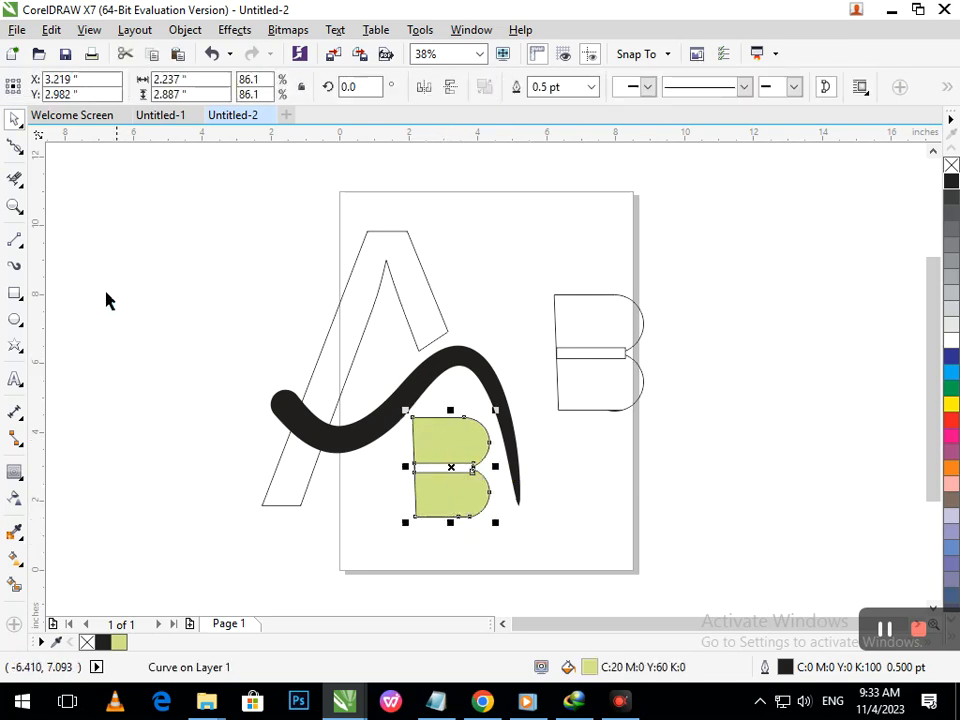
- Adjust the brush stroke and the filled B so the B sits neatly under the stroke's curve
{"action": "left_click", "coordinate": [449, 368]}
{"action": "left_click_drag", "start_coordinate": [278, 513], "coordinate": [290, 510]}
{"action": "left_click", "coordinate": [474, 505]}
{"action": "left_click_drag", "start_coordinate": [459, 513], "coordinate": [407, 576]}
{"action": "left_click", "coordinate": [451, 562]}
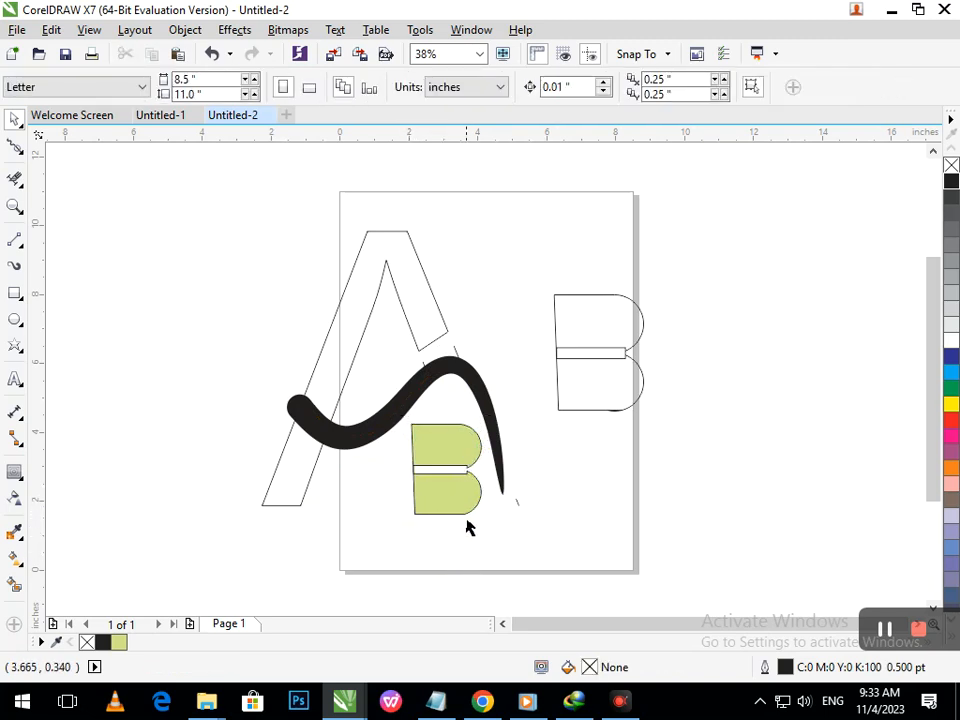
- Try filling the gap inside the B with Smart Fill and undo the fill
{"action": "key", "text": "F2"}
{"action": "left_click_drag", "start_coordinate": [424, 425], "coordinate": [506, 519]}
{"action": "key", "text": "F2"}
{"action": "right_click", "coordinate": [437, 416]}
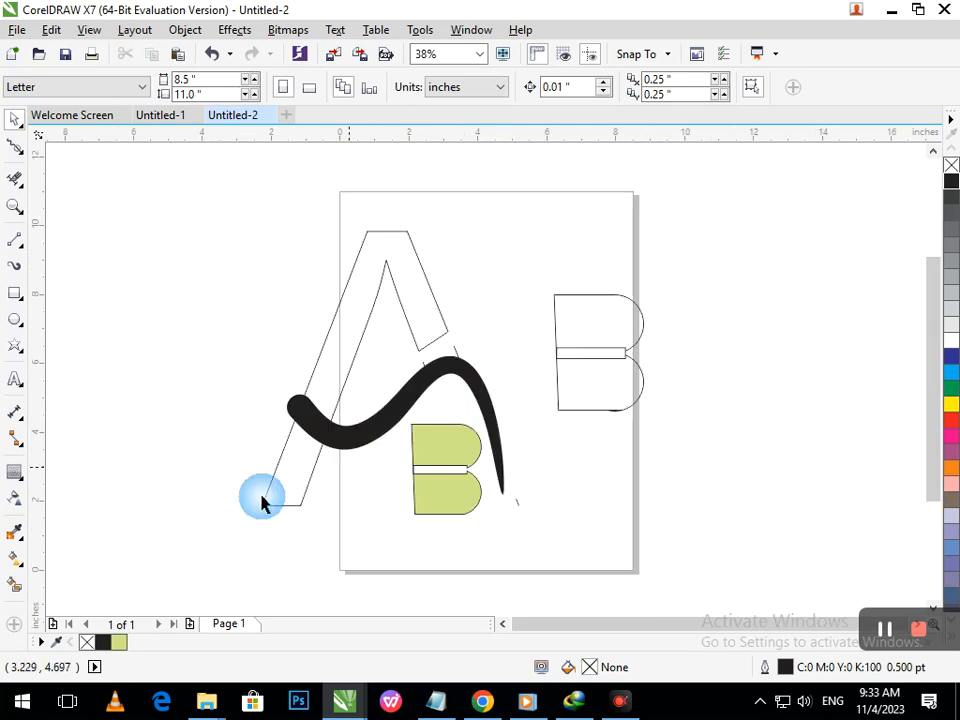
{"action": "left_click", "coordinate": [438, 468]}
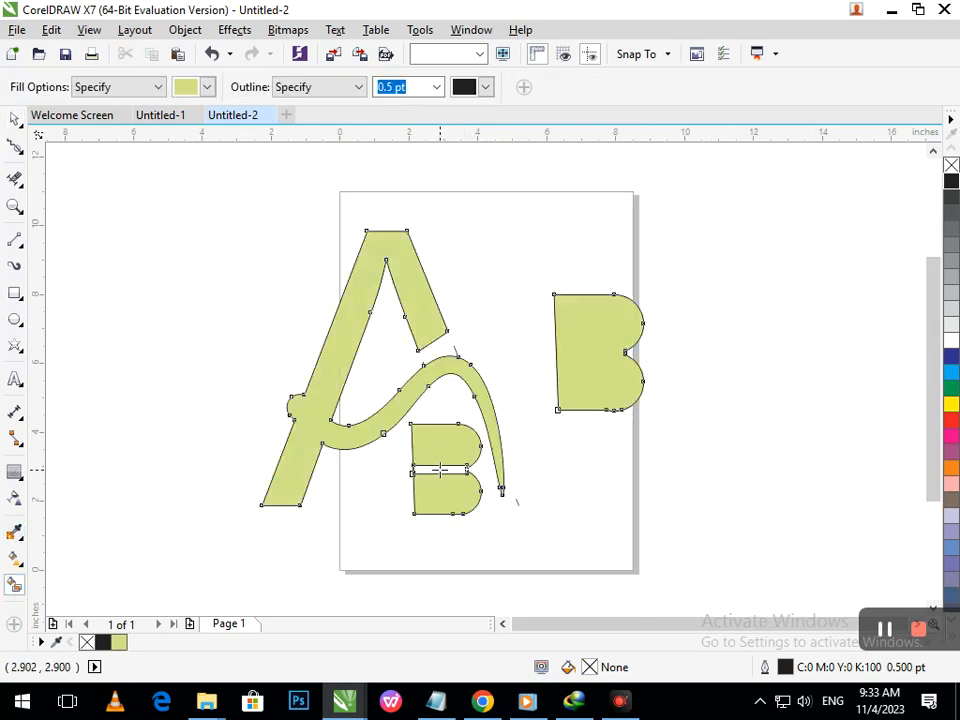
{"action": "key", "text": "ctrl+z"}
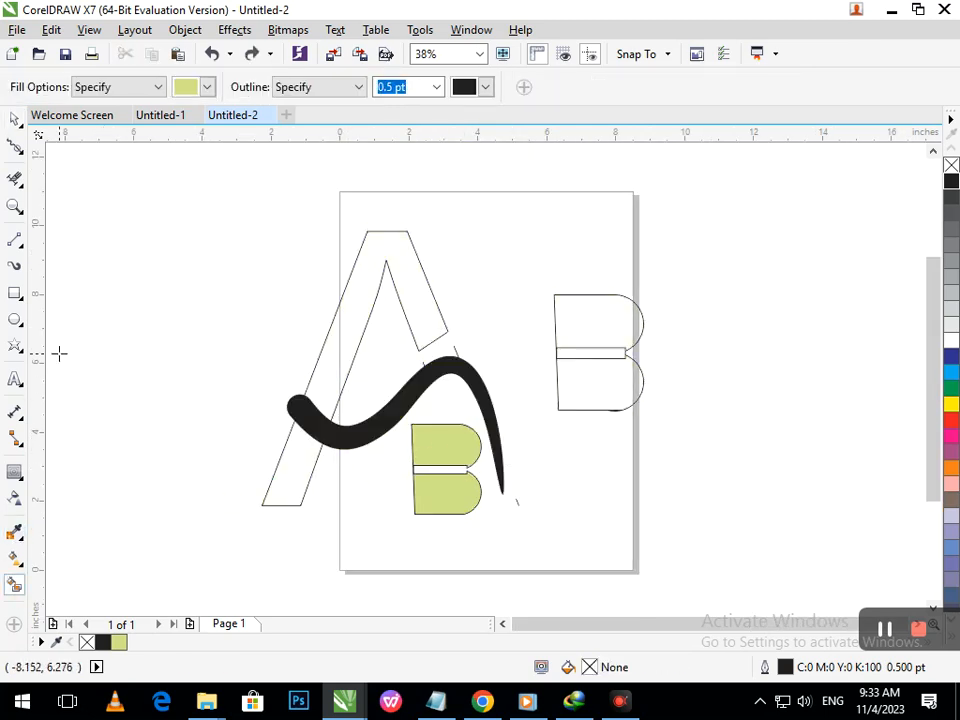
- Draw a rectangle about 1.5 by 1 in inside the B's upper lobe
{"action": "left_click", "coordinate": [14, 119]}
{"action": "left_click", "coordinate": [167, 371]}
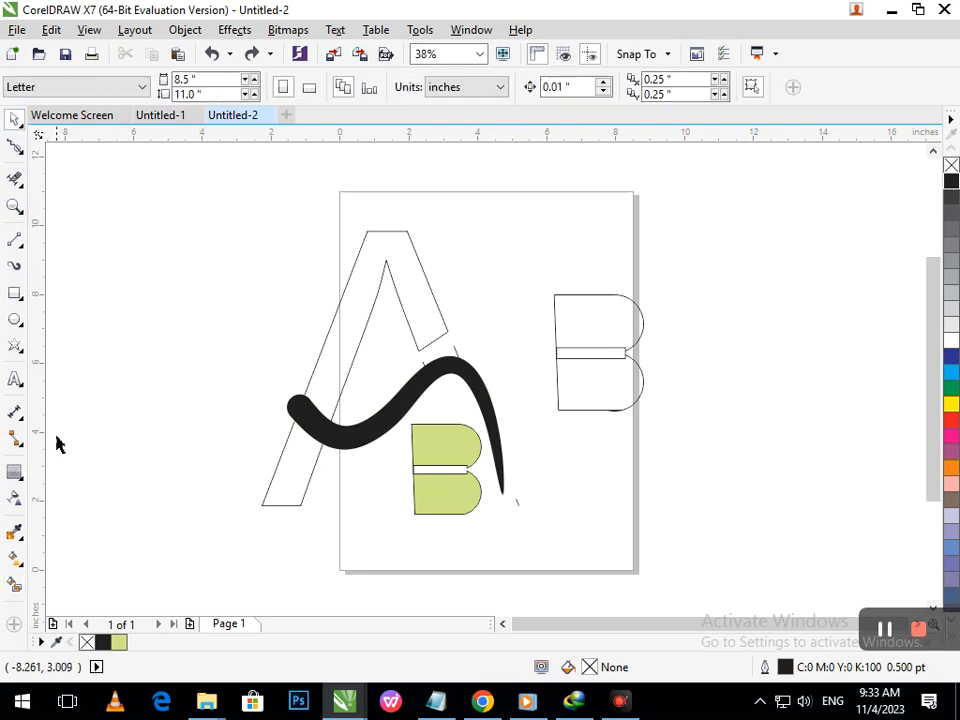
{"action": "left_click", "coordinate": [14, 298]}
{"action": "left_click", "coordinate": [359, 431]}
{"action": "key", "text": "F2"}
{"action": "left_click_drag", "start_coordinate": [367, 404], "coordinate": [548, 508]}
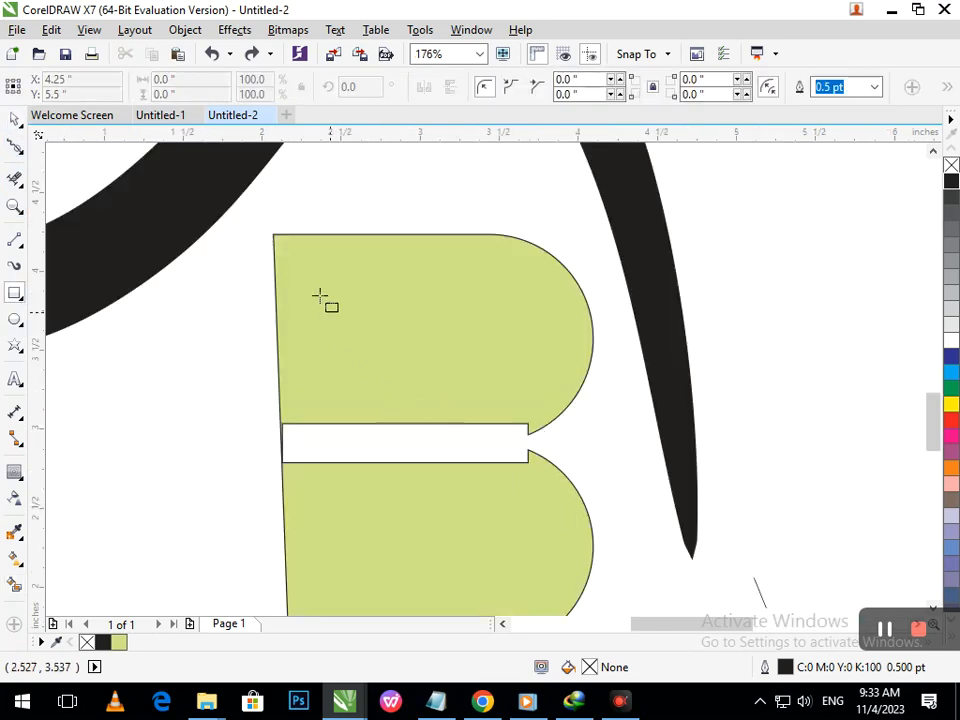
{"action": "mouse_move", "coordinate": [286, 251]}
{"action": "left_mouse_down"}
{"action": "mouse_move", "coordinate": [375, 372]}
{"action": "mouse_move", "coordinate": [557, 407]}
{"action": "mouse_move", "coordinate": [530, 405]}
{"action": "left_mouse_up"}
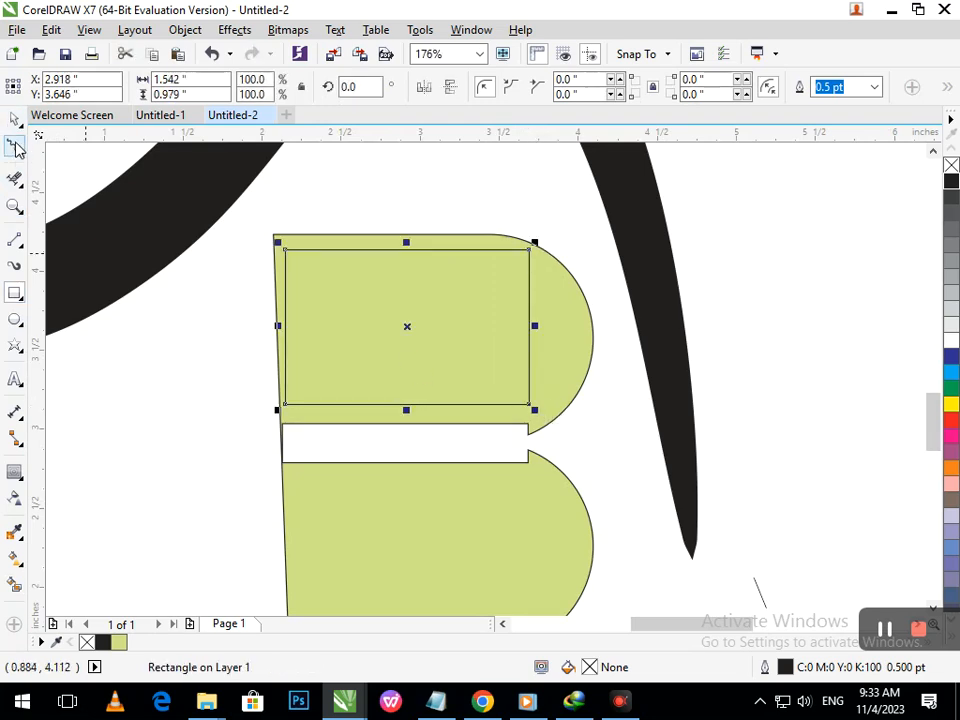
- Round the rectangle's corners to about 0.489 in
{"action": "left_click", "coordinate": [22, 152]}
{"action": "left_click", "coordinate": [60, 143]}
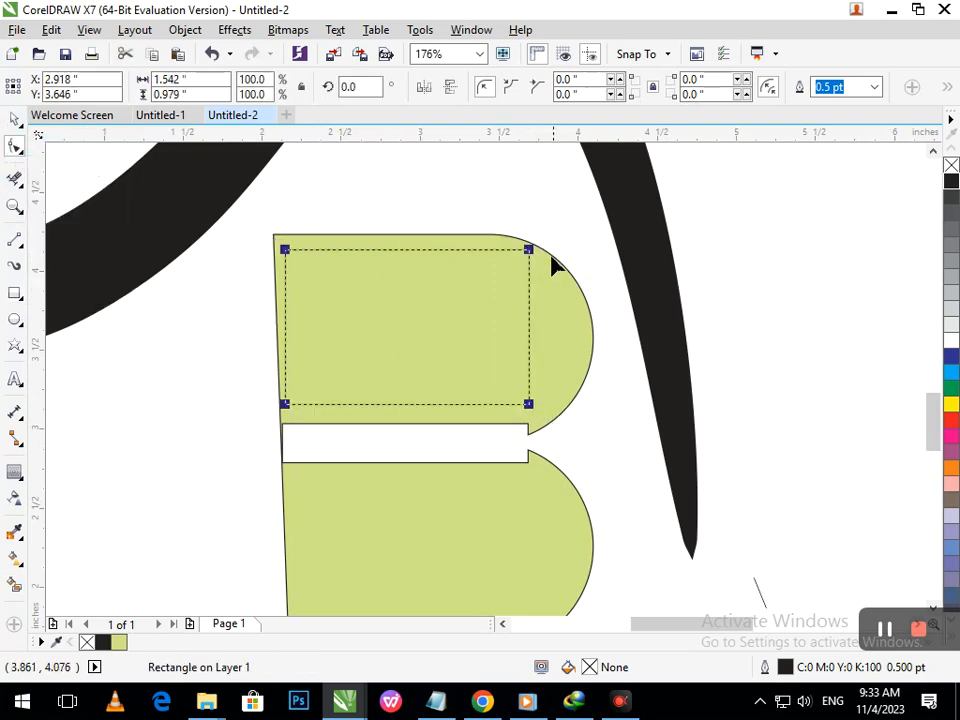
{"action": "left_click_drag", "start_coordinate": [530, 258], "coordinate": [446, 268]}
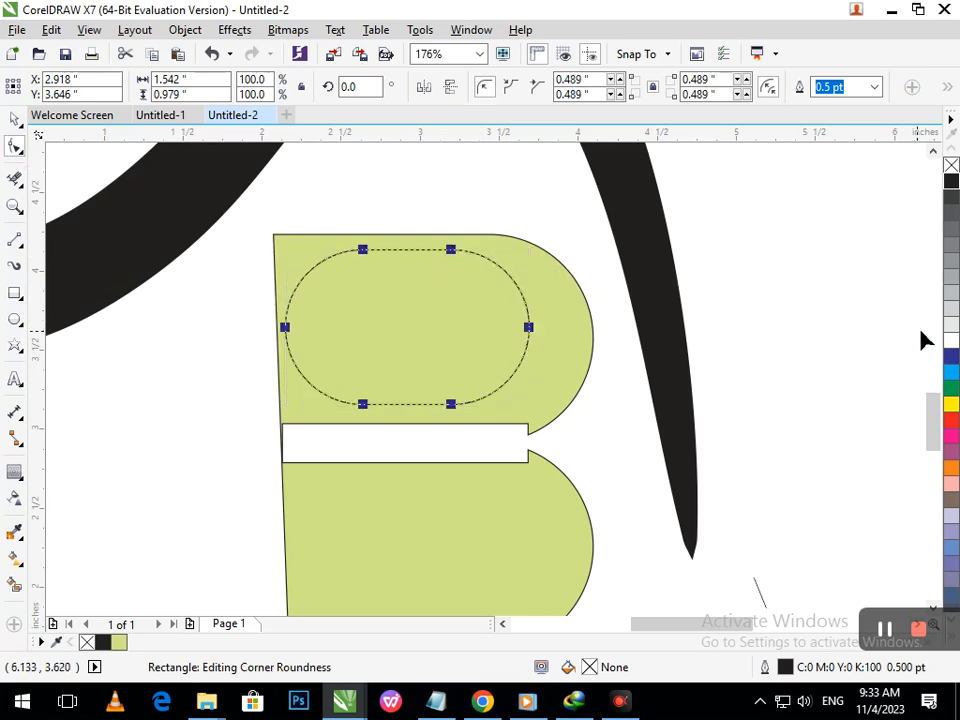
- Fill the rounded rectangle white, then undo back to the plain square-cornered rectangle
{"action": "left_click", "coordinate": [952, 341]}
{"action": "key", "text": "shift+F4"}
{"action": "left_click", "coordinate": [574, 371]}
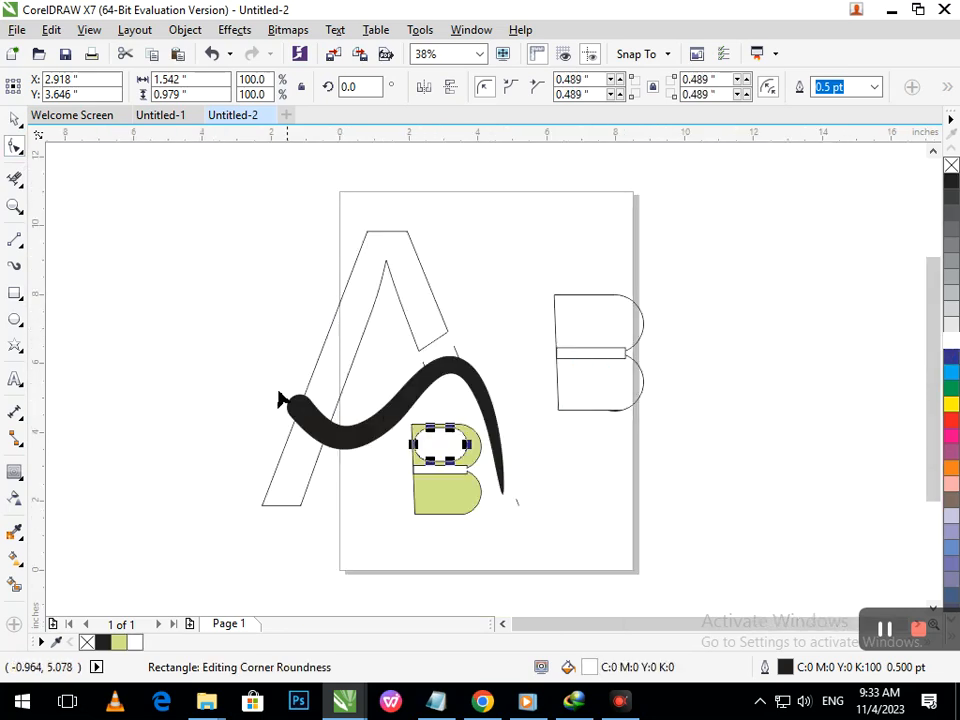
{"action": "left_click", "coordinate": [15, 119]}
{"action": "left_click", "coordinate": [72, 192]}
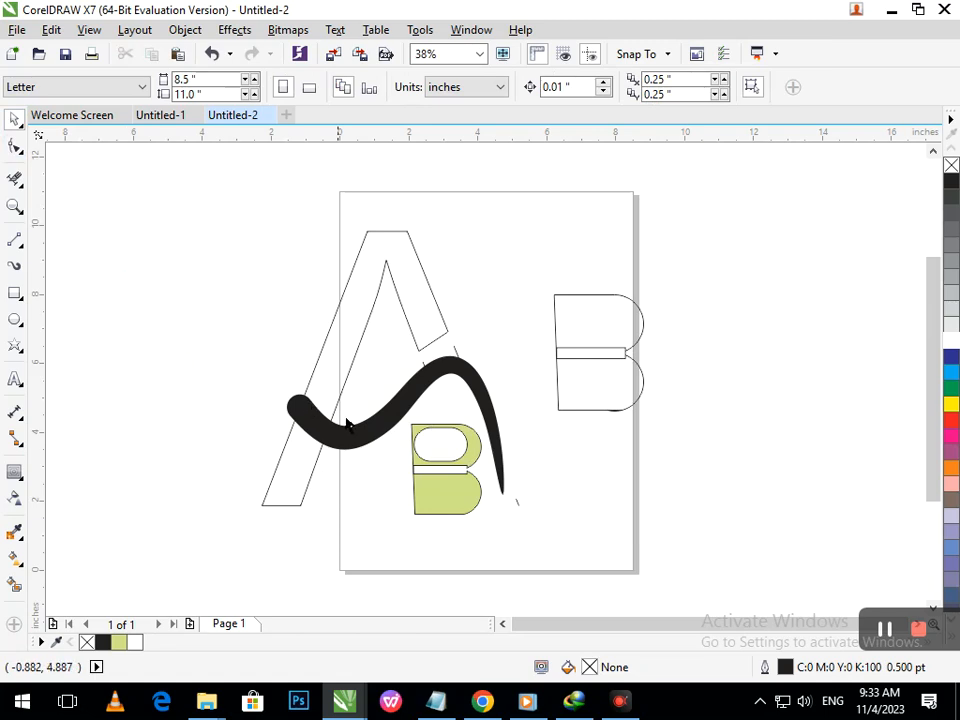
{"action": "left_click", "coordinate": [448, 478]}
{"action": "key", "text": "ctrl+z"}
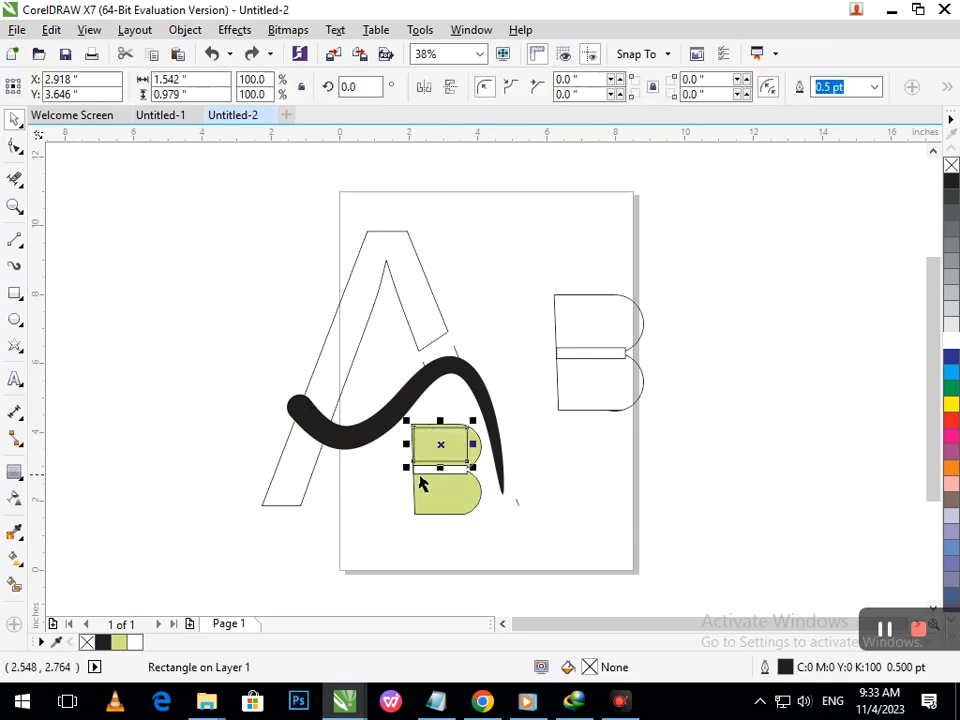
- Round only the rectangle's two right corners to about 0.489 in
{"action": "left_click", "coordinate": [15, 147]}
{"action": "scroll", "coordinate": [485, 504], "scroll_direction": "up", "scroll_amount": 3}
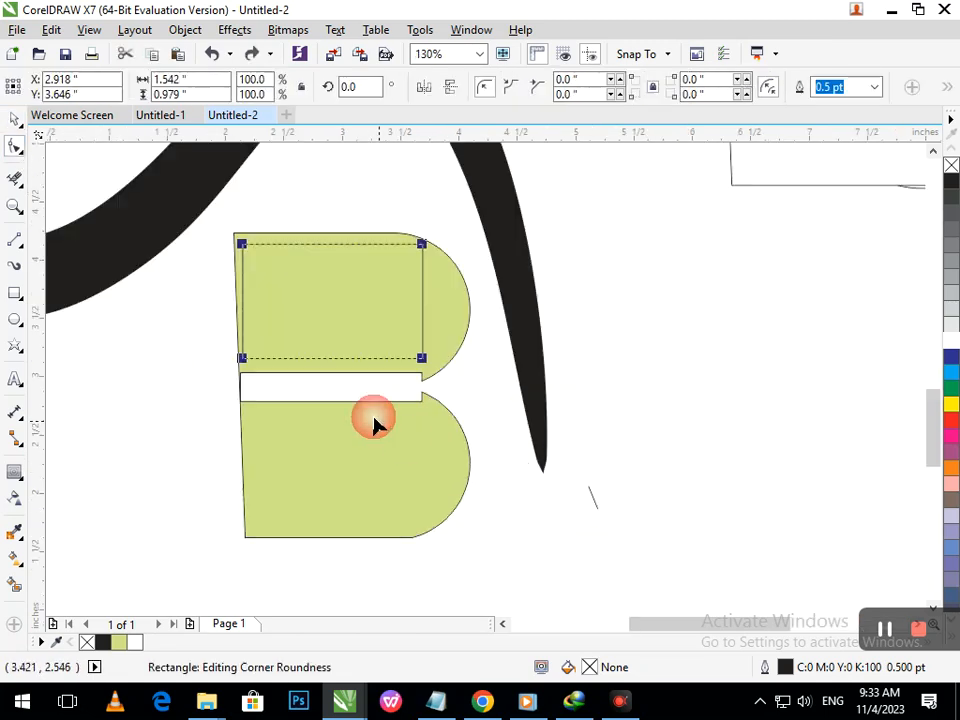
{"action": "left_click", "coordinate": [423, 360]}
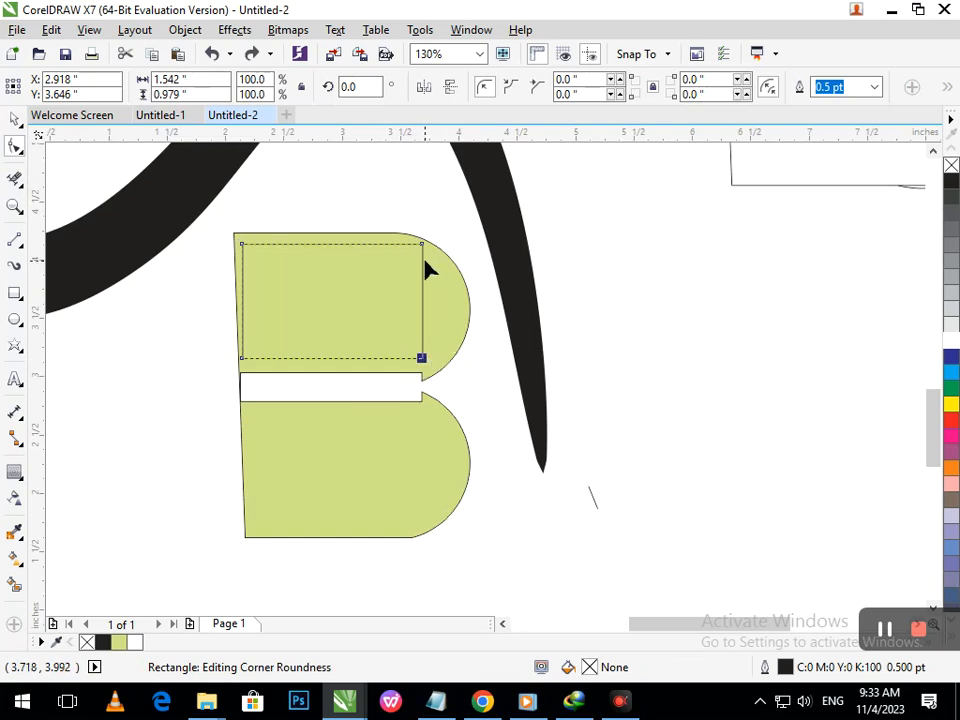
{"action": "left_click_drag", "start_coordinate": [422, 357], "coordinate": [332, 364]}
{"action": "left_click_drag", "start_coordinate": [423, 248], "coordinate": [332, 264]}
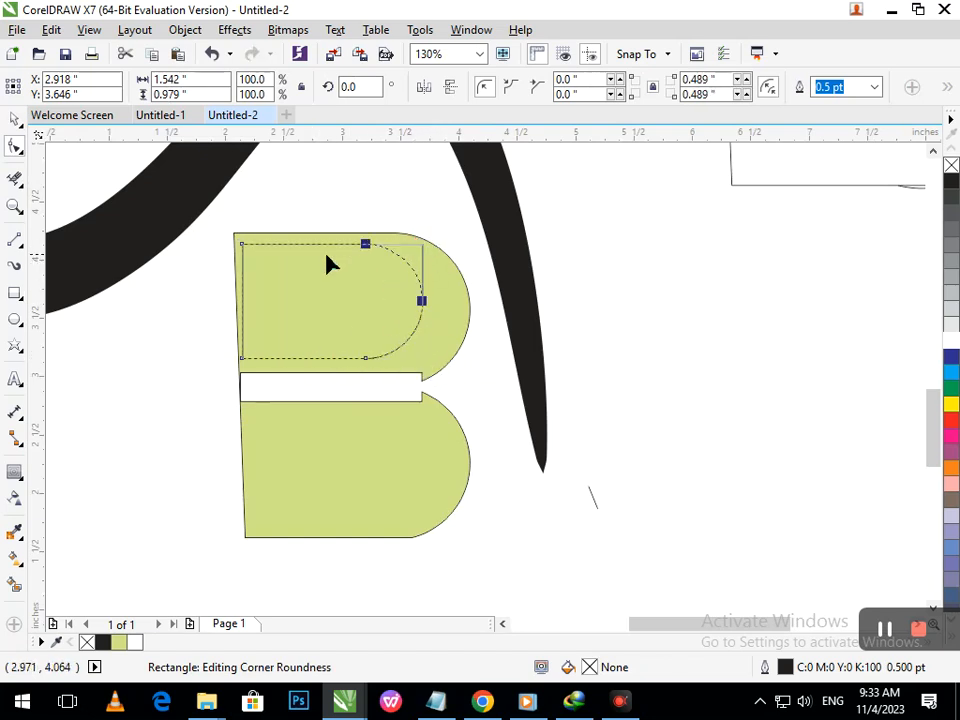
- Smart Fill the area inside the B's upper lobe and fill the new shape white
{"action": "left_click", "coordinate": [15, 584]}
{"action": "left_click", "coordinate": [294, 345]}
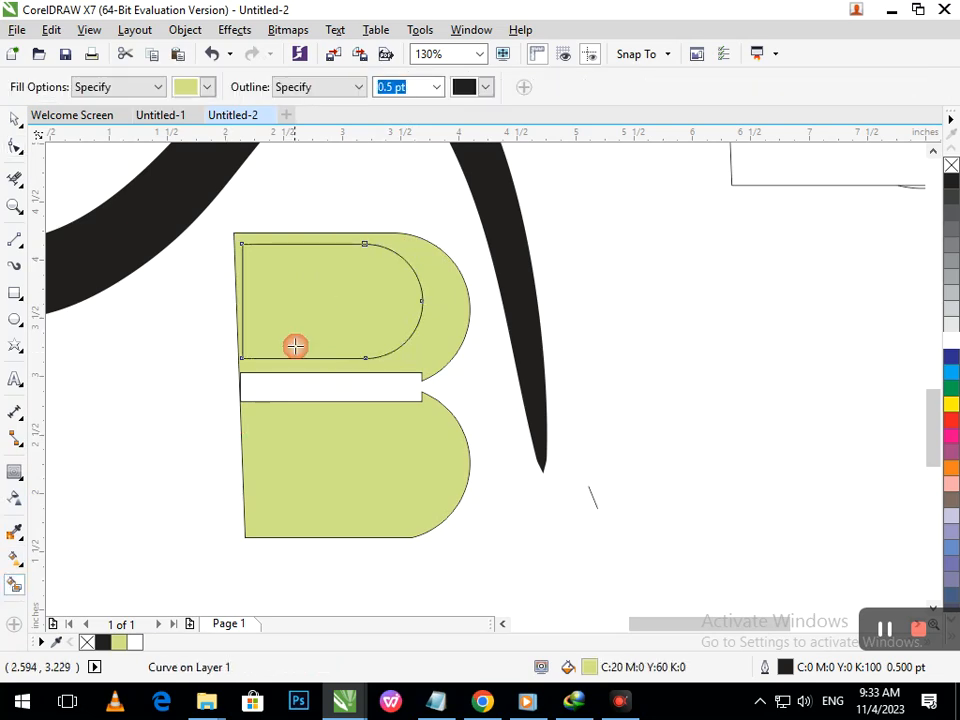
{"action": "left_click", "coordinate": [15, 119]}
{"action": "left_click", "coordinate": [96, 350]}
{"action": "left_click", "coordinate": [288, 337]}
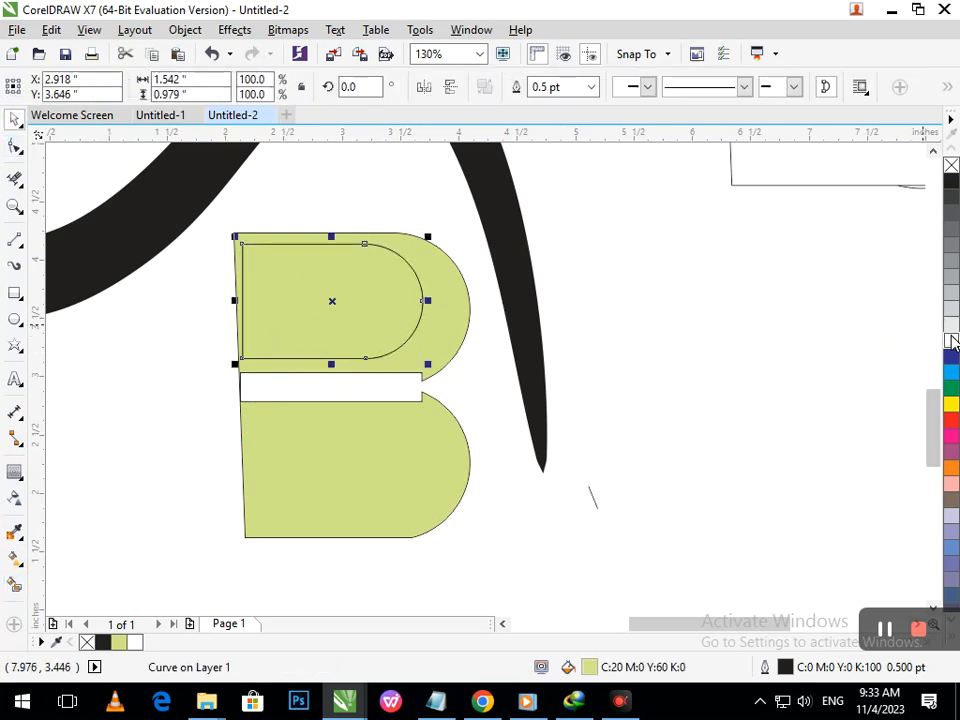
{"action": "left_click", "coordinate": [951, 341]}
{"action": "left_click", "coordinate": [460, 402]}
{"action": "key", "text": "shift+F4"}
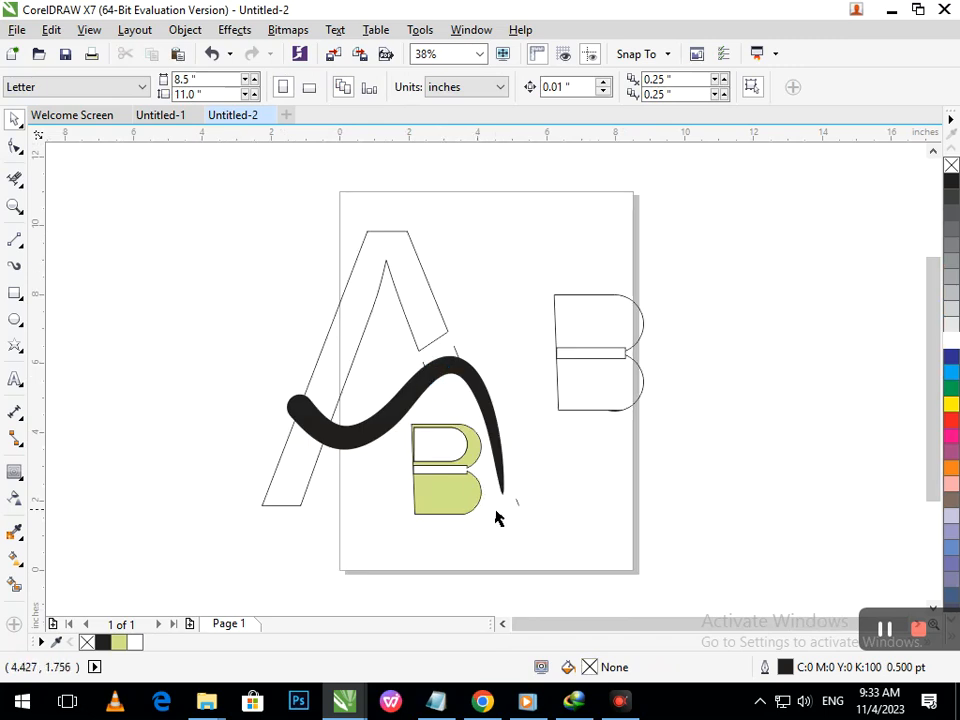
- Nudge the white upper counter shape slightly right and down inside the B
{"action": "key", "text": "F2"}
{"action": "left_click_drag", "start_coordinate": [364, 407], "coordinate": [577, 548]}
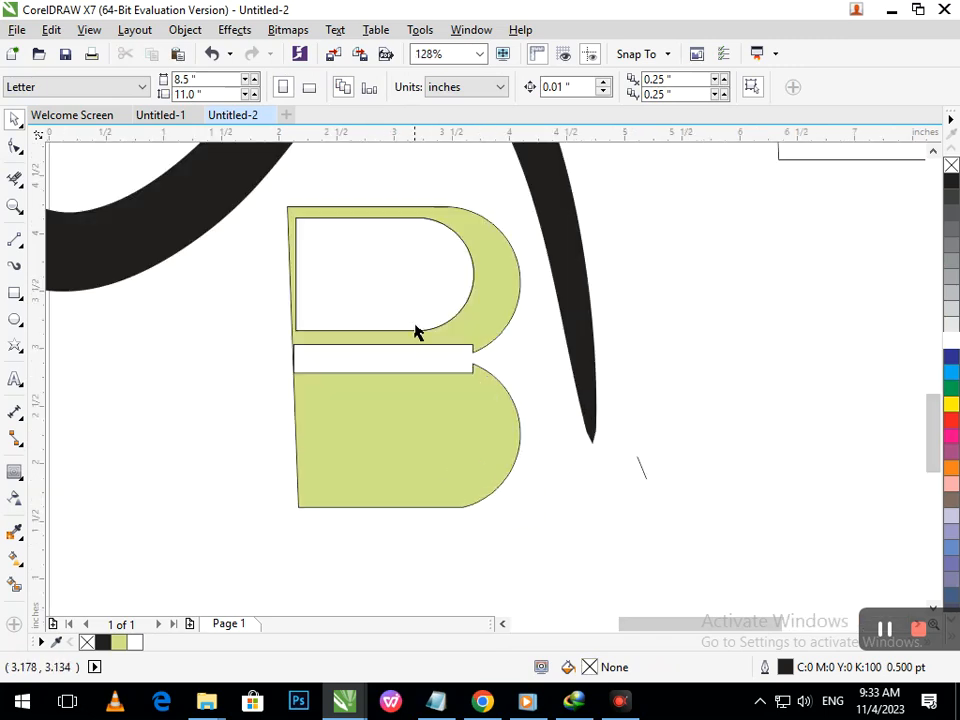
{"action": "left_click", "coordinate": [415, 323]}
{"action": "key", "text": "Right"}
{"action": "key", "text": "Right"}
{"action": "key", "text": "Right"}
{"action": "key", "text": "Right"}
{"action": "key", "text": "Right"}
{"action": "key", "text": "Right"}
{"action": "key", "text": "Right"}
{"action": "key", "text": "Right"}
{"action": "key", "text": "Right"}
{"action": "key", "text": "Right"}
{"action": "key", "text": "Right"}
{"action": "key", "text": "Right"}
{"action": "key", "text": "Down"}
{"action": "key", "text": "Down"}
{"action": "key", "text": "Down"}
{"action": "key", "text": "Down"}
{"action": "key", "text": "Down"}
{"action": "key", "text": "Up"}
{"action": "key", "text": "Up"}
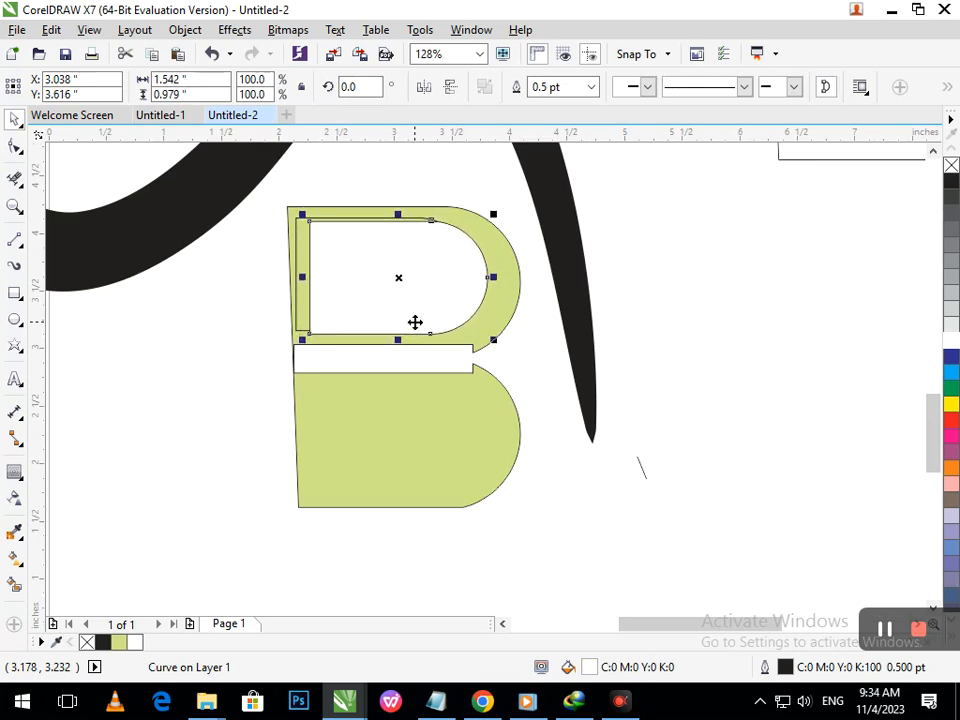
- Duplicate the white counter shape down into the B's lower lobe
{"action": "left_click_drag", "start_coordinate": [398, 216], "coordinate": [394, 441]}
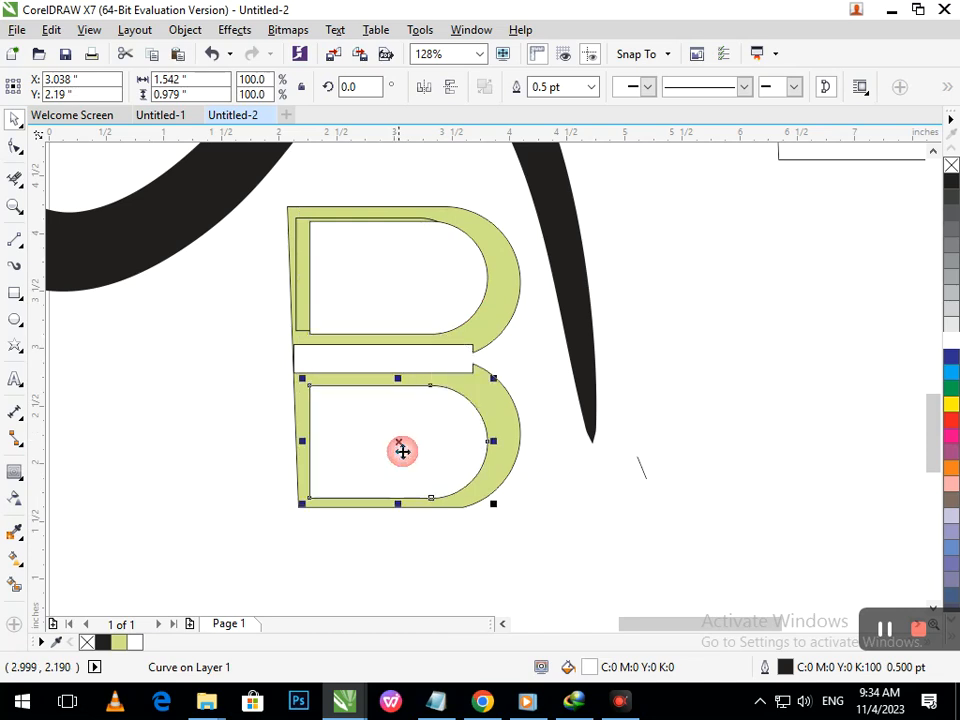
{"action": "left_click", "coordinate": [618, 468]}
{"action": "left_click_drag", "start_coordinate": [303, 342], "coordinate": [205, 333]}
{"action": "key", "text": "ctrl+z"}
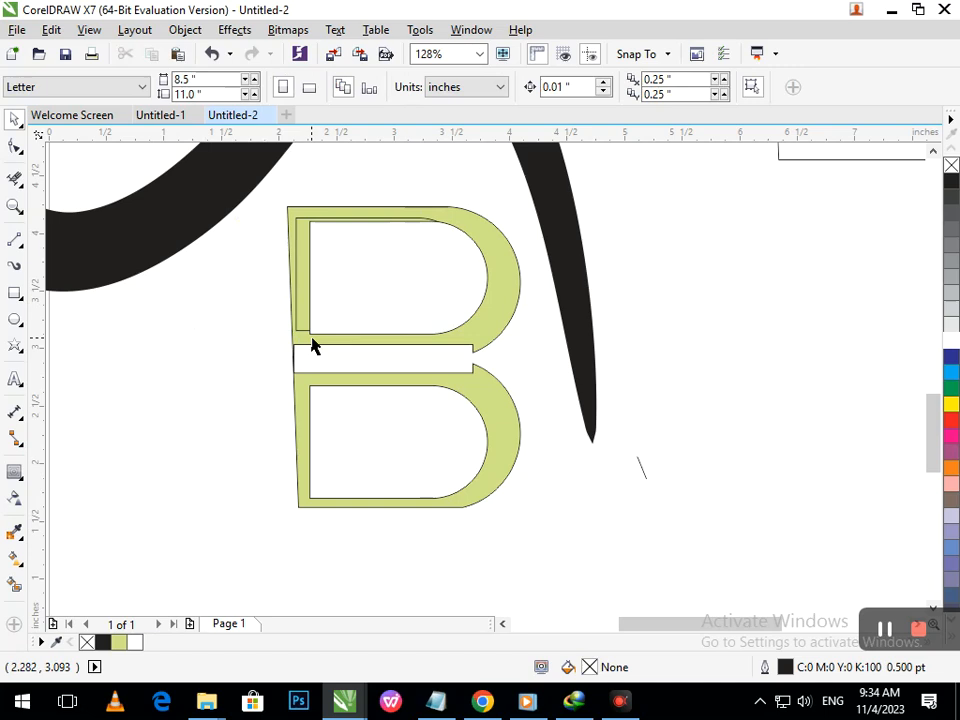
- Draw a rectangle about 1.5 by 0.23 in over the gap between the B's two lobes
{"action": "left_click", "coordinate": [305, 325]}
{"action": "left_click", "coordinate": [232, 358]}
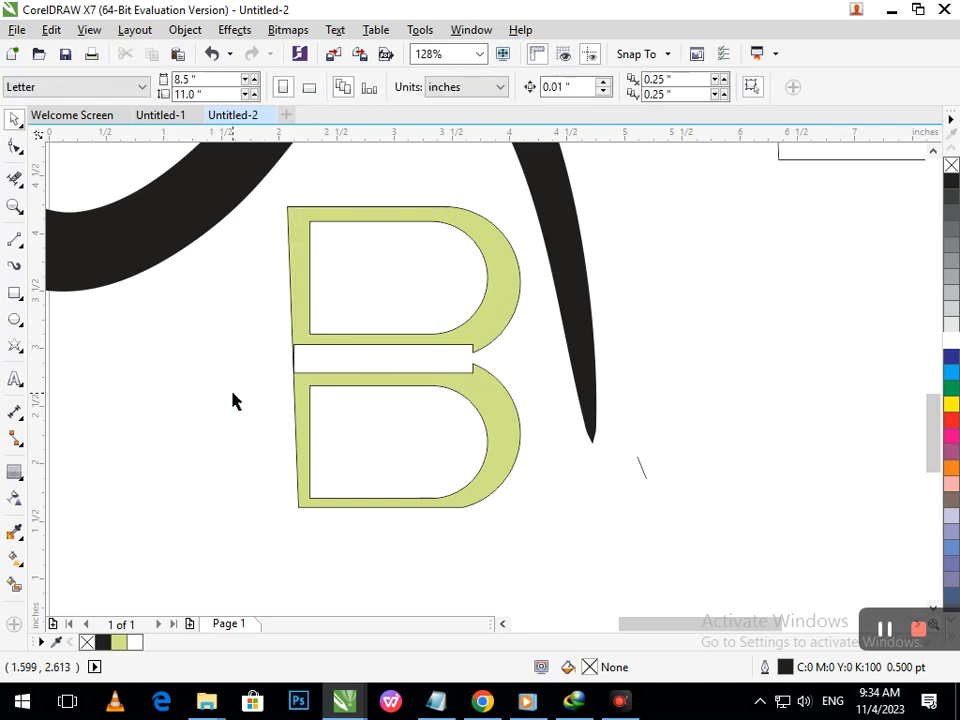
{"action": "scroll", "coordinate": [385, 314], "scroll_direction": "down", "scroll_amount": 3}
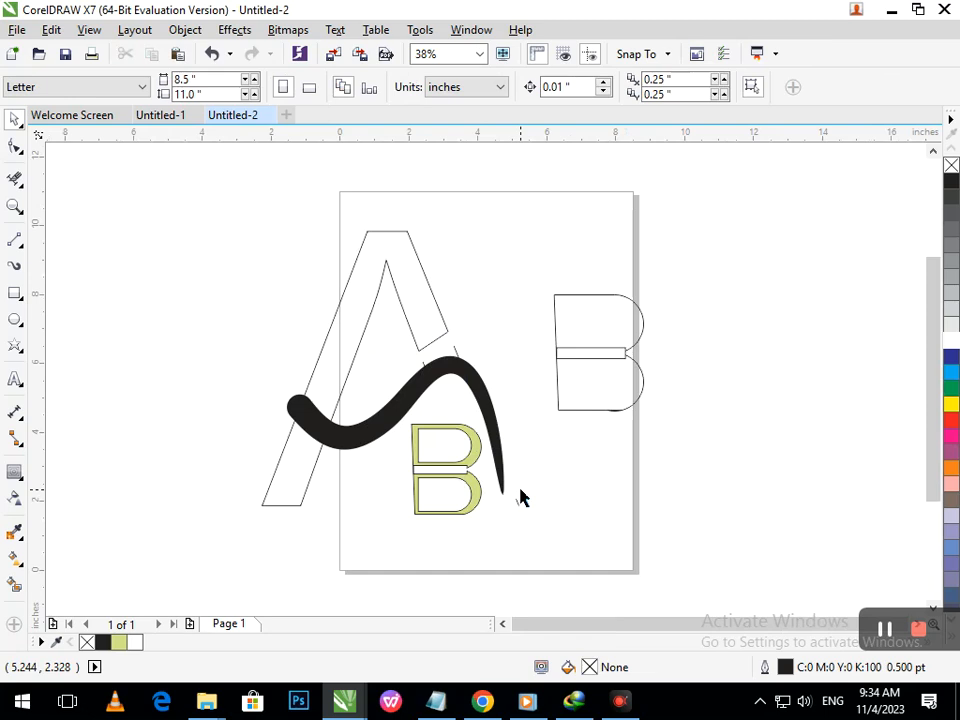
{"action": "scroll", "coordinate": [426, 496], "scroll_direction": "up", "scroll_amount": 3}
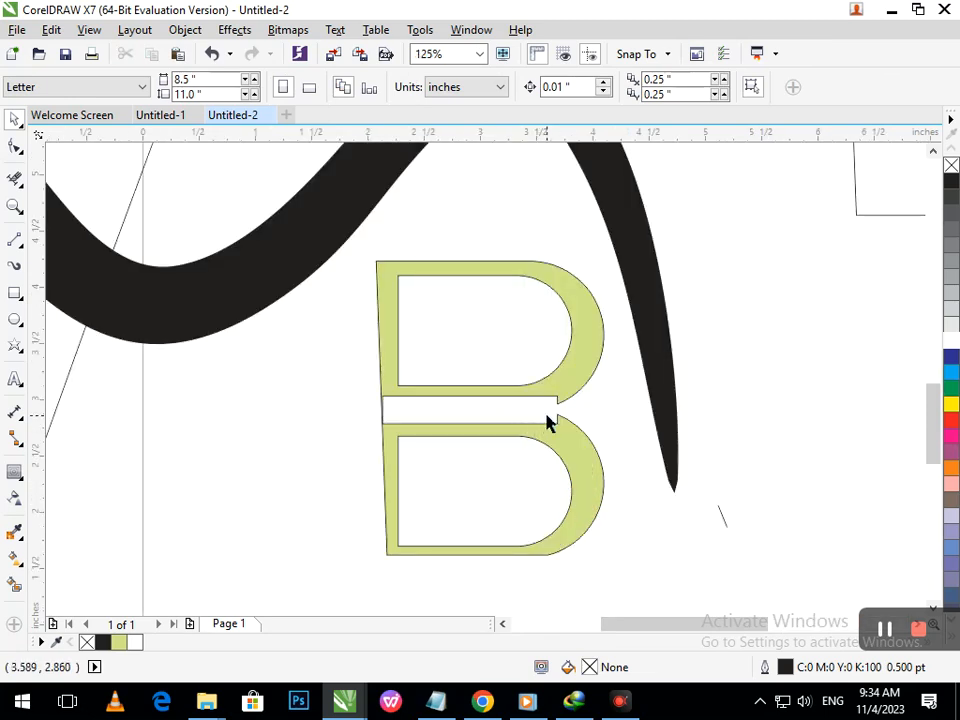
{"action": "left_click", "coordinate": [15, 293]}
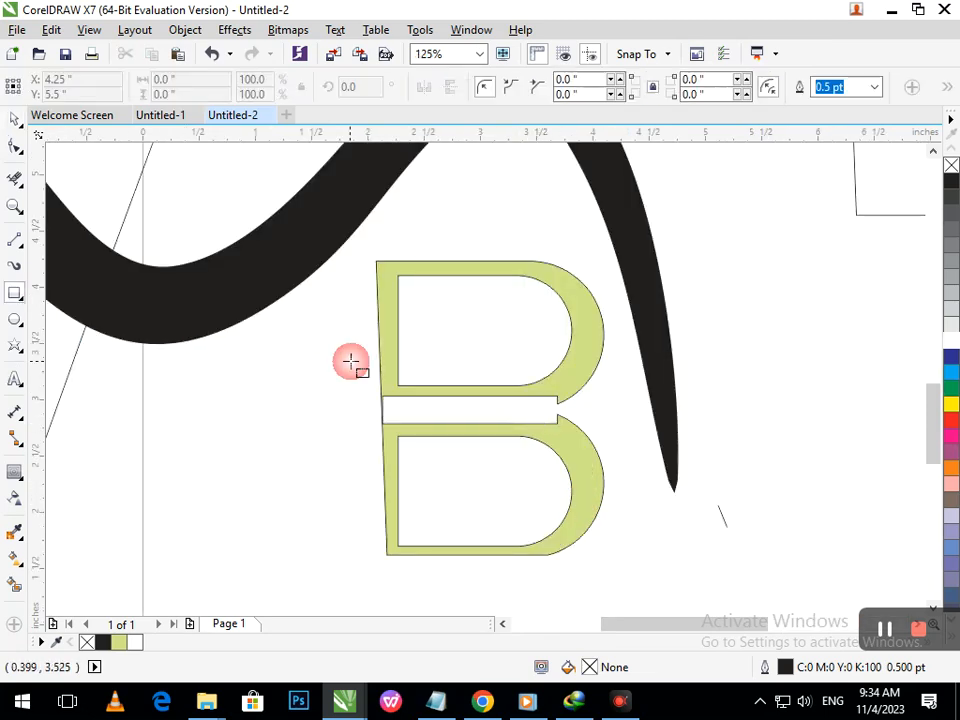
{"action": "left_click_drag", "start_coordinate": [383, 398], "coordinate": [556, 424]}
- Smart Fill the gap between the lobes and fill that shape blue
{"action": "left_click", "coordinate": [15, 584]}
{"action": "left_click", "coordinate": [438, 409]}
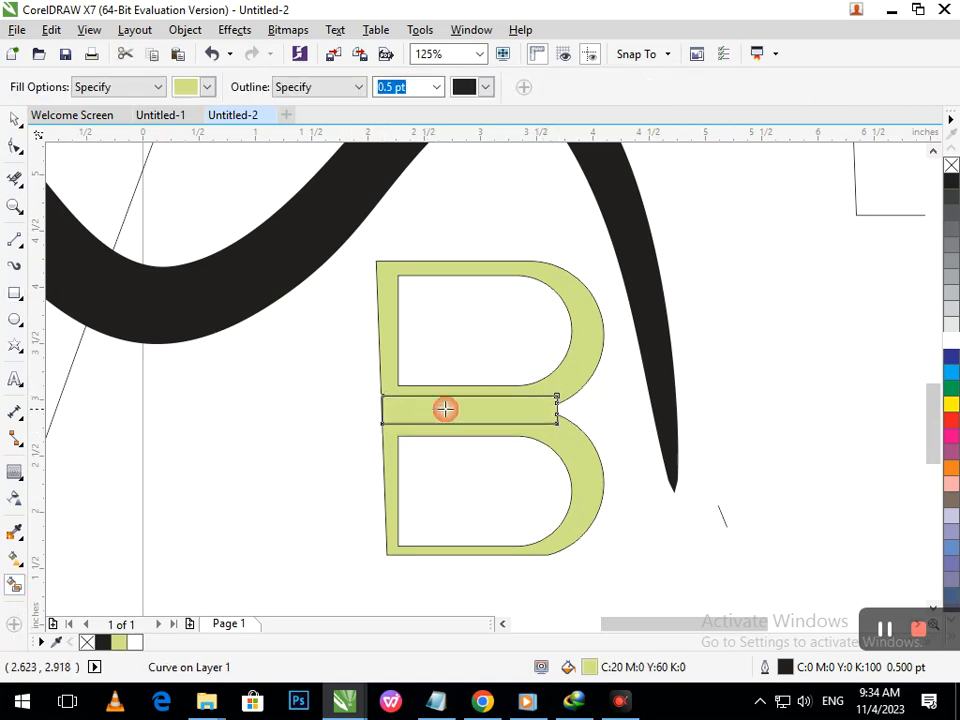
{"action": "left_click", "coordinate": [952, 358]}
{"action": "key", "text": "F2"}
{"action": "left_click_drag", "start_coordinate": [411, 360], "coordinate": [558, 435]}
{"action": "key", "text": "shift+F4"}
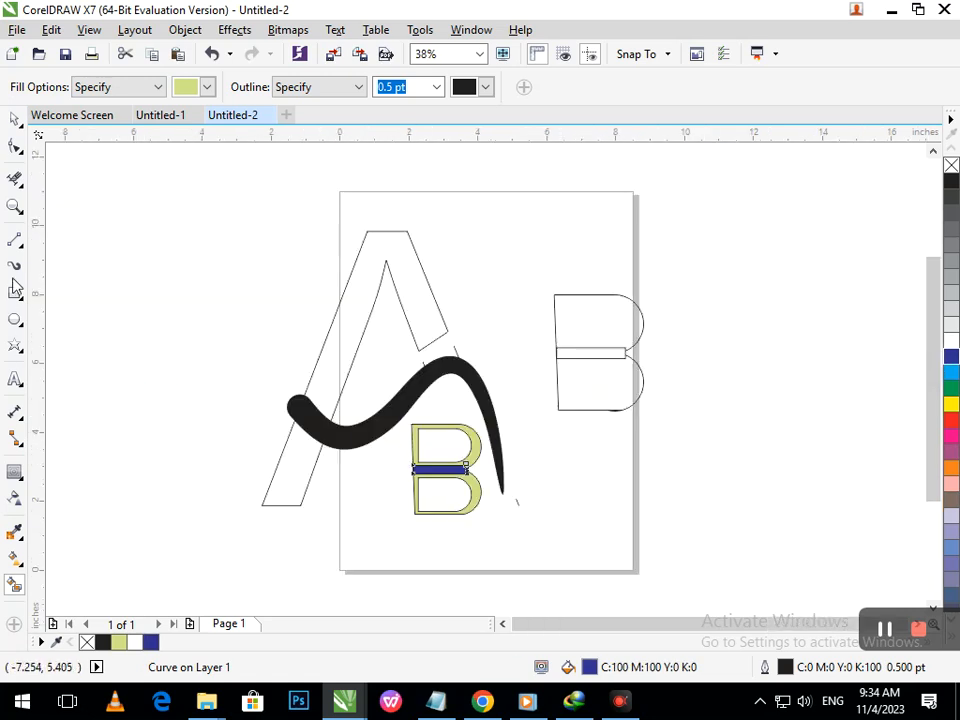
- Select the B's parts and zoom in to inspect the letter's construction
{"action": "left_click", "coordinate": [16, 121]}
{"action": "left_click", "coordinate": [414, 497]}
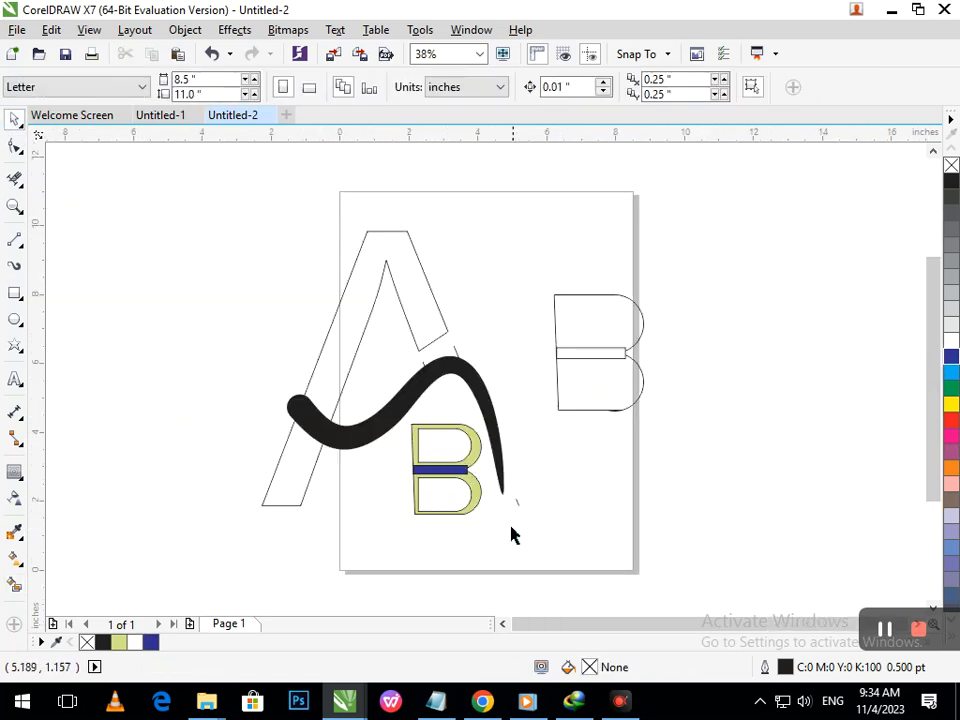
{"action": "left_click_drag", "start_coordinate": [433, 468], "coordinate": [420, 425]}
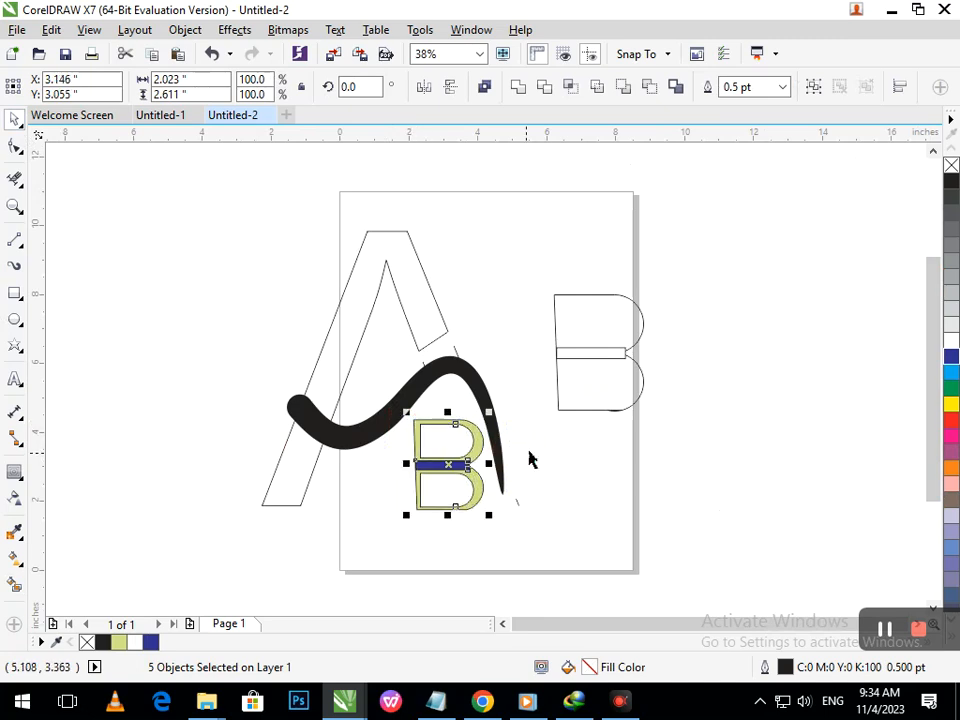
{"action": "left_click", "coordinate": [650, 464]}
{"action": "key", "text": "ctrl+z"}
{"action": "left_click", "coordinate": [580, 496]}
{"action": "left_click_drag", "start_coordinate": [375, 400], "coordinate": [446, 509]}
{"action": "key", "text": "F2"}
{"action": "left_click_drag", "start_coordinate": [488, 475], "coordinate": [532, 532]}
{"action": "key", "text": "F3"}
{"action": "key", "text": "F2"}
{"action": "left_click_drag", "start_coordinate": [362, 423], "coordinate": [495, 569]}
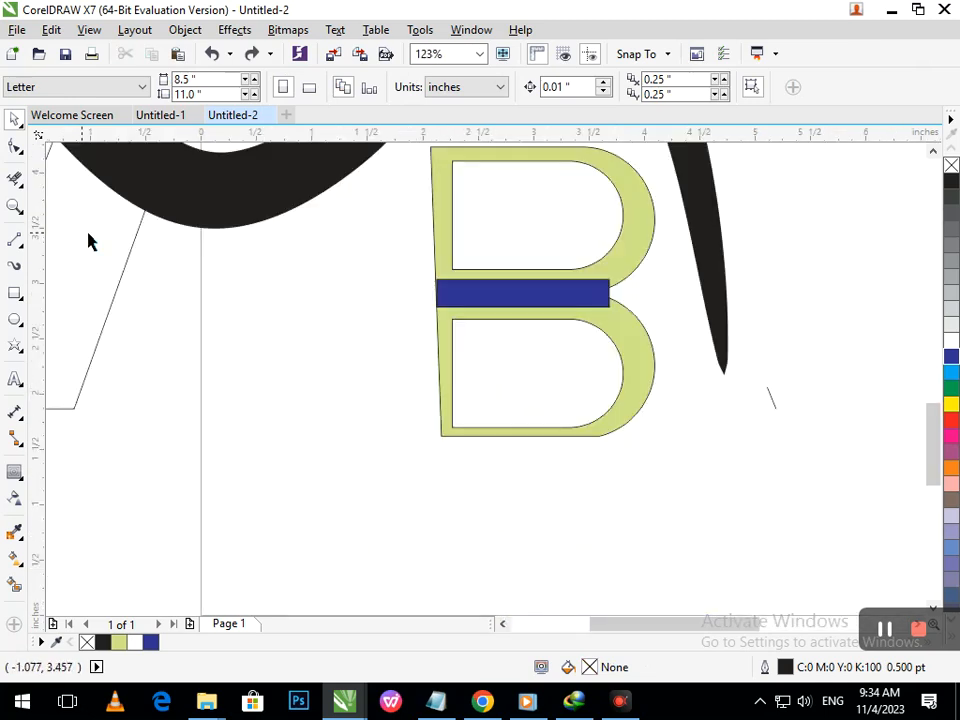
- Move the lower white counter's left-side nodes slightly right to line up with a vertical guide
{"action": "left_click", "coordinate": [15, 146]}
{"action": "left_click", "coordinate": [452, 424]}
{"action": "left_click", "coordinate": [452, 428]}
{"action": "left_click_drag", "start_coordinate": [454, 427], "coordinate": [455, 428]}
{"action": "left_click", "coordinate": [467, 546]}
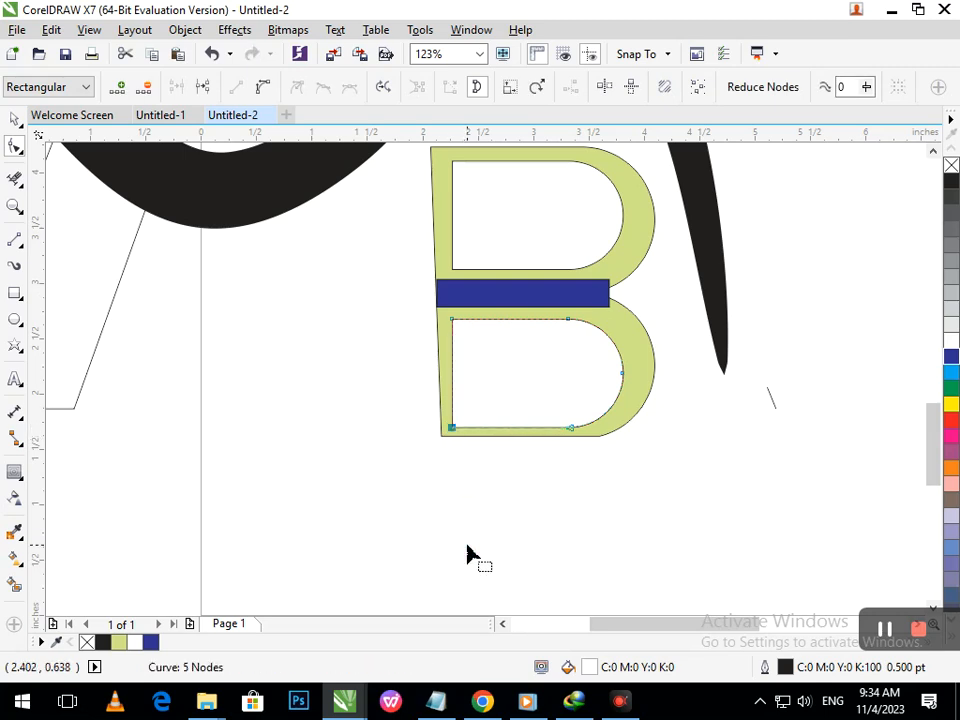
{"action": "key", "text": "Right"}
{"action": "key", "text": "Right"}
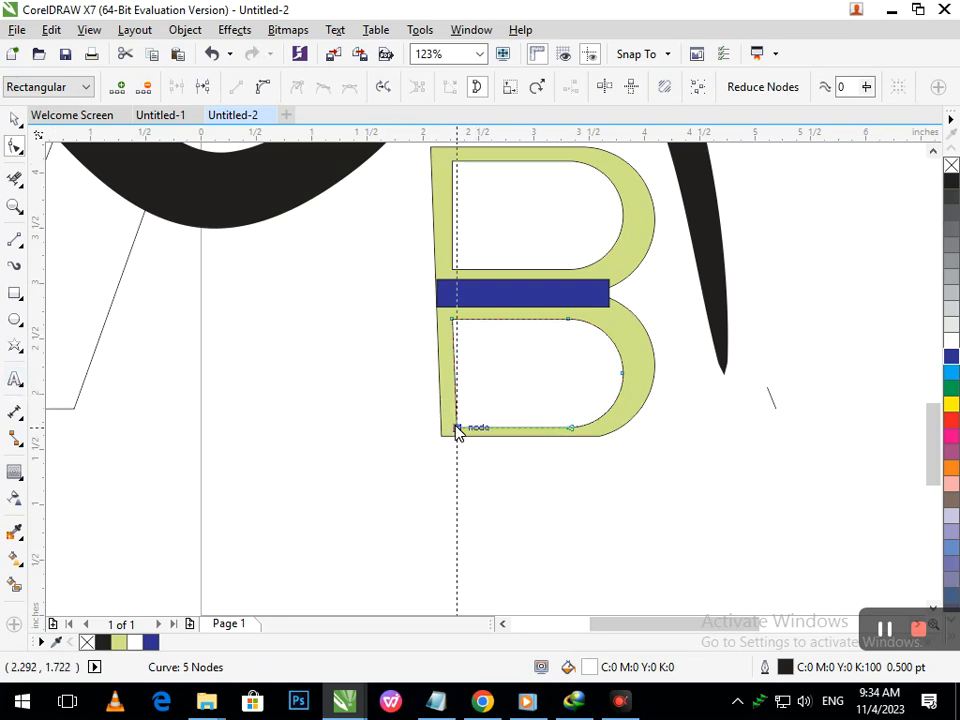
{"action": "left_click_drag", "start_coordinate": [457, 430], "coordinate": [463, 409]}
{"action": "left_click", "coordinate": [456, 330]}
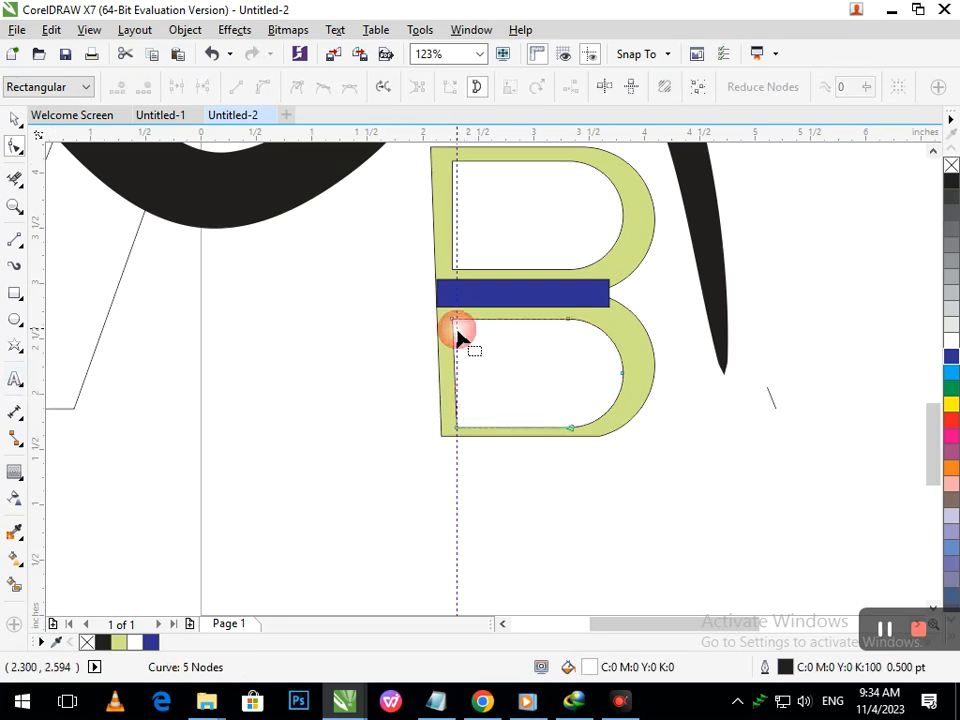
- Align the upper white counter's left-side nodes to the same vertical guide
{"action": "scroll", "coordinate": [458, 332], "scroll_direction": "up", "scroll_amount": 5}
{"action": "mouse_move", "coordinate": [476, 411]}
{"action": "left_mouse_down"}
{"action": "mouse_move", "coordinate": [507, 399]}
{"action": "mouse_move", "coordinate": [526, 449]}
{"action": "left_mouse_up"}
{"action": "key", "text": "F3"}
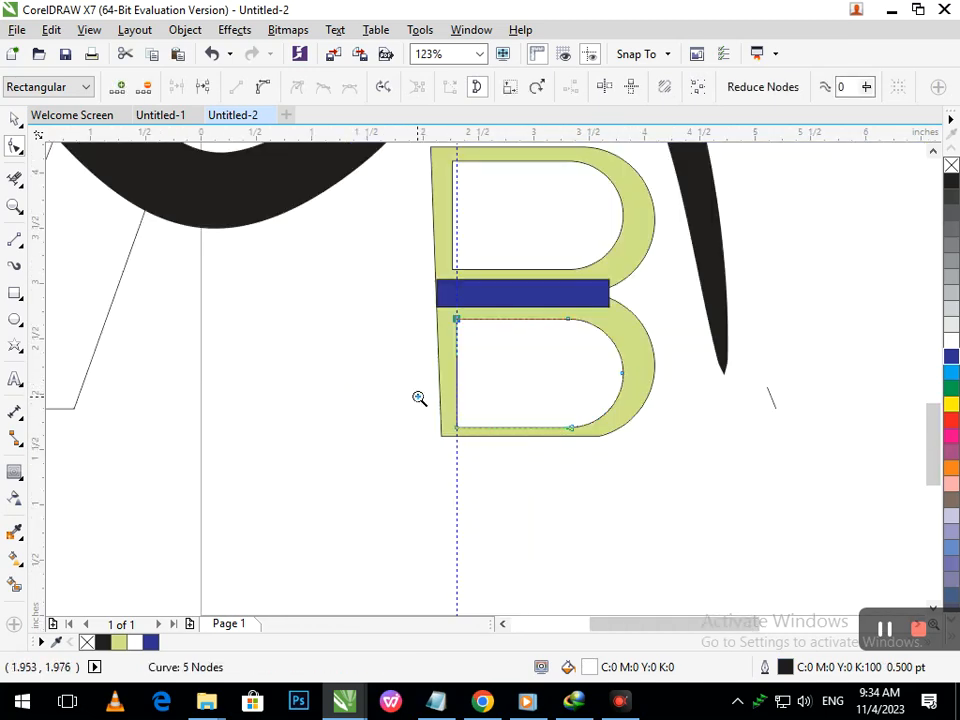
{"action": "left_click_drag", "start_coordinate": [418, 398], "coordinate": [507, 453]}
{"action": "key", "text": "F3"}
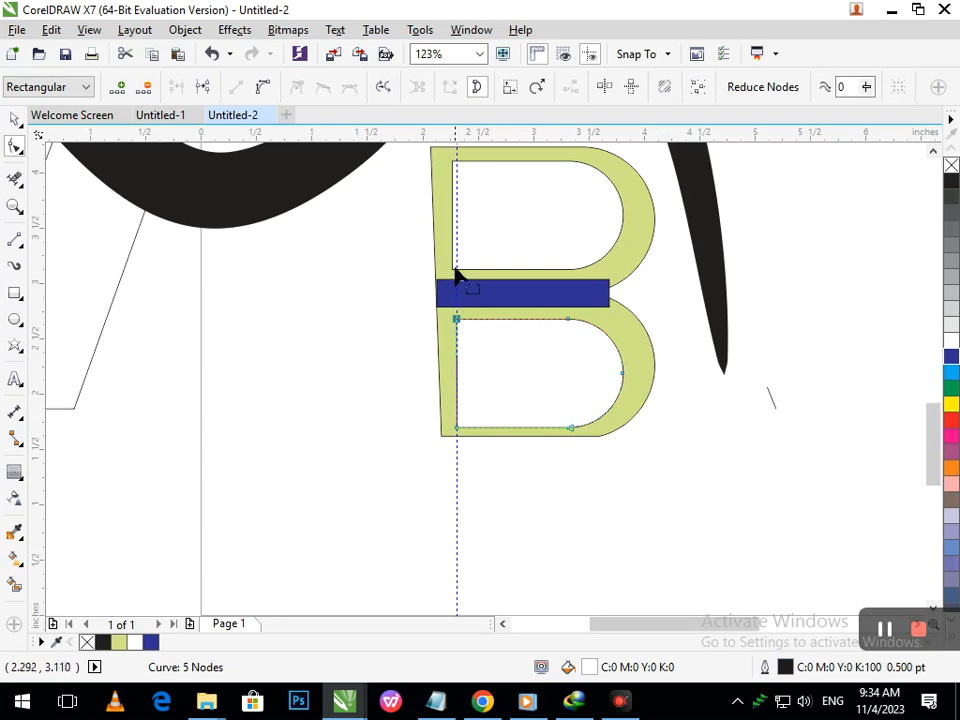
{"action": "mouse_move", "coordinate": [454, 272]}
{"action": "left_mouse_down"}
{"action": "mouse_move", "coordinate": [471, 273]}
{"action": "mouse_move", "coordinate": [458, 269]}
{"action": "left_mouse_up"}
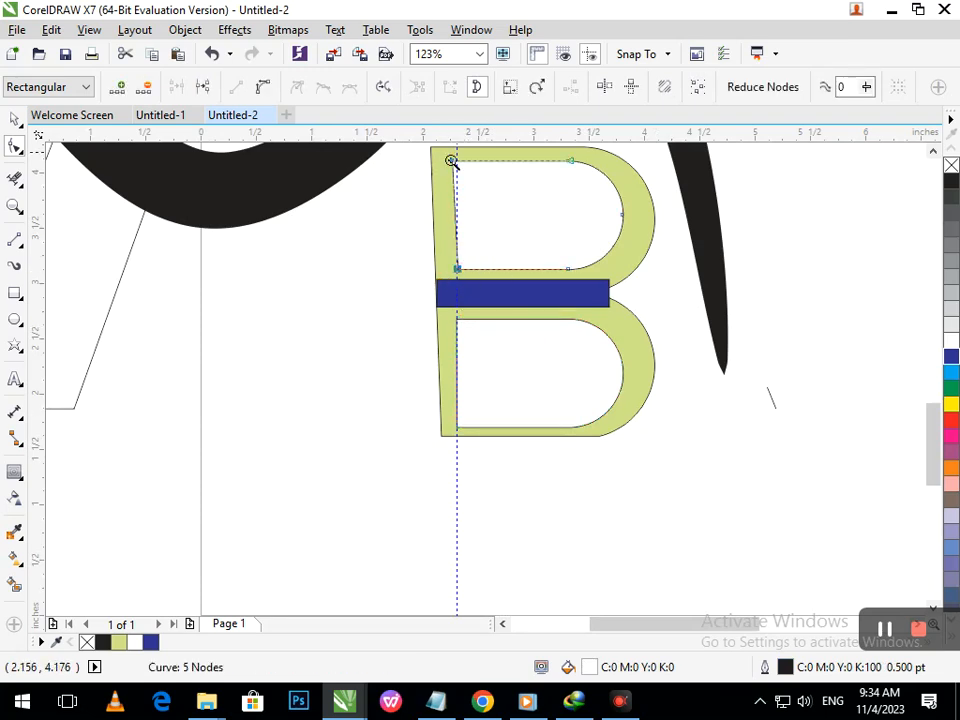
{"action": "left_click_drag", "start_coordinate": [438, 153], "coordinate": [465, 171]}
{"action": "left_click_drag", "start_coordinate": [468, 328], "coordinate": [540, 324]}
{"action": "right_click", "coordinate": [475, 297]}
{"action": "key", "text": "F2"}
{"action": "right_click", "coordinate": [493, 389]}
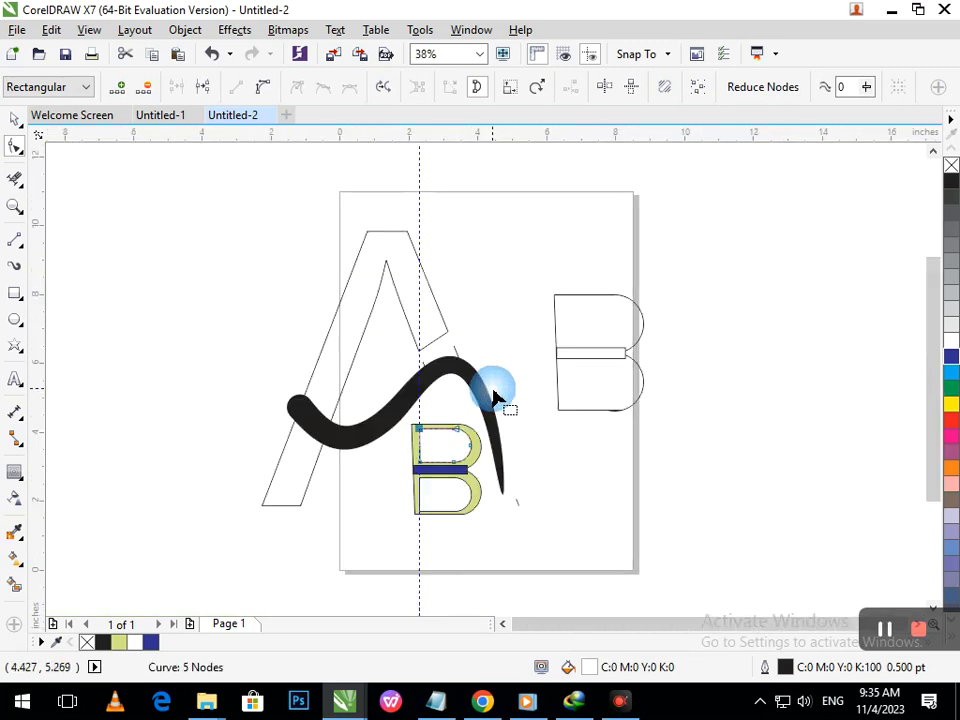
{"action": "key", "text": "F2"}
{"action": "left_click_drag", "start_coordinate": [354, 370], "coordinate": [486, 527]}
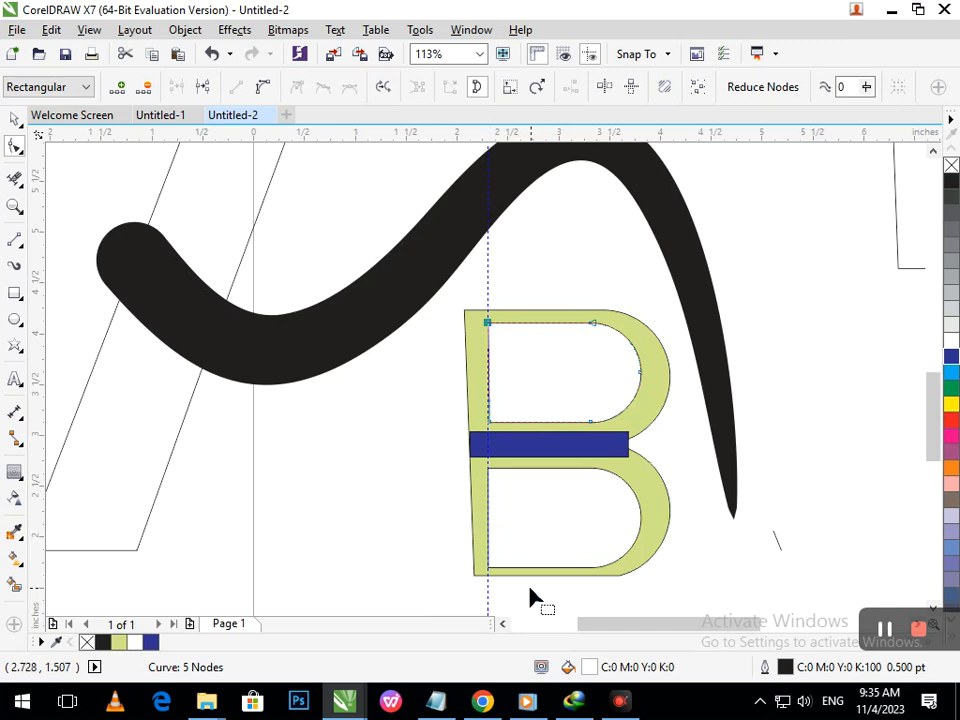
- Move the vertical guideline left onto the B's outer left edge
{"action": "left_click", "coordinate": [15, 119]}
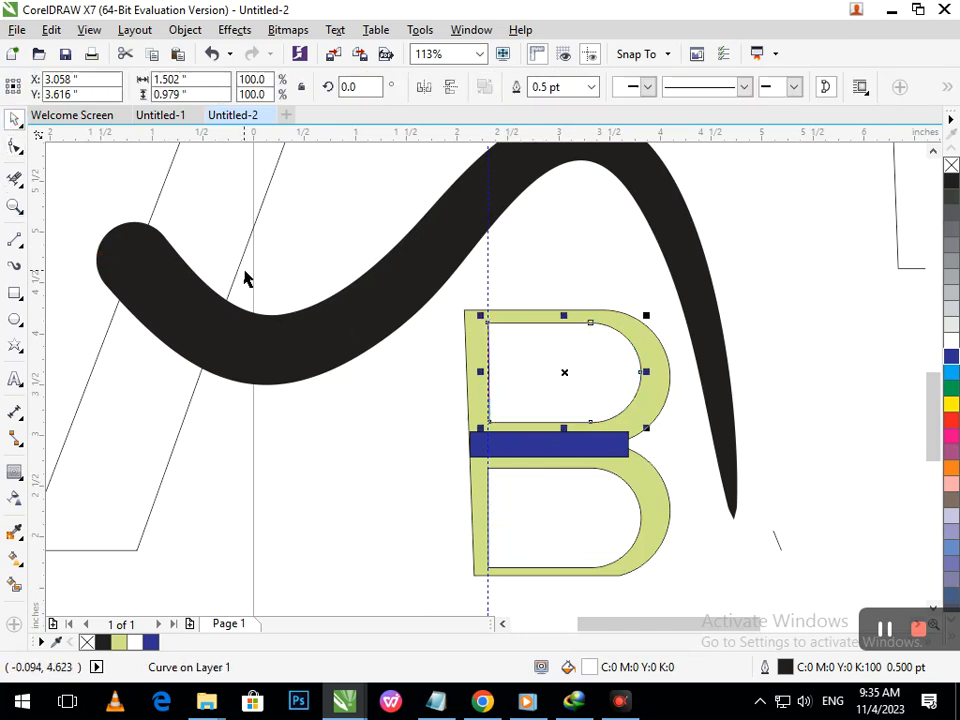
{"action": "left_click_drag", "start_coordinate": [489, 291], "coordinate": [465, 296]}
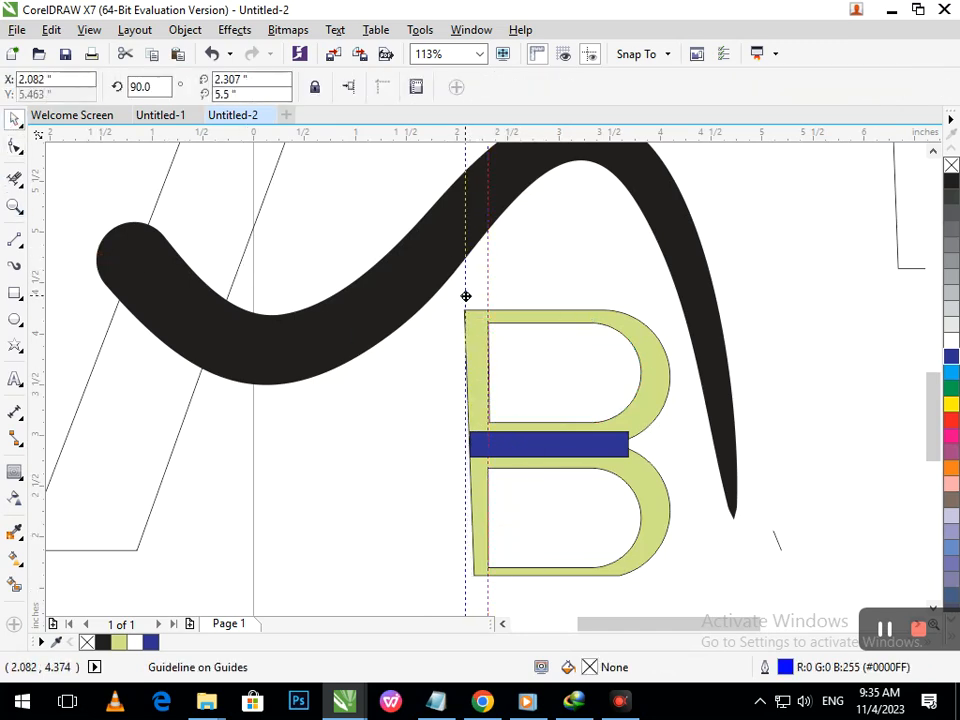
- Move the B outline's lower-left node onto the vertical guideline
{"action": "left_click", "coordinate": [15, 147]}
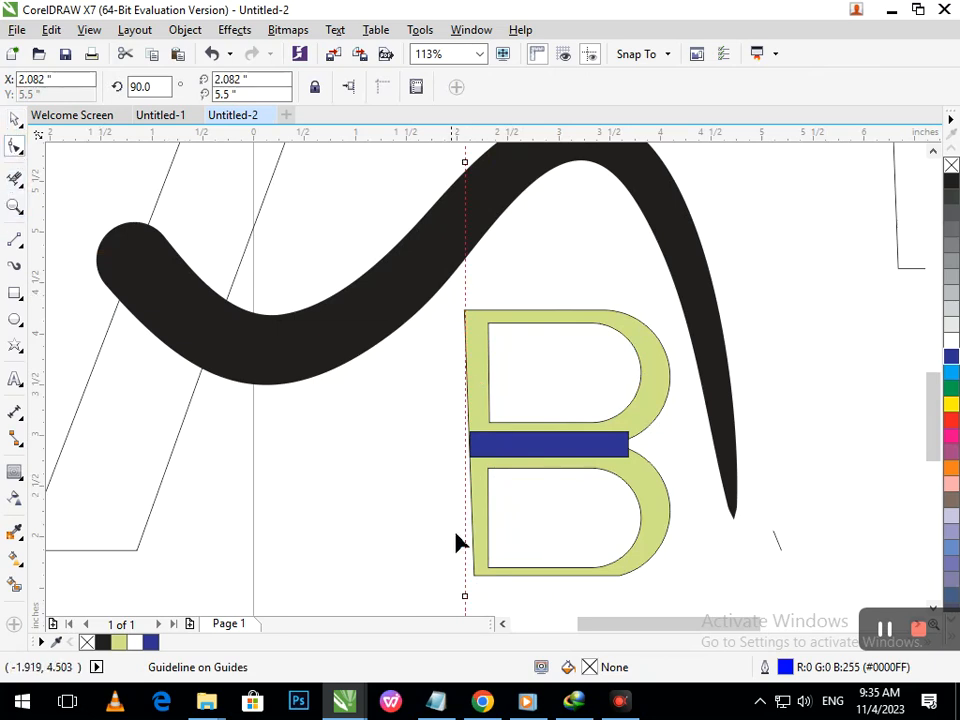
{"action": "left_click", "coordinate": [487, 575]}
{"action": "left_click_drag", "start_coordinate": [474, 581], "coordinate": [464, 580]}
{"action": "left_click_drag", "start_coordinate": [478, 488], "coordinate": [479, 489]}
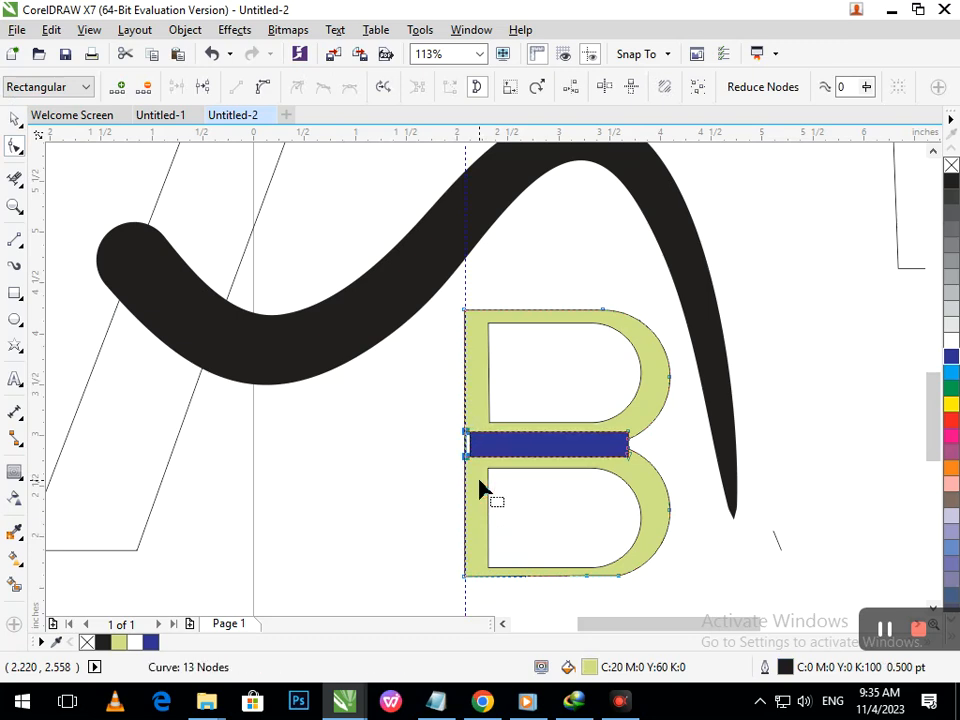
- Extend the blue crossbar's two left nodes out to the vertical guideline
{"action": "key", "text": "F2"}
{"action": "left_click_drag", "start_coordinate": [437, 399], "coordinate": [529, 495]}
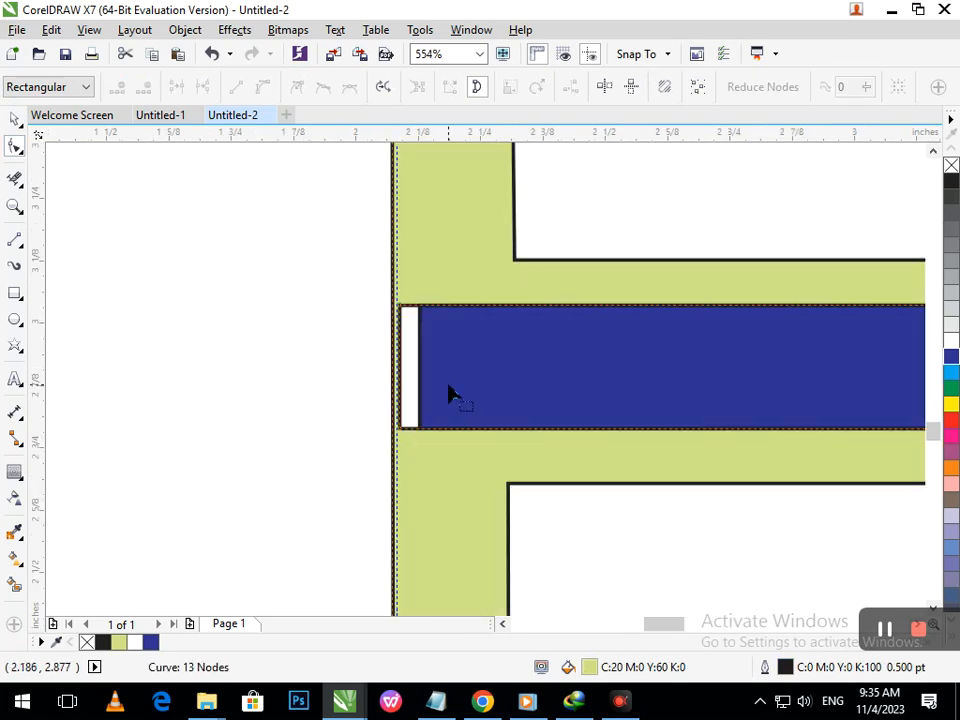
{"action": "left_click", "coordinate": [448, 386]}
{"action": "left_click_drag", "start_coordinate": [420, 432], "coordinate": [393, 430]}
{"action": "left_click", "coordinate": [421, 312]}
{"action": "left_click_drag", "start_coordinate": [421, 312], "coordinate": [392, 305]}
{"action": "key", "text": "F3"}
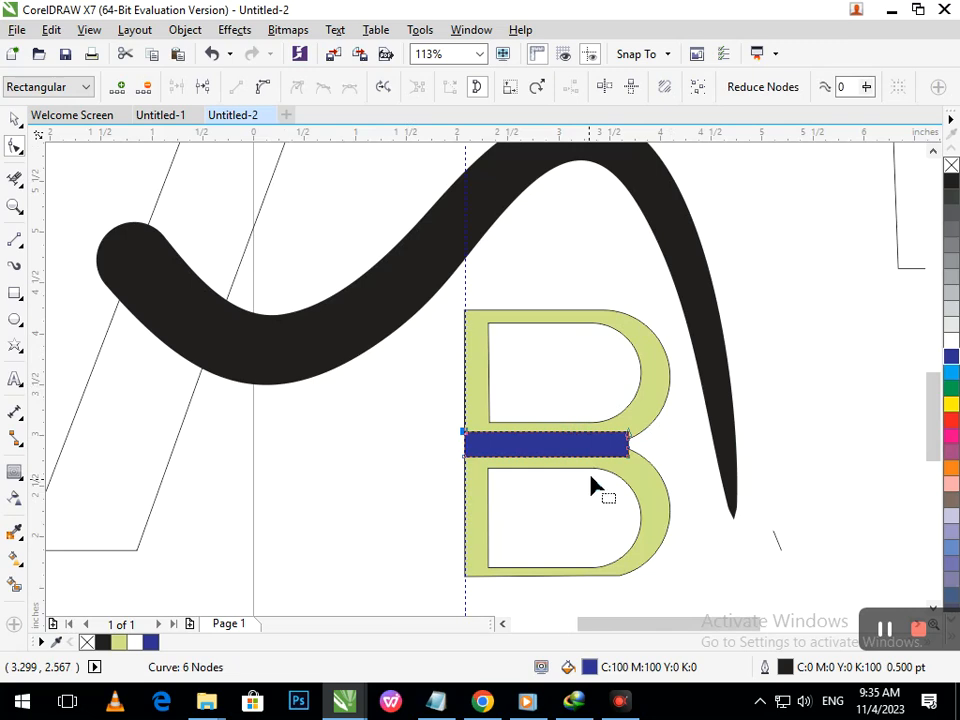
- Zoom out to the whole page and delete the vertical guideline
{"action": "left_click", "coordinate": [14, 119]}
{"action": "left_click", "coordinate": [410, 503]}
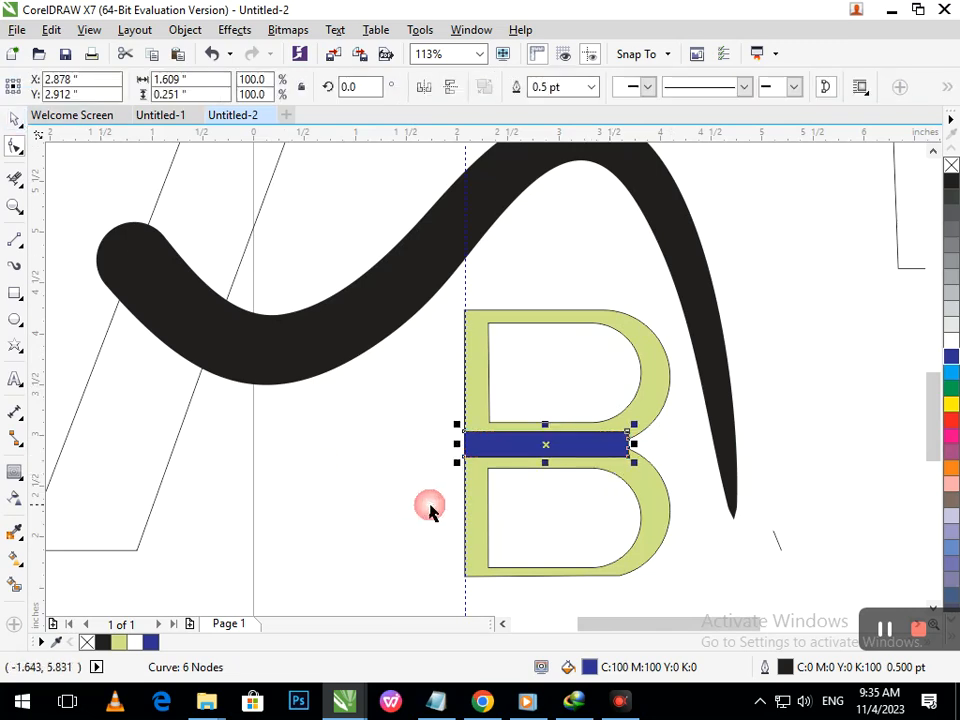
{"action": "key", "text": "F3"}
{"action": "left_click", "coordinate": [411, 550]}
{"action": "key", "text": "Delete"}
{"action": "left_click_drag", "start_coordinate": [497, 545], "coordinate": [390, 415]}
{"action": "left_click", "coordinate": [559, 540]}
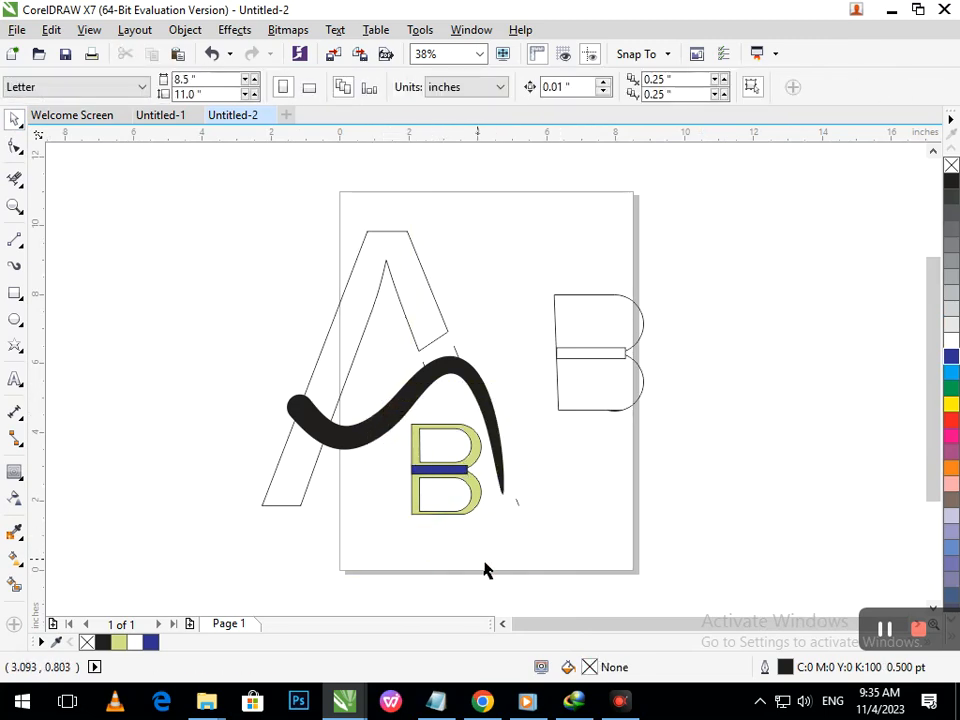
{"action": "left_click", "coordinate": [455, 351]}
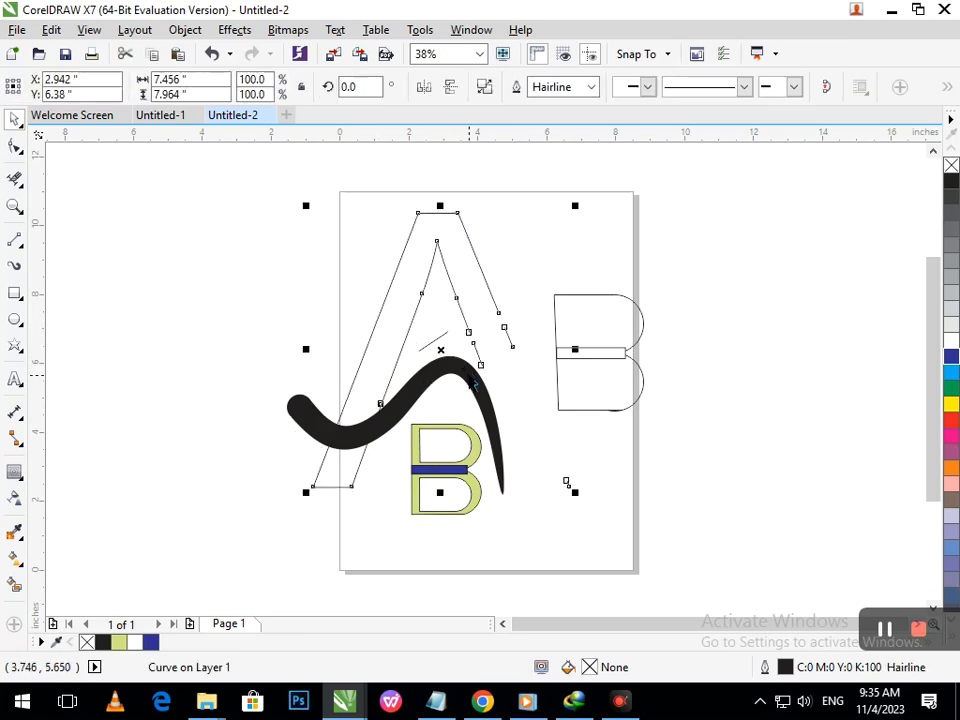
{"action": "key", "text": "ctrl+z"}
{"action": "left_click", "coordinate": [570, 425]}
- Smart Fill the A's upper and lower parts on either side of the stroke and color both green
{"action": "left_click", "coordinate": [15, 586]}
{"action": "left_click", "coordinate": [285, 454]}
{"action": "left_click", "coordinate": [331, 381]}
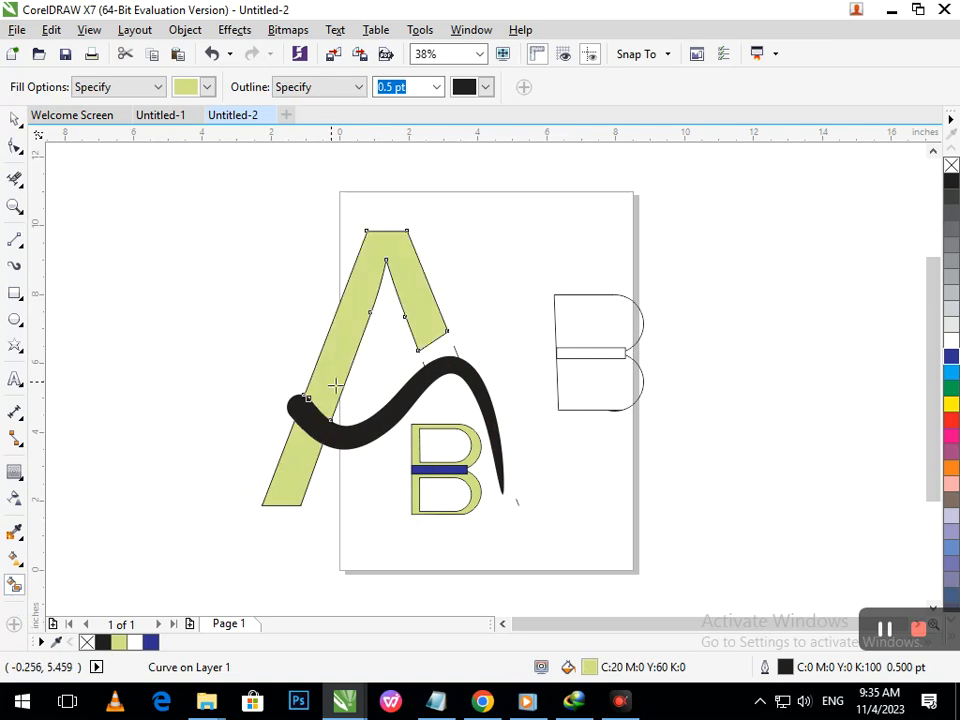
{"action": "left_click", "coordinate": [951, 389]}
{"action": "left_click", "coordinate": [302, 468]}
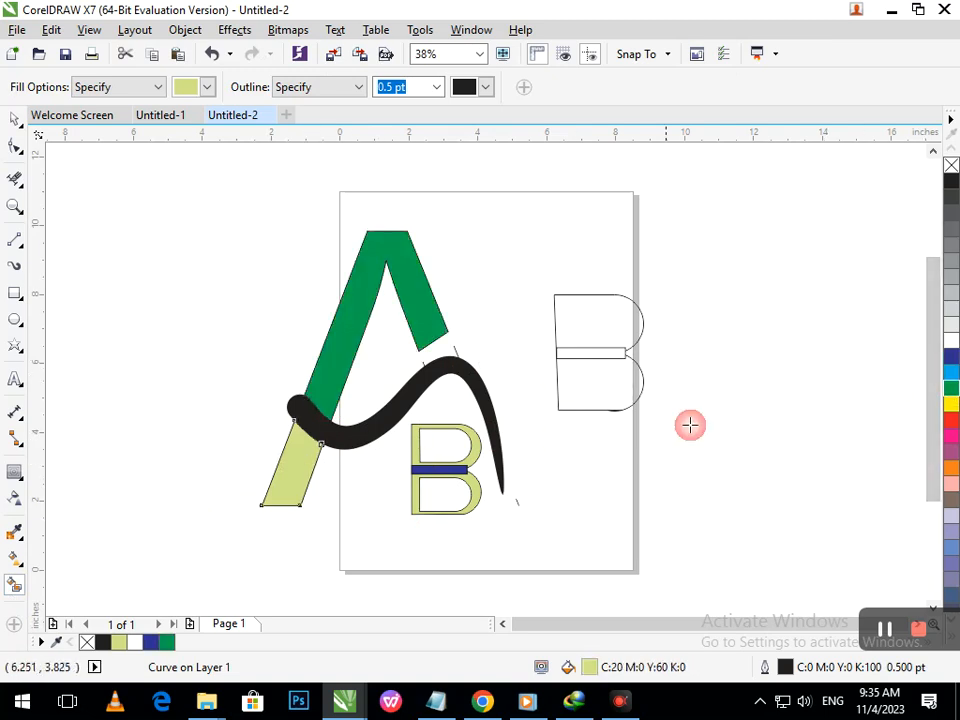
{"action": "left_click", "coordinate": [951, 389]}
{"action": "left_click", "coordinate": [15, 118]}
{"action": "left_click_drag", "start_coordinate": [368, 450], "coordinate": [271, 438]}
{"action": "key", "text": "ctrl+z"}
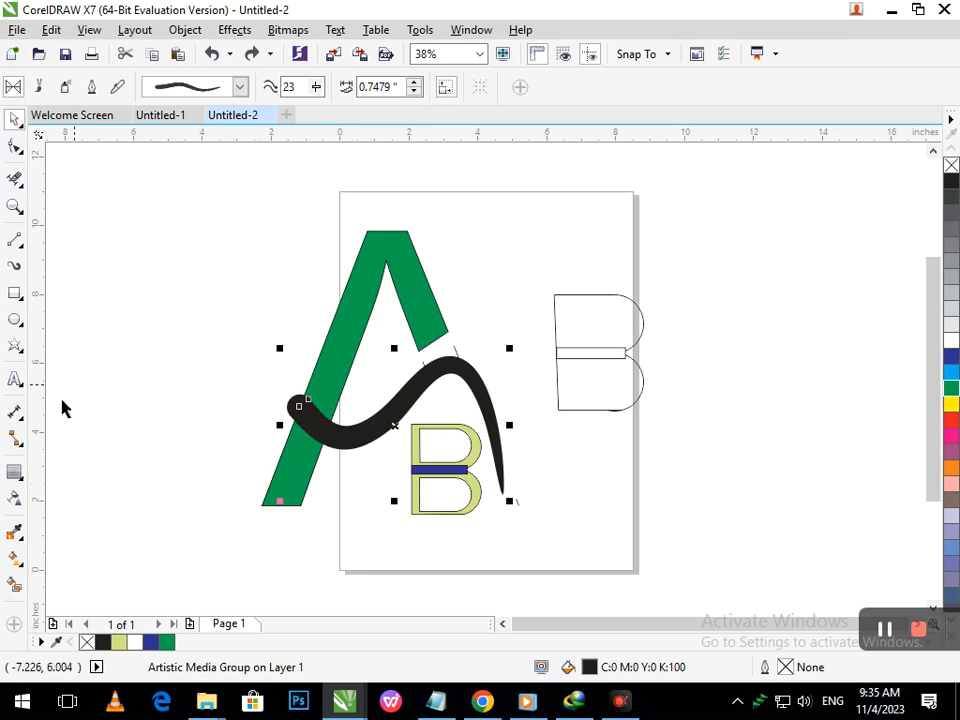
{"action": "left_click", "coordinate": [15, 471]}
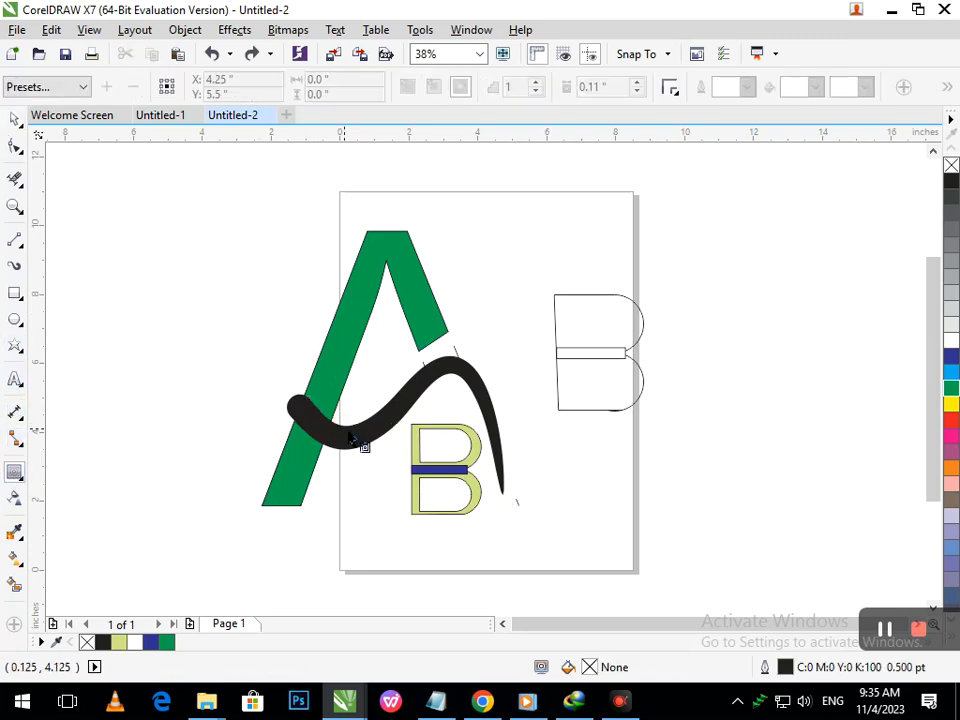
{"action": "left_click_drag", "start_coordinate": [340, 445], "coordinate": [276, 428]}
{"action": "left_click", "coordinate": [333, 494]}
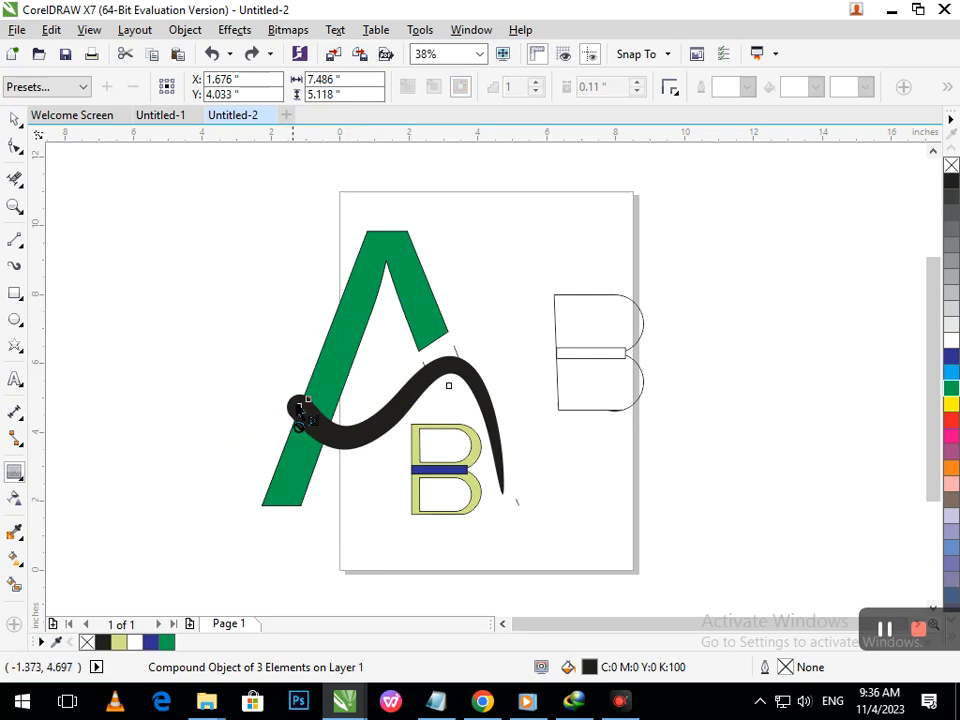
- Move the black brush stroke off the page to the right
{"action": "left_click", "coordinate": [15, 119]}
{"action": "left_click", "coordinate": [349, 454]}
{"action": "left_click_drag", "start_coordinate": [349, 447], "coordinate": [722, 320]}
{"action": "left_click", "coordinate": [951, 403]}
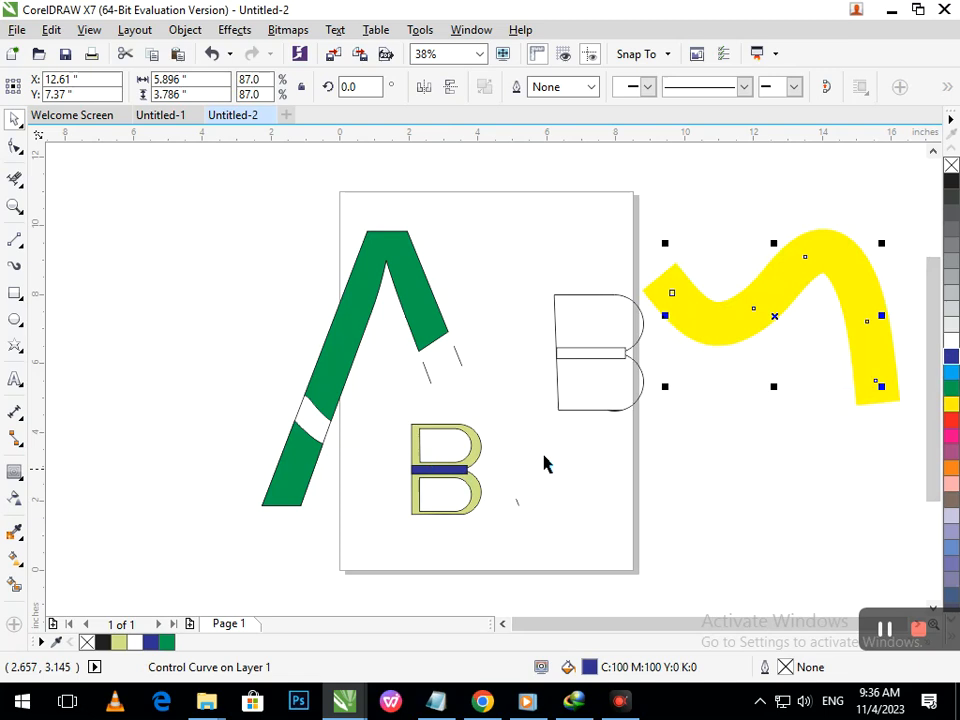
{"action": "key", "text": "ctrl+z"}
- Smart Fill inside the black brush stroke to create a lime copy of its shape
{"action": "left_click", "coordinate": [724, 317]}
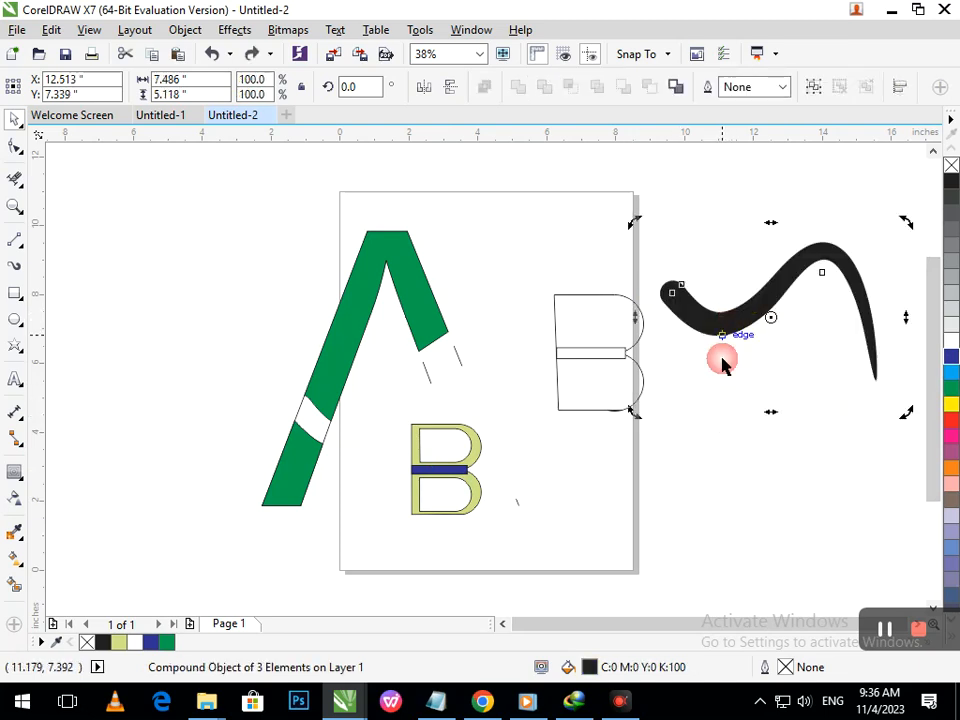
{"action": "left_click", "coordinate": [726, 341]}
{"action": "left_click", "coordinate": [15, 585]}
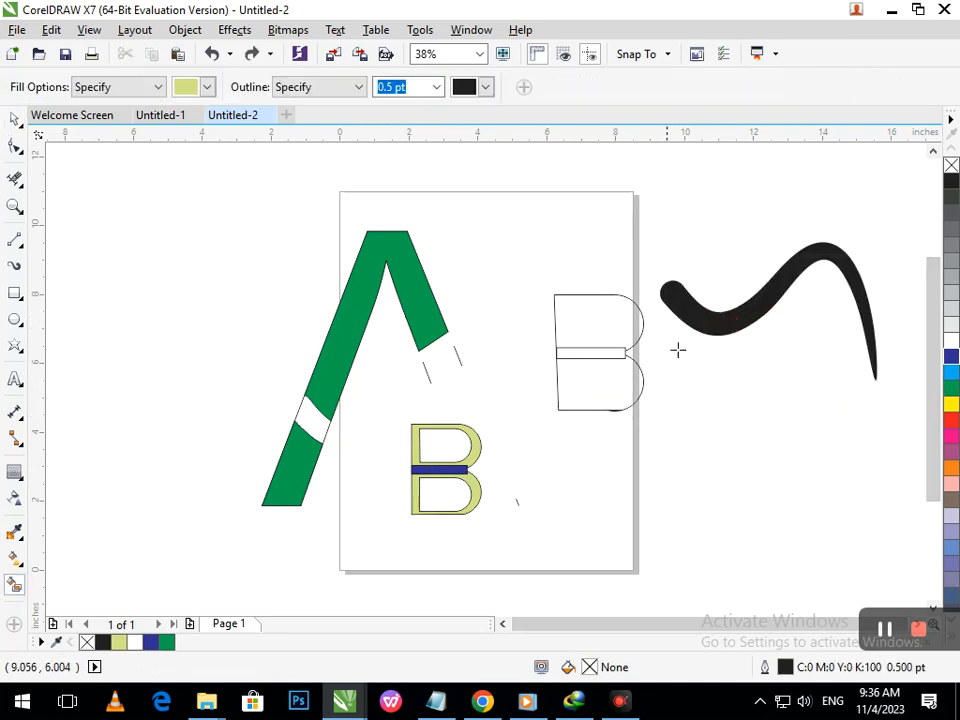
{"action": "left_click", "coordinate": [706, 323]}
{"action": "left_click", "coordinate": [15, 119]}
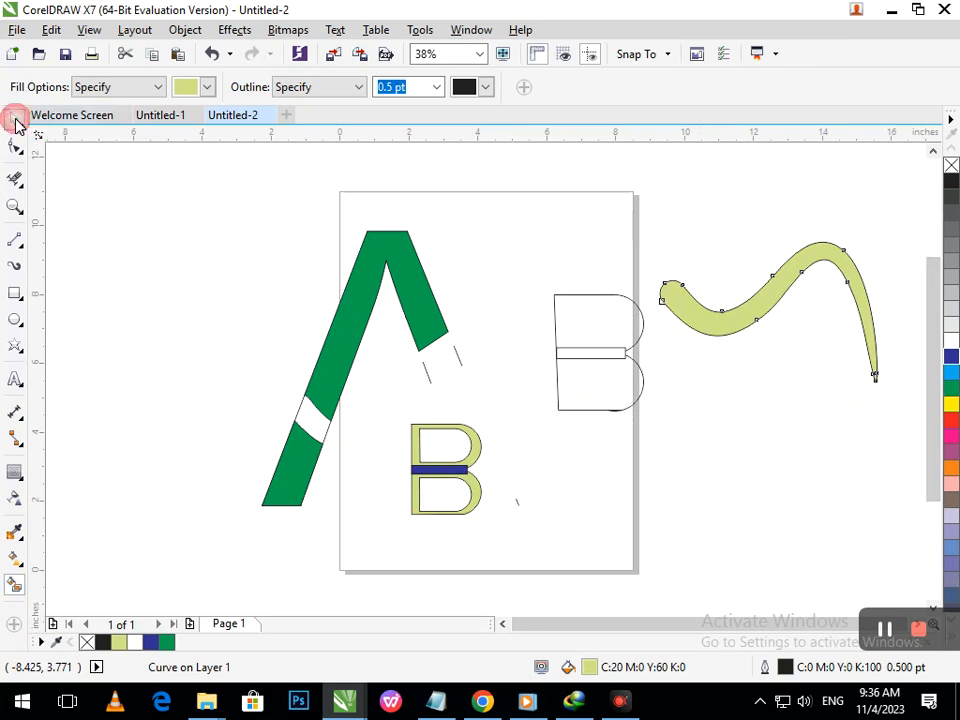
{"action": "left_click", "coordinate": [595, 298]}
- Move the lime stroke shape back onto the A and nudge it into the original stroke's position
{"action": "left_click_drag", "start_coordinate": [666, 306], "coordinate": [297, 406]}
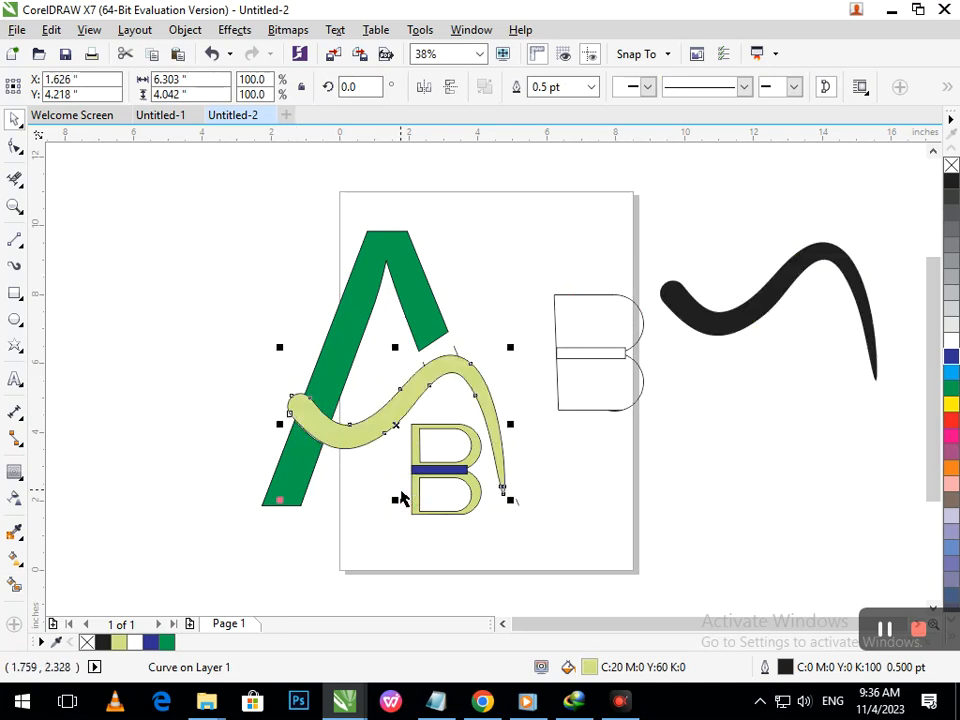
{"action": "key", "text": "Down"}
{"action": "key", "text": "Down"}
{"action": "key", "text": "Down"}
{"action": "key", "text": "Left"}
{"action": "key", "text": "Left"}
{"action": "key", "text": "Left"}
{"action": "key", "text": "Left"}
{"action": "key", "text": "Left"}
{"action": "key", "text": "Left"}
{"action": "key", "text": "Left"}
{"action": "key", "text": "Left"}
{"action": "key", "text": "Left"}
{"action": "key", "text": "Left"}
{"action": "key", "text": "Left"}
{"action": "key", "text": "Left"}
{"action": "key", "text": "Left"}
{"action": "key", "text": "Left"}
{"action": "key", "text": "Left"}
{"action": "key", "text": "Left"}
{"action": "key", "text": "Left"}
{"action": "key", "text": "Left"}
{"action": "key", "text": "Left"}
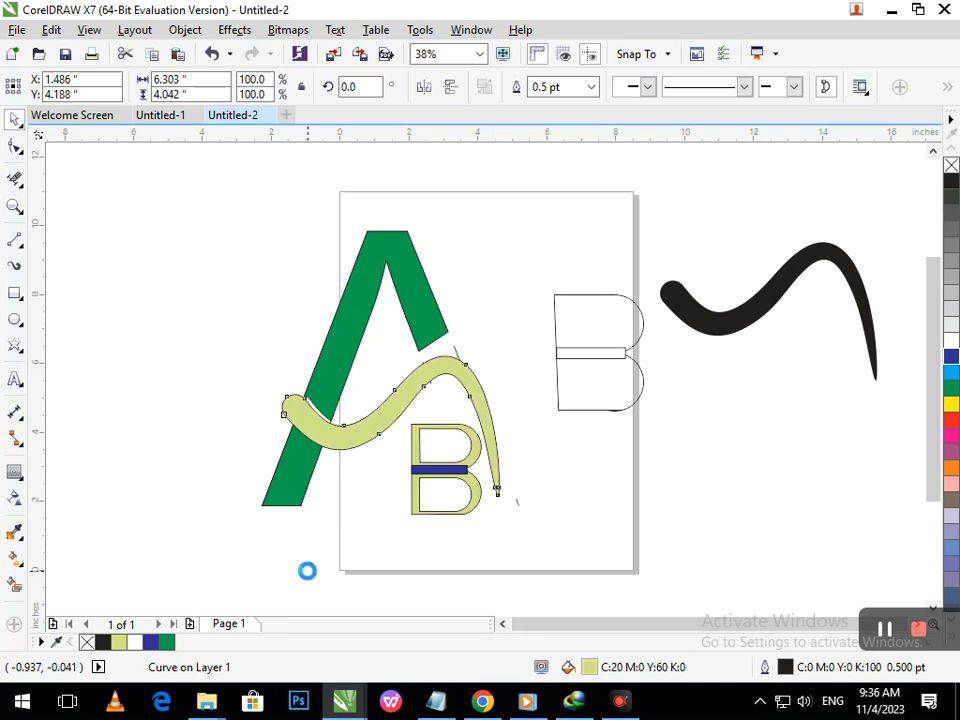
{"action": "key", "text": "Up"}
{"action": "key", "text": "Up"}
{"action": "key", "text": "Up"}
{"action": "key", "text": "Up"}
{"action": "key", "text": "Up"}
{"action": "key", "text": "Up"}
{"action": "key", "text": "Up"}
{"action": "key", "text": "Up"}
{"action": "key", "text": "Up"}
{"action": "key", "text": "Up"}
{"action": "key", "text": "Up"}
{"action": "key", "text": "Up"}
{"action": "key", "text": "Up"}
{"action": "key", "text": "Up"}
{"action": "key", "text": "Up"}
{"action": "key", "text": "Right"}
{"action": "key", "text": "Down"}
{"action": "key", "text": "Right"}
{"action": "key", "text": "Right"}
{"action": "key", "text": "Right"}
{"action": "key", "text": "Right"}
{"action": "key", "text": "Right"}
{"action": "key", "text": "Right"}
{"action": "key", "text": "Right"}
{"action": "key", "text": "Right"}
{"action": "key", "text": "Right"}
{"action": "key", "text": "Right"}
{"action": "key", "text": "Right"}
{"action": "key", "text": "Right"}
{"action": "key", "text": "Right"}
{"action": "key", "text": "Down"}
{"action": "key", "text": "Down"}
{"action": "key", "text": "Down"}
{"action": "key", "text": "Down"}
{"action": "key", "text": "Down"}
{"action": "key", "text": "Down"}
{"action": "key", "text": "Down"}
{"action": "key", "text": "Down"}
{"action": "key", "text": "Down"}
{"action": "key", "text": "Down"}
{"action": "key", "text": "Down"}
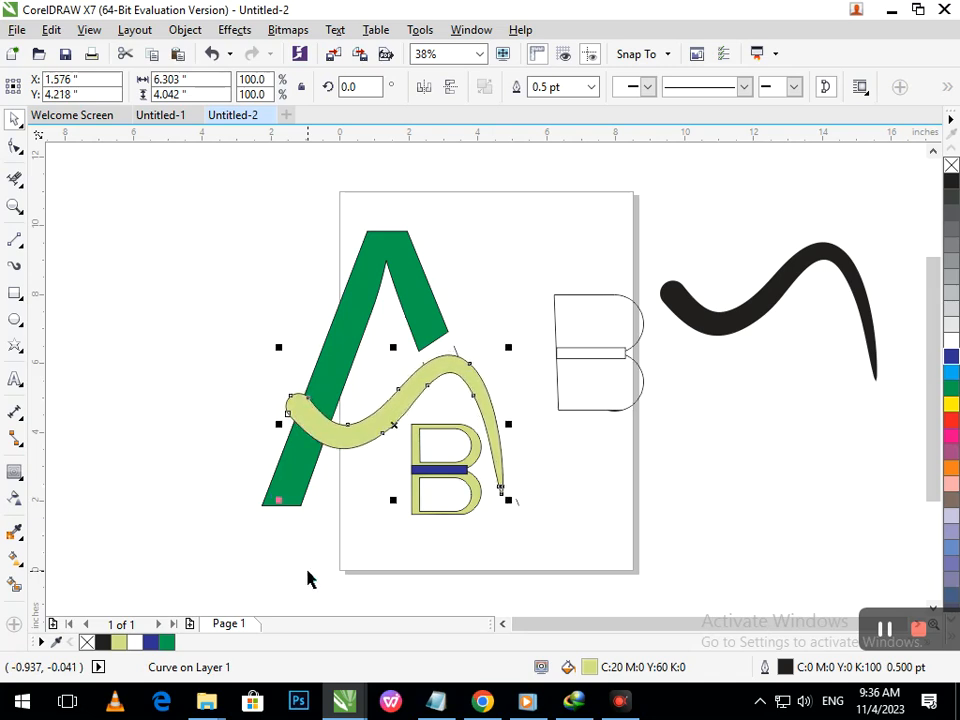
- Add a one-step outside contour of about 0.205 inch to the lime stroke, then break the contour group apart
{"action": "left_click", "coordinate": [574, 501]}
{"action": "left_click", "coordinate": [375, 435]}
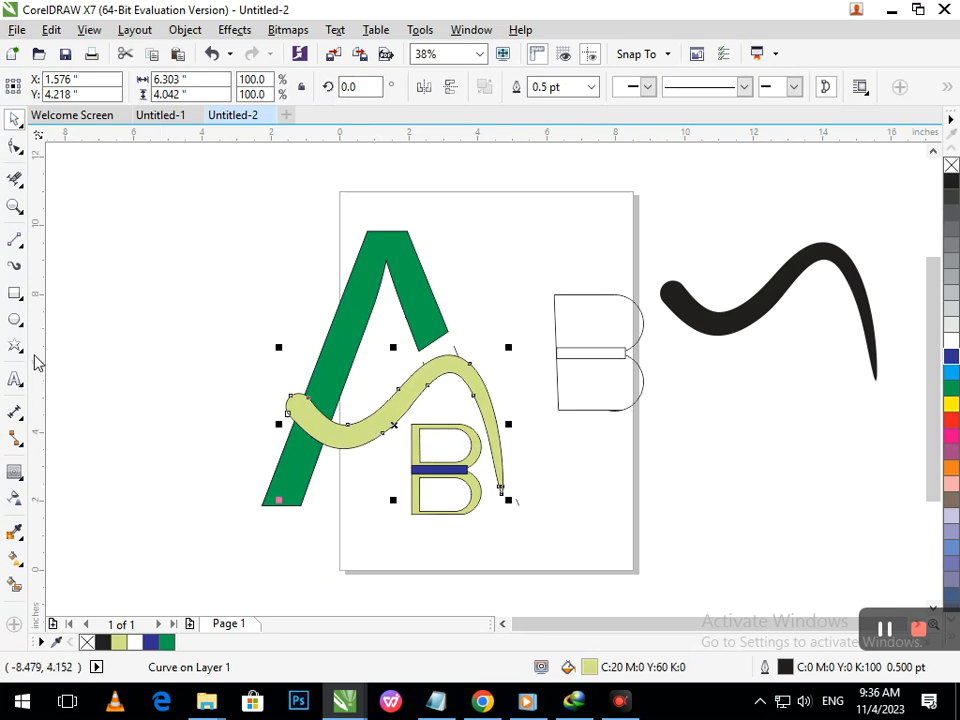
{"action": "left_click", "coordinate": [14, 472]}
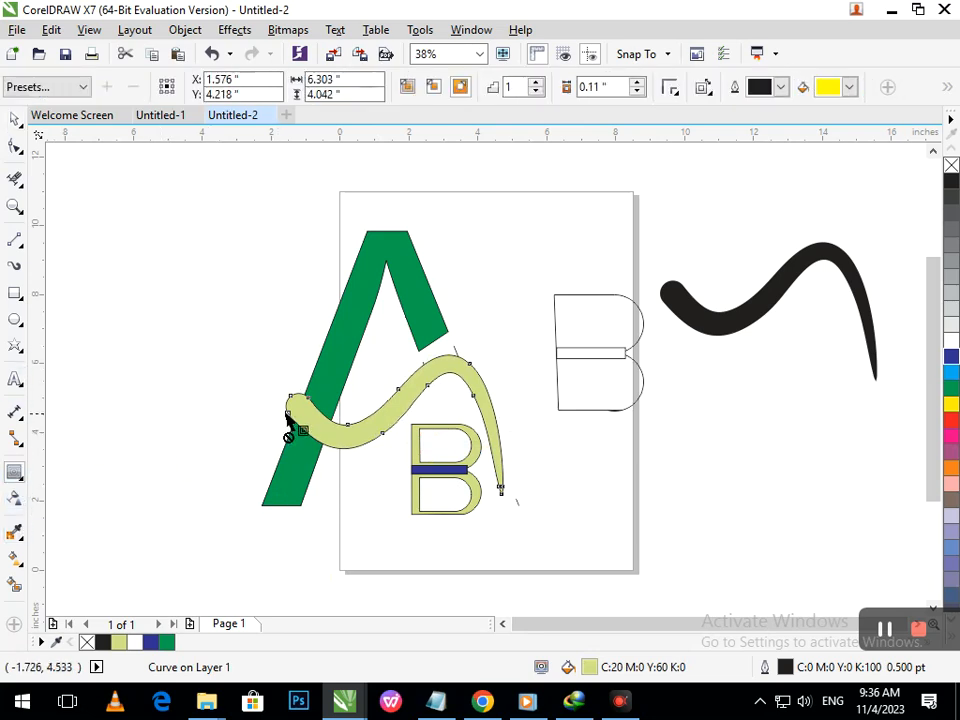
{"action": "left_click_drag", "start_coordinate": [286, 420], "coordinate": [278, 419]}
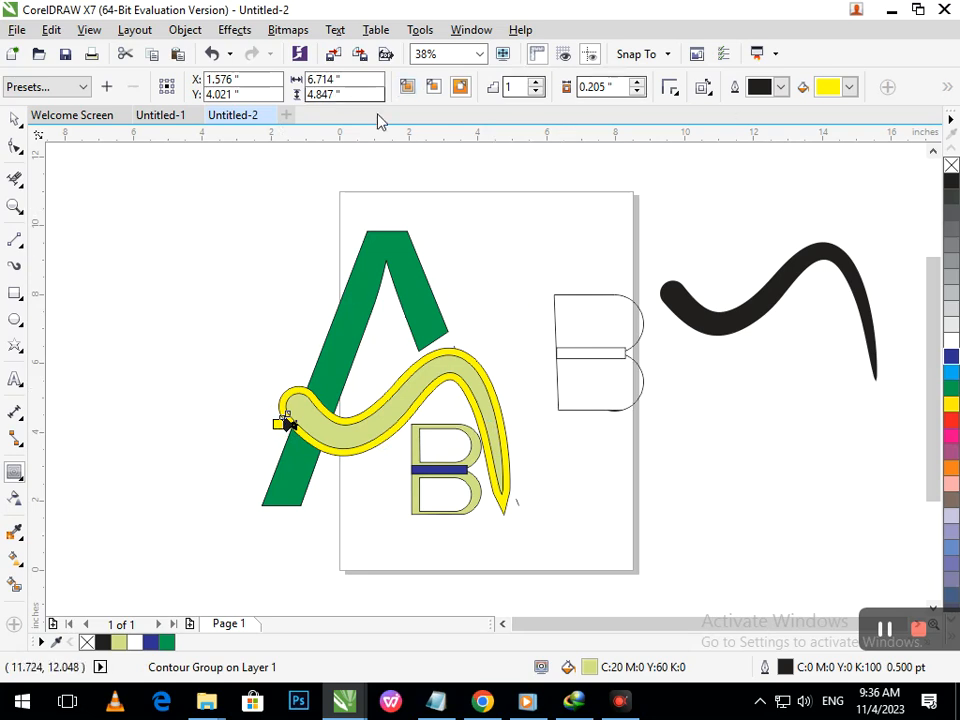
{"action": "key", "text": "ctrl+k"}
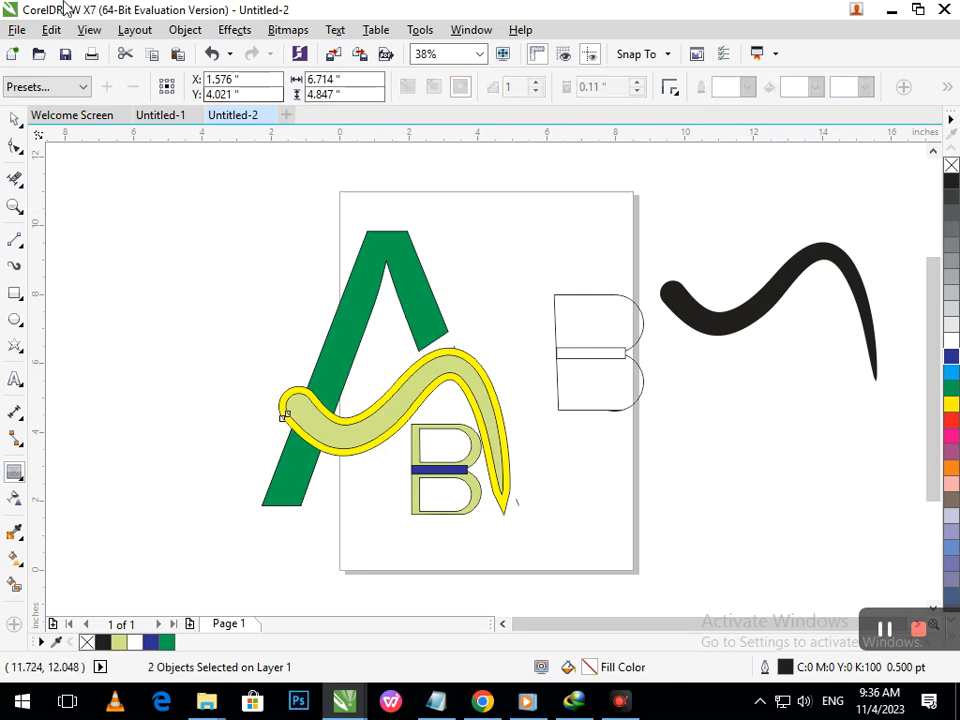
- Trim the A's upper green part with the yellow contour shape
{"action": "left_click", "coordinate": [14, 119]}
{"action": "left_click", "coordinate": [51, 222]}
{"action": "left_click_drag", "start_coordinate": [338, 453], "coordinate": [311, 484]}
{"action": "key", "text": "ctrl+z"}
{"action": "left_click", "coordinate": [343, 331], "text": "shift"}
{"action": "left_click", "coordinate": [546, 94]}
{"action": "left_click", "coordinate": [326, 521]}
- Trim the A's lower green part with the yellow contour shape, then delete the contour
{"action": "left_click", "coordinate": [347, 454]}
{"action": "left_click_drag", "start_coordinate": [347, 454], "coordinate": [584, 494]}
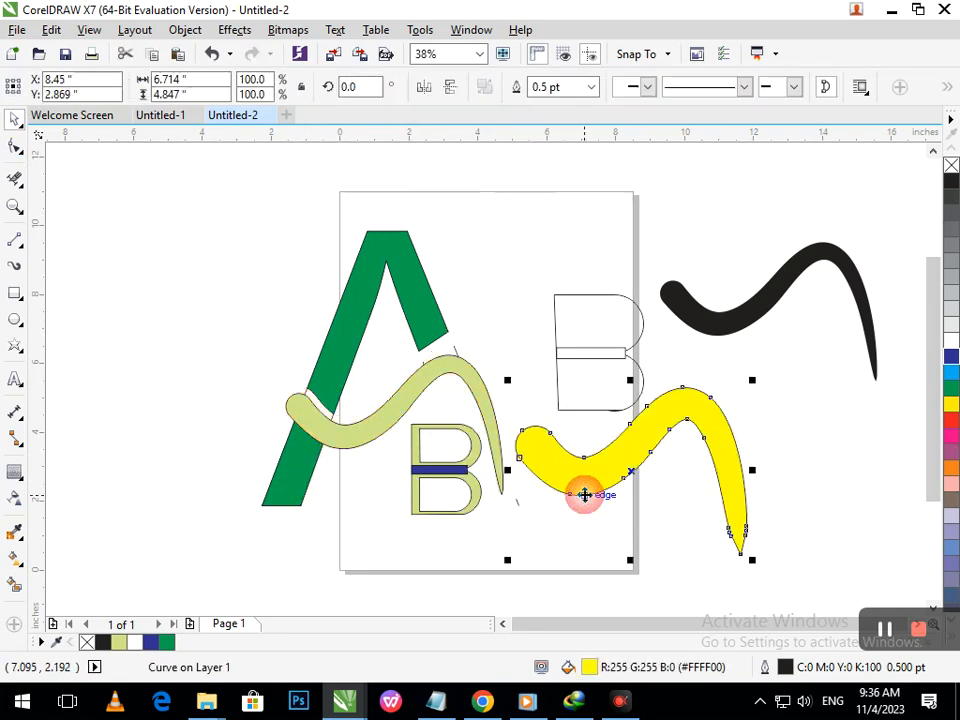
{"action": "key", "text": "ctrl+z"}
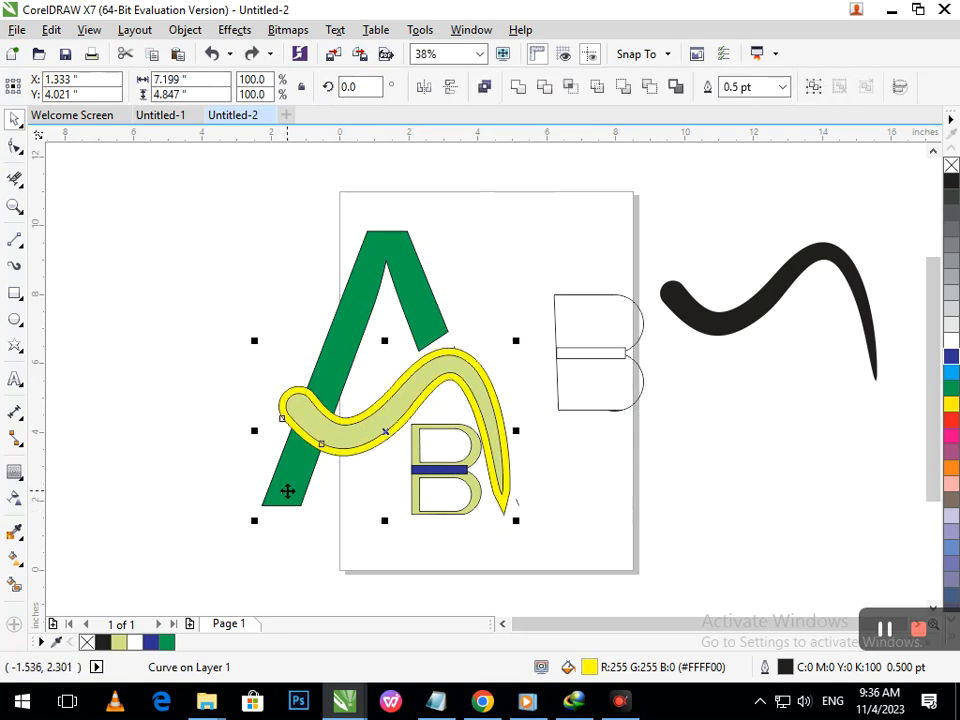
{"action": "left_click", "coordinate": [287, 491], "text": "shift"}
{"action": "left_click", "coordinate": [551, 94]}
{"action": "left_click", "coordinate": [577, 199]}
{"action": "left_click", "coordinate": [352, 456]}
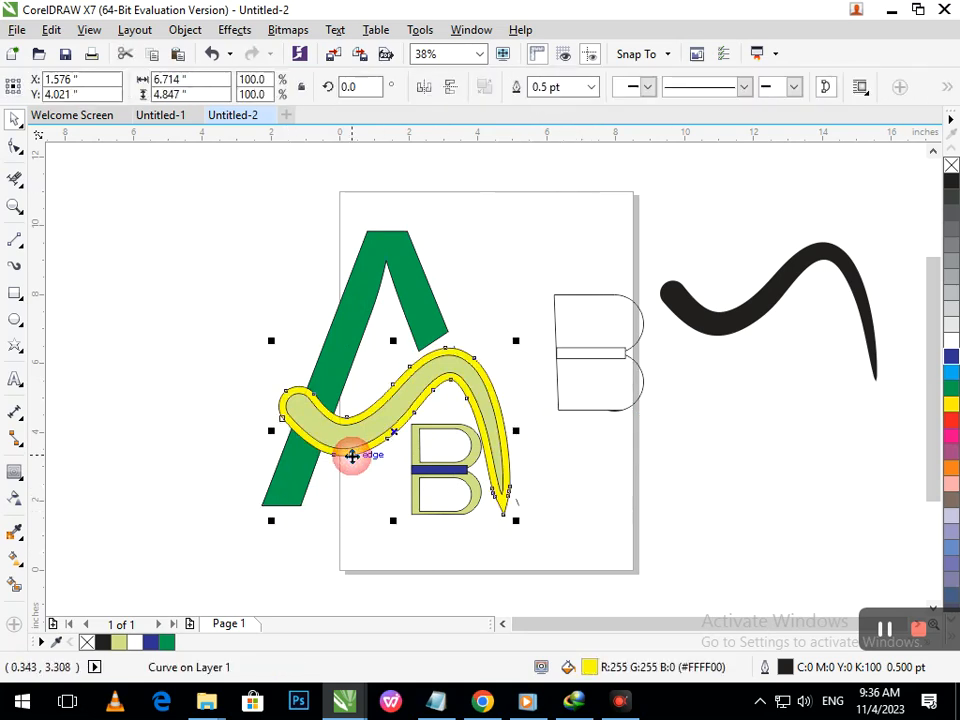
{"action": "key", "text": "Delete"}
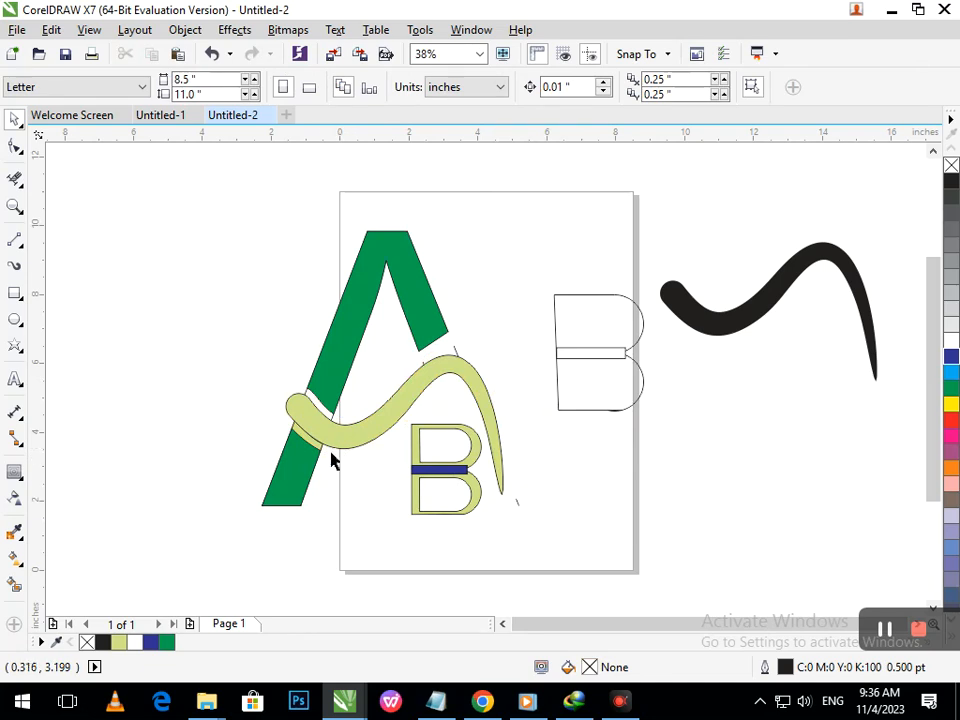
- Delete the leftover outline fragments around the stroke's upper end
{"action": "left_click_drag", "start_coordinate": [318, 453], "coordinate": [361, 481]}
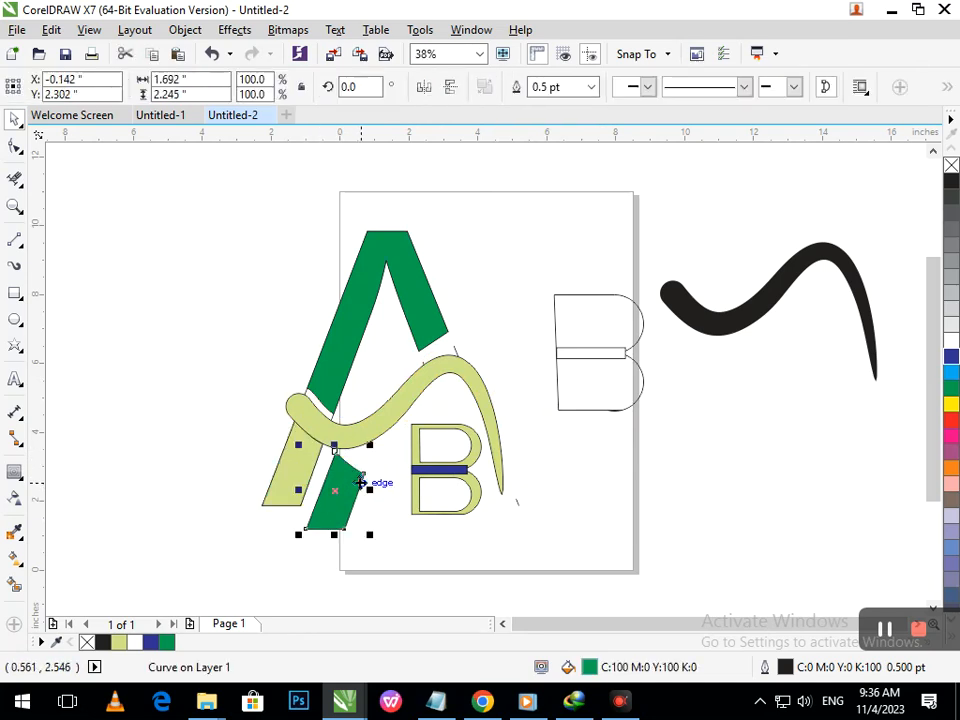
{"action": "key", "text": "ctrl+z"}
{"action": "left_click", "coordinate": [328, 469]}
{"action": "key", "text": "F2"}
{"action": "left_click_drag", "start_coordinate": [293, 405], "coordinate": [354, 477]}
{"action": "left_click_drag", "start_coordinate": [418, 400], "coordinate": [527, 472]}
{"action": "key", "text": "Delete"}
{"action": "left_click", "coordinate": [474, 440]}
{"action": "key", "text": "Delete"}
{"action": "right_click", "coordinate": [429, 400]}
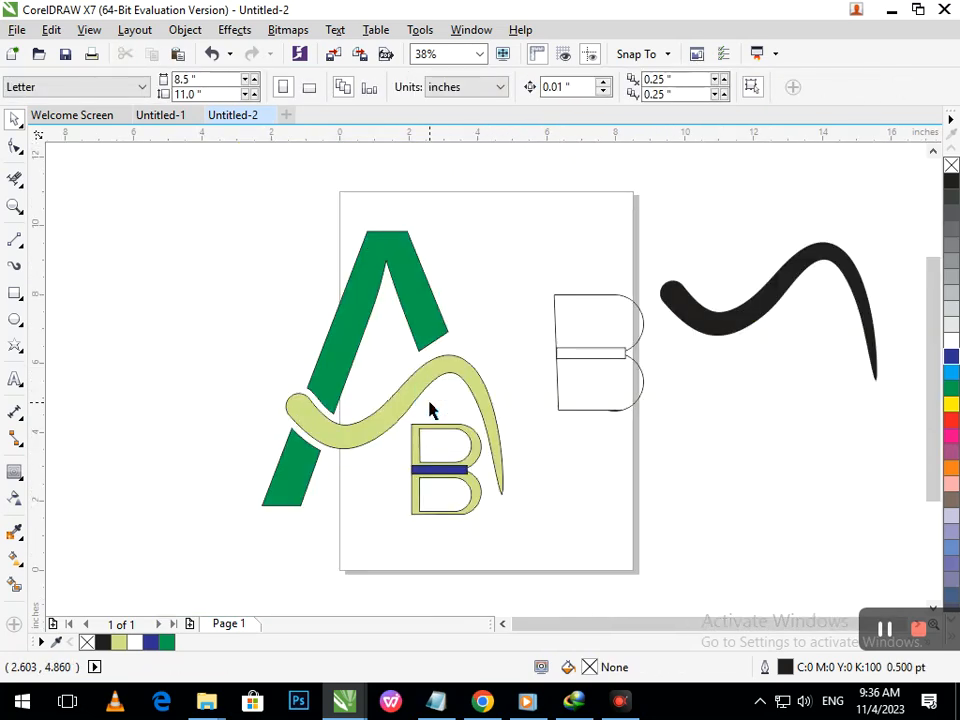
- Fill the B's crossbar black
{"action": "left_click", "coordinate": [450, 472]}
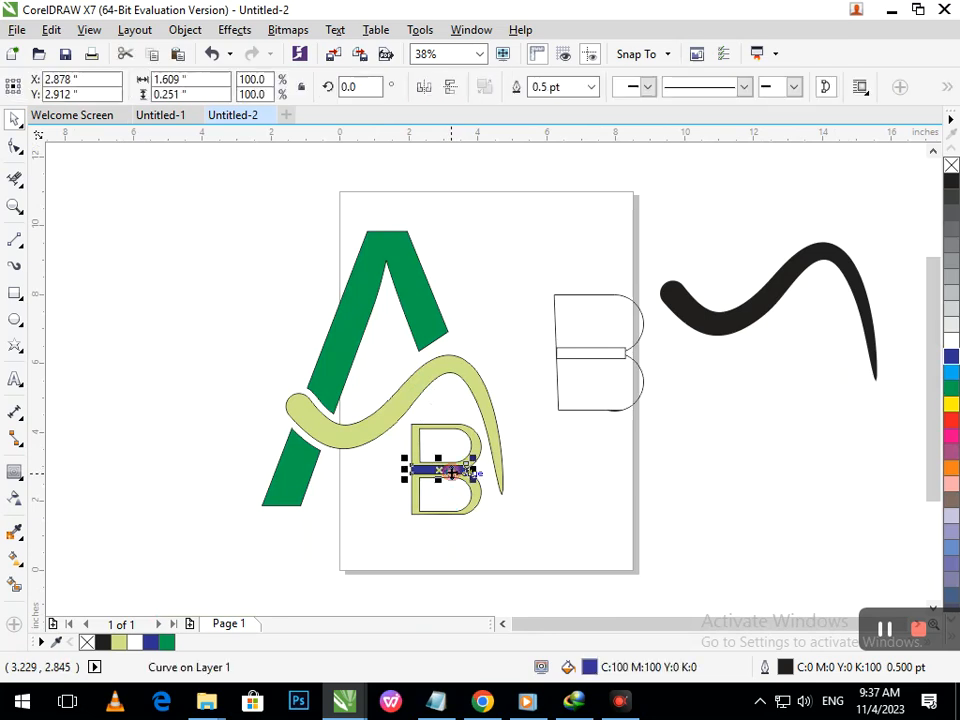
{"action": "left_click", "coordinate": [948, 183]}
{"action": "left_click", "coordinate": [628, 485]}
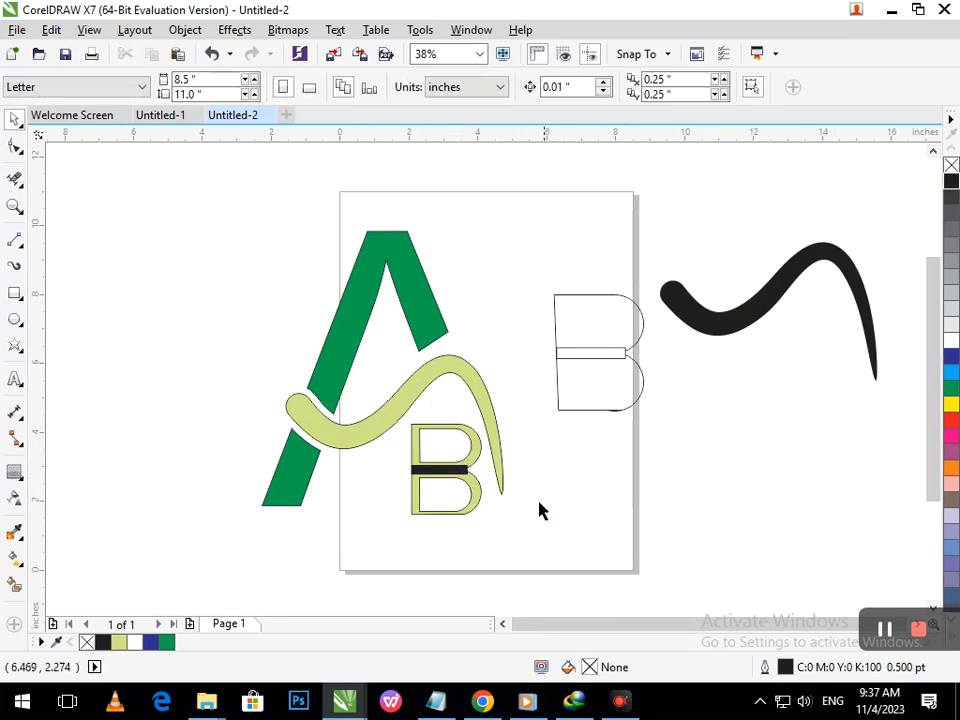
- Select all parts of the B and fill them green
{"action": "left_click_drag", "start_coordinate": [530, 285], "coordinate": [663, 459]}
{"action": "left_click", "coordinate": [656, 471]}
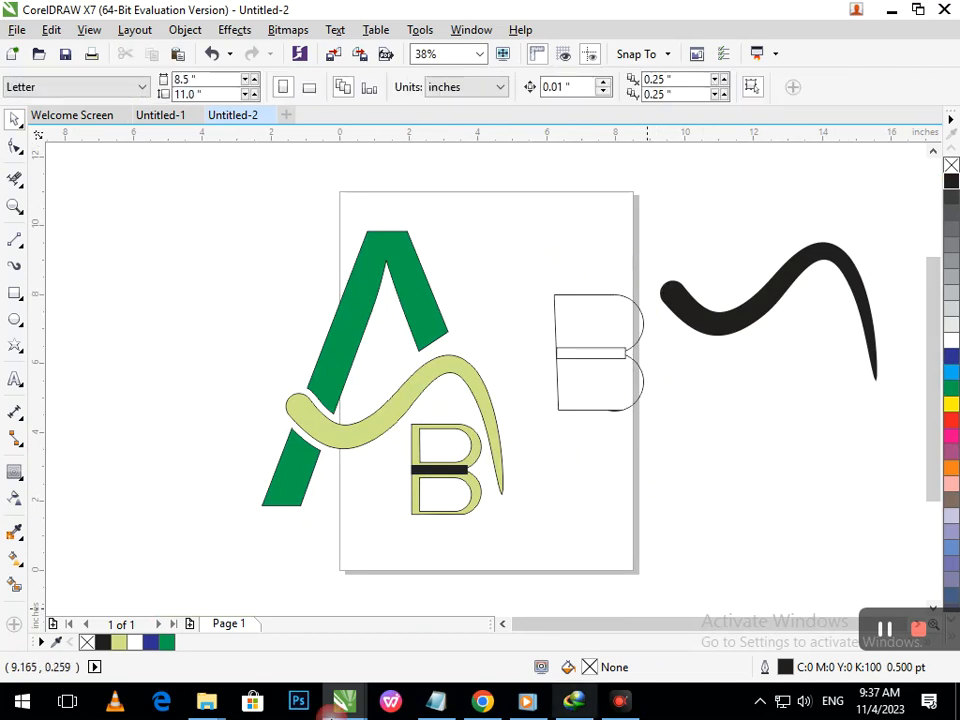
{"action": "left_click_drag", "start_coordinate": [507, 553], "coordinate": [374, 410]}
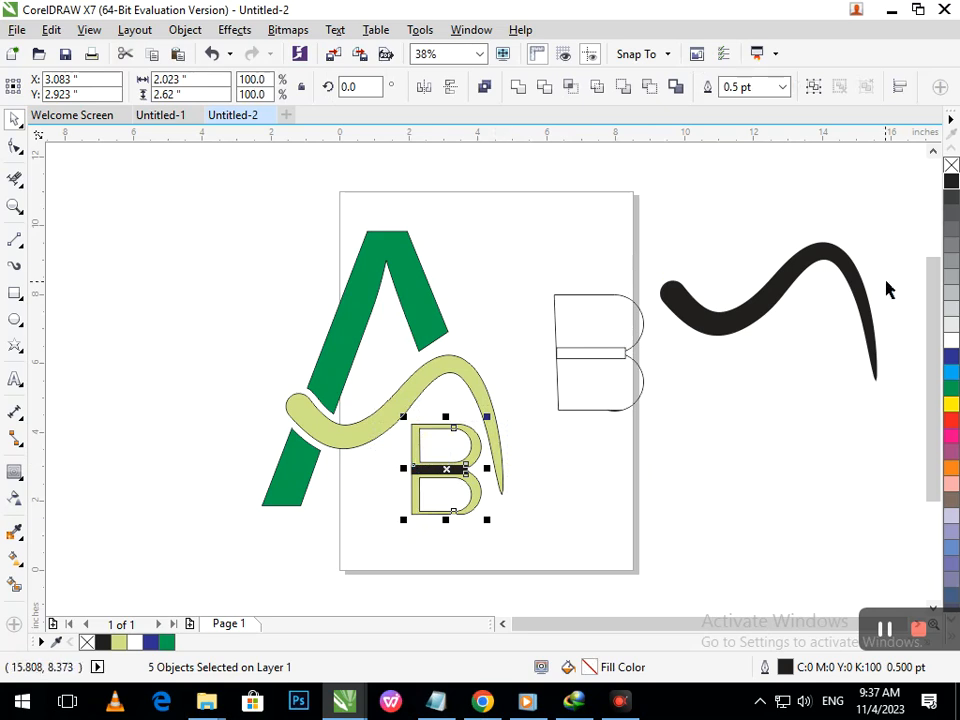
{"action": "left_click", "coordinate": [951, 388]}
{"action": "left_click", "coordinate": [494, 527]}
- Fill the B's lower and upper counter shapes white
{"action": "left_click", "coordinate": [451, 489]}
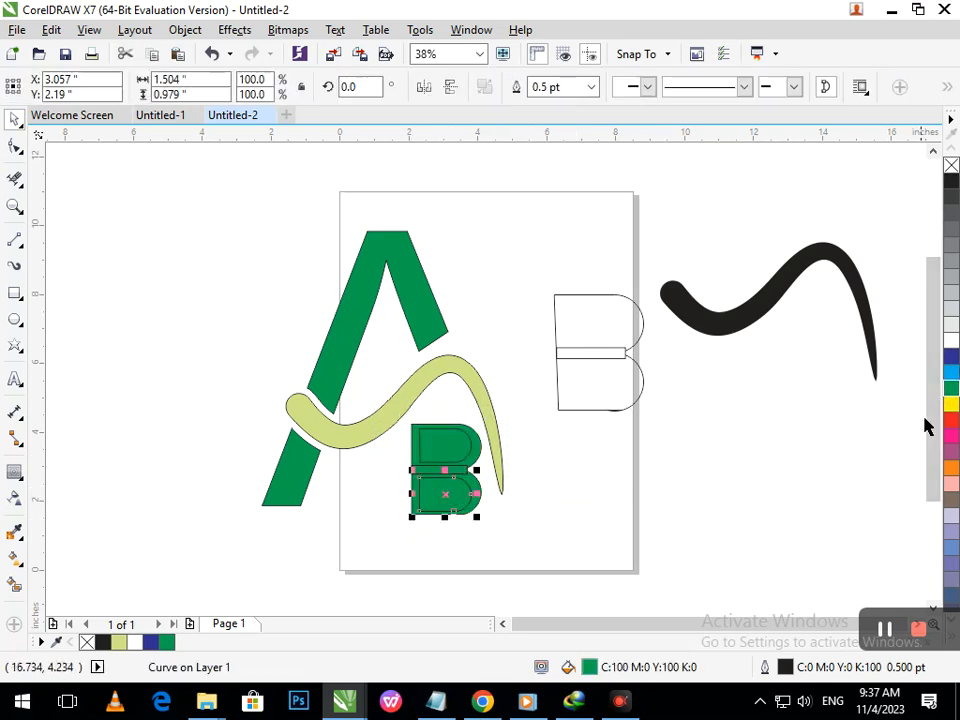
{"action": "left_click", "coordinate": [951, 341]}
{"action": "left_click", "coordinate": [682, 447]}
{"action": "left_click", "coordinate": [450, 445]}
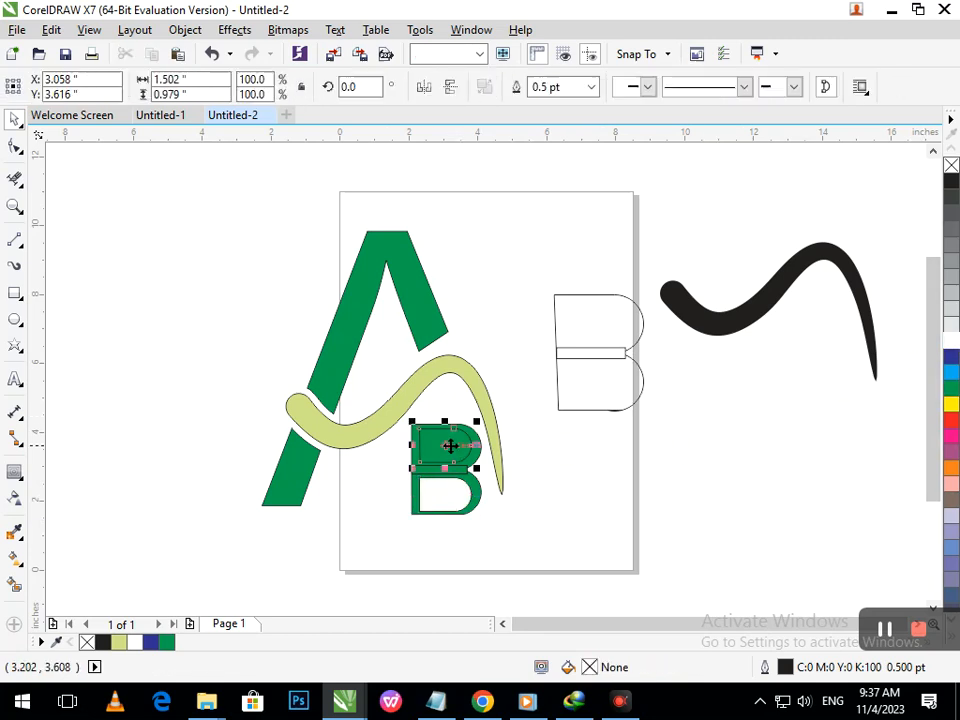
{"action": "left_click", "coordinate": [951, 341]}
{"action": "left_click", "coordinate": [790, 419]}
{"action": "left_click", "coordinate": [790, 427]}
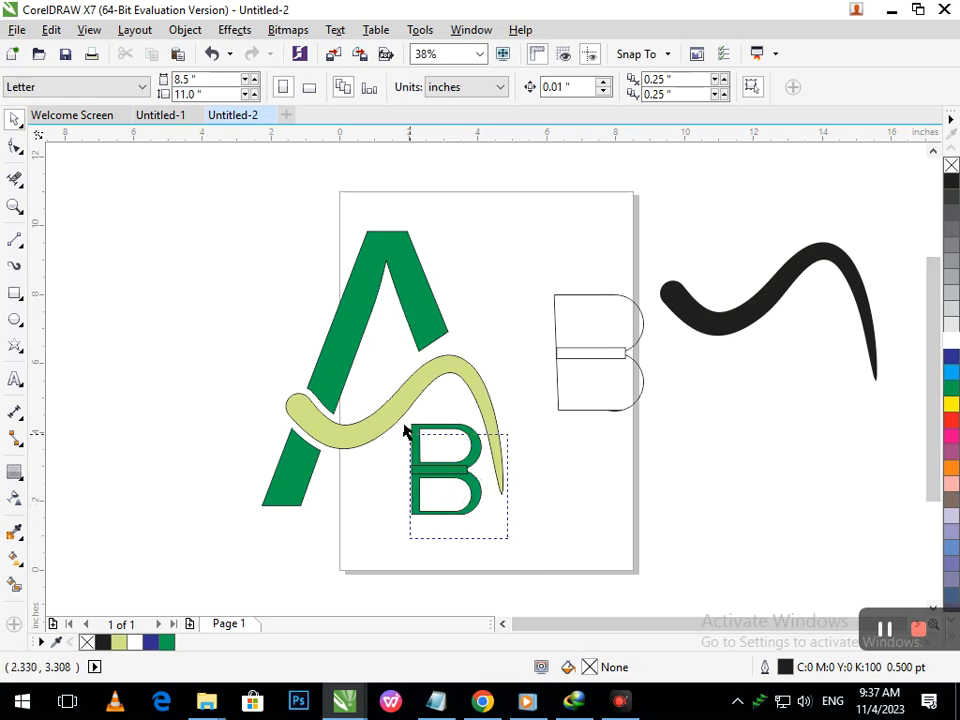
- Recolor the whole B blue, then refill its lower and upper counters white
{"action": "left_click_drag", "start_coordinate": [422, 463], "coordinate": [405, 418]}
{"action": "left_click", "coordinate": [951, 356]}
{"action": "left_click", "coordinate": [453, 506]}
{"action": "left_click", "coordinate": [951, 341]}
{"action": "left_click", "coordinate": [560, 484]}
{"action": "left_click", "coordinate": [453, 445]}
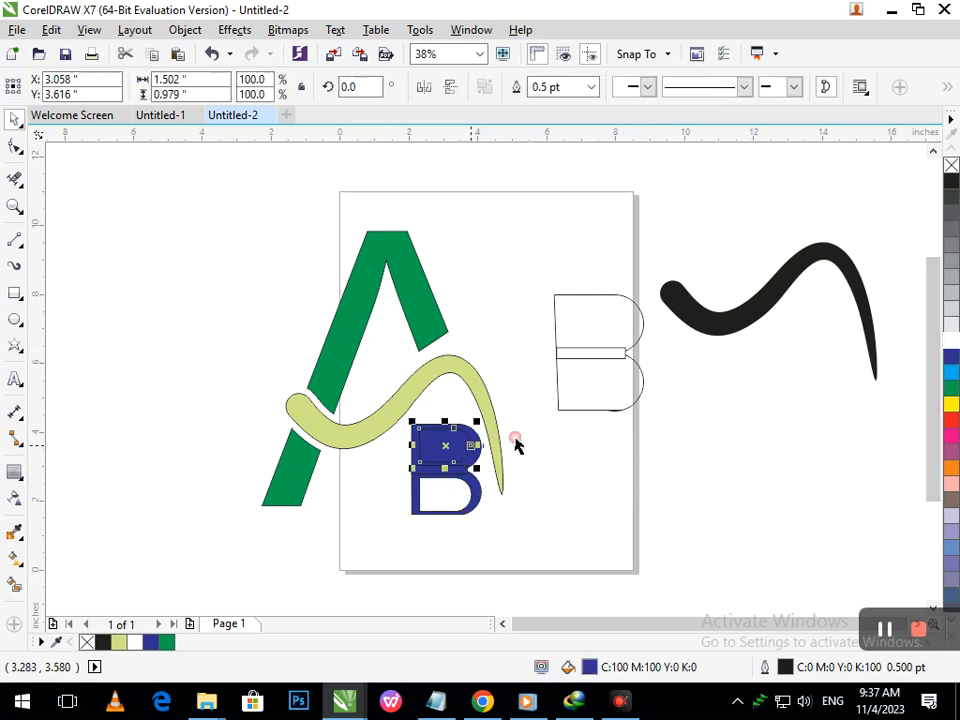
{"action": "left_click", "coordinate": [951, 341]}
{"action": "left_click", "coordinate": [513, 572]}
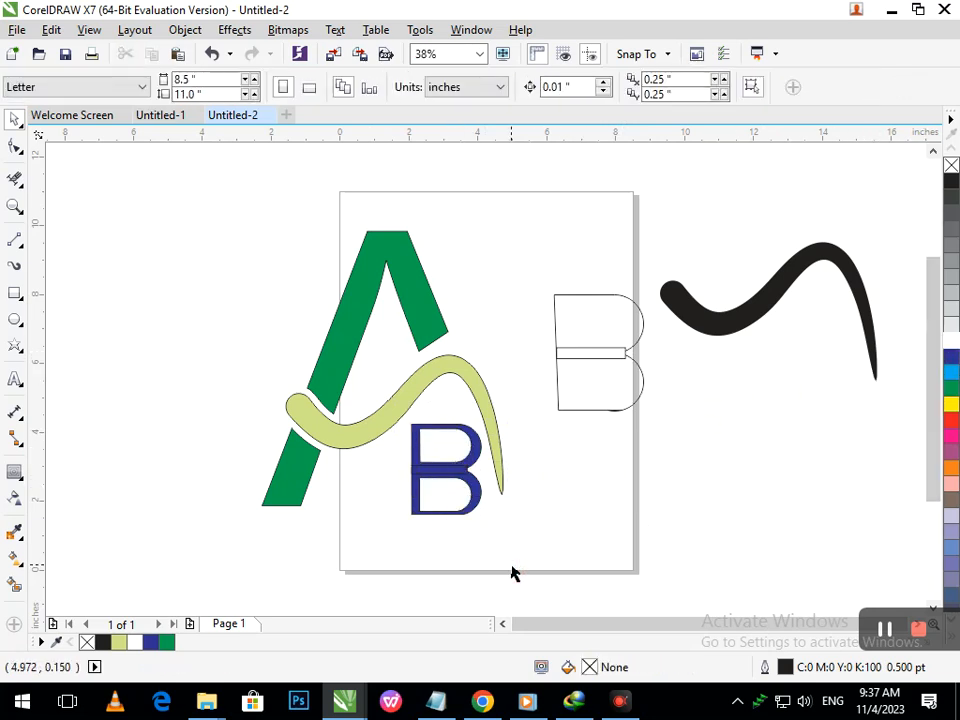
- Undo the last two changes to the swoosh stroke
{"action": "left_click_drag", "start_coordinate": [368, 446], "coordinate": [330, 452]}
{"action": "key", "text": "ctrl+z"}
{"action": "key", "text": "ctrl+z"}
{"action": "left_click", "coordinate": [626, 486]}
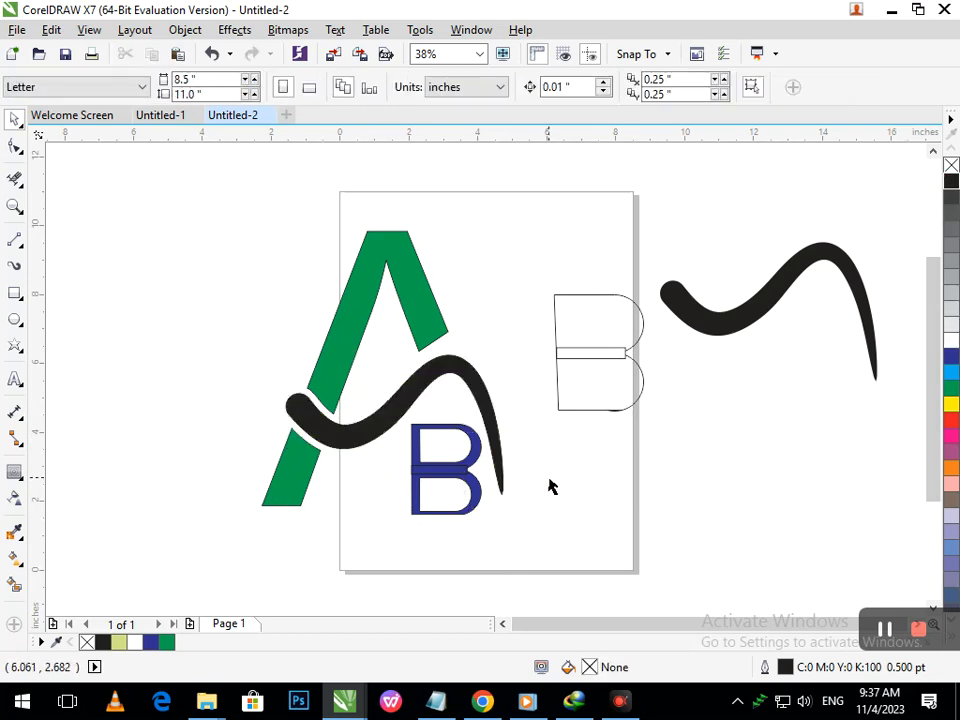
- With the Shape tool, move the swoosh's lower tip node slightly down
{"action": "left_click", "coordinate": [15, 146]}
{"action": "left_click", "coordinate": [502, 427]}
{"action": "left_click", "coordinate": [504, 500]}
{"action": "mouse_move", "coordinate": [496, 491]}
{"action": "left_mouse_down"}
{"action": "mouse_move", "coordinate": [508, 520]}
{"action": "mouse_move", "coordinate": [501, 507]}
{"action": "left_mouse_up"}
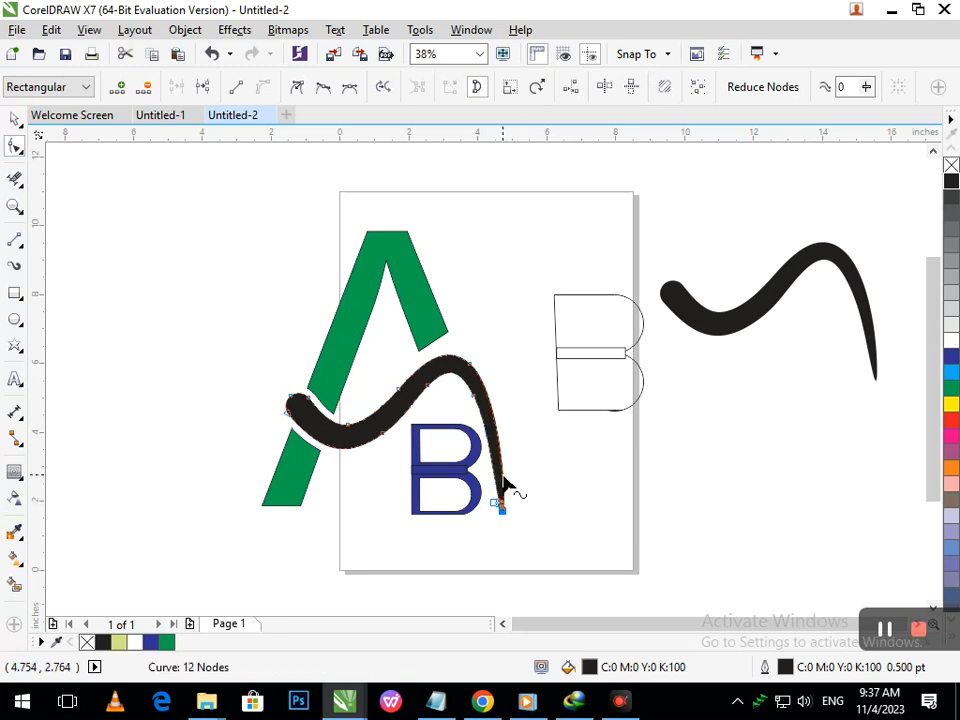
{"action": "left_click", "coordinate": [520, 502]}
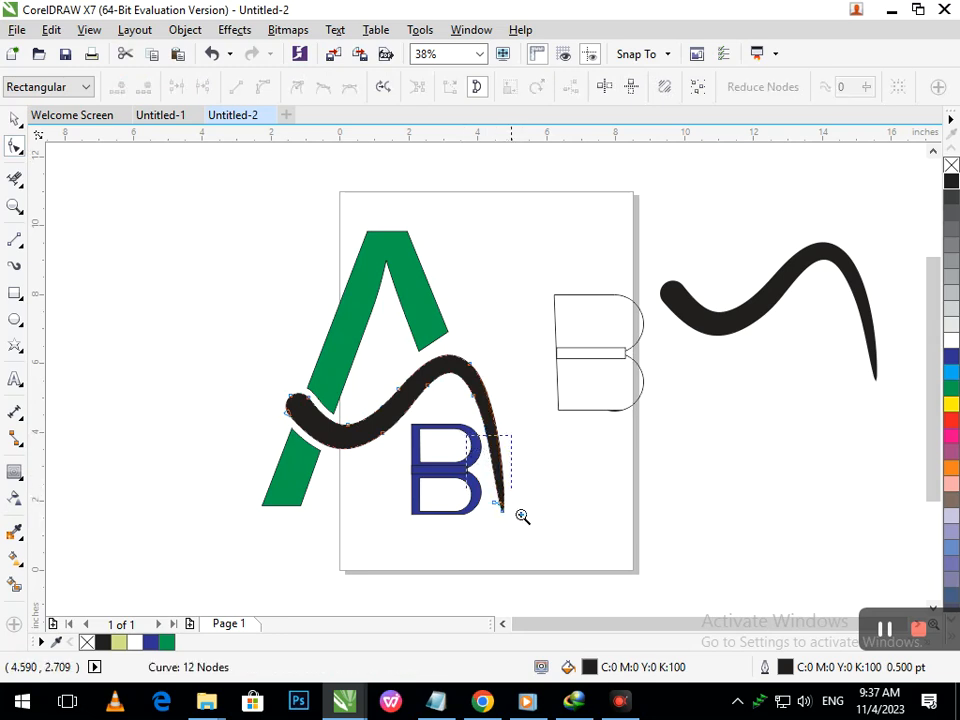
{"action": "scroll", "coordinate": [491, 465], "scroll_direction": "up", "scroll_amount": 4}
{"action": "left_click_drag", "start_coordinate": [574, 536], "coordinate": [574, 536]}
{"action": "left_click_drag", "start_coordinate": [499, 507], "coordinate": [499, 515]}
{"action": "scroll", "coordinate": [468, 428], "scroll_direction": "down", "scroll_amount": 4}
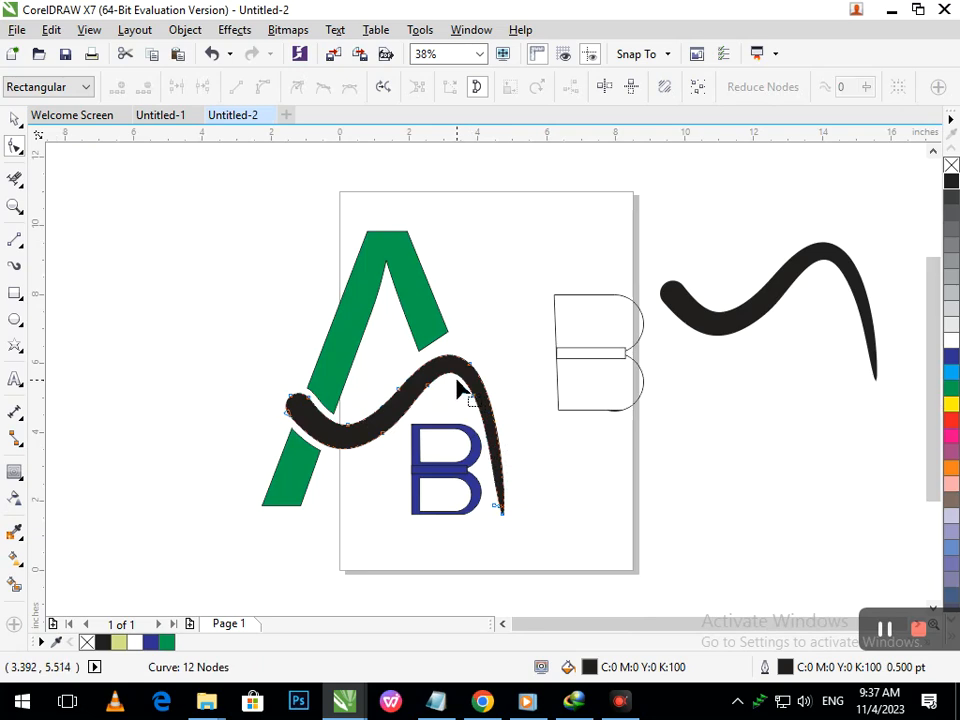
- Select the nodes along the swoosh's upper arc and nudge them down and right
{"action": "left_click_drag", "start_coordinate": [454, 377], "coordinate": [410, 381]}
{"action": "key", "text": "Down"}
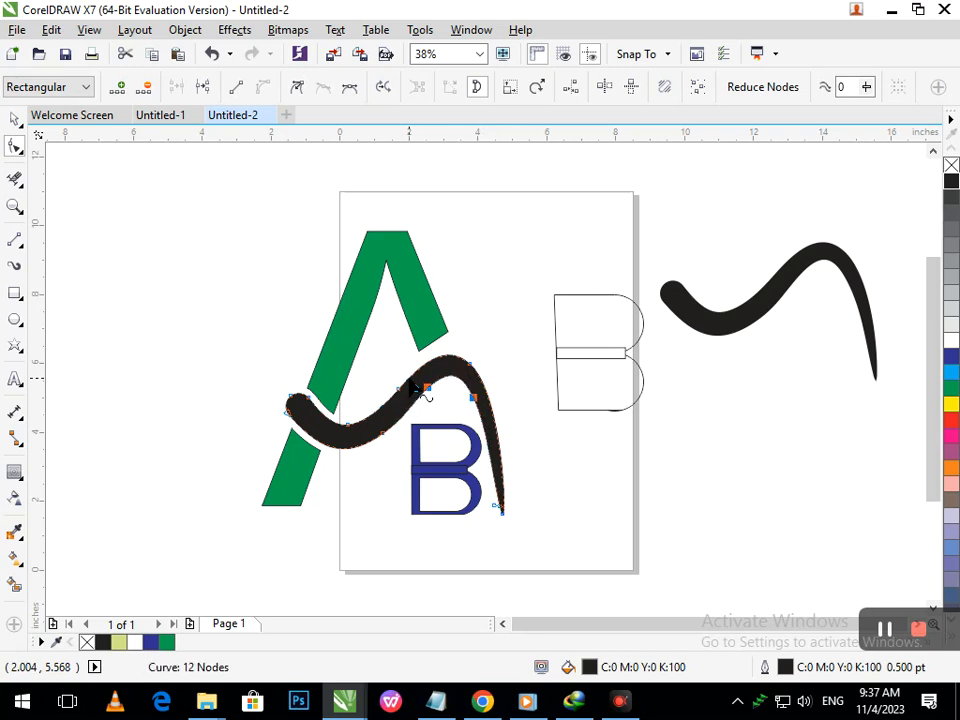
{"action": "key", "text": "Right"}
{"action": "key", "text": "Down"}
{"action": "key", "text": "Up"}
{"action": "mouse_move", "coordinate": [503, 450]}
{"action": "left_mouse_down"}
{"action": "mouse_move", "coordinate": [493, 463]}
{"action": "mouse_move", "coordinate": [489, 447]}
{"action": "left_mouse_up"}
{"action": "key", "text": "ctrl+z"}
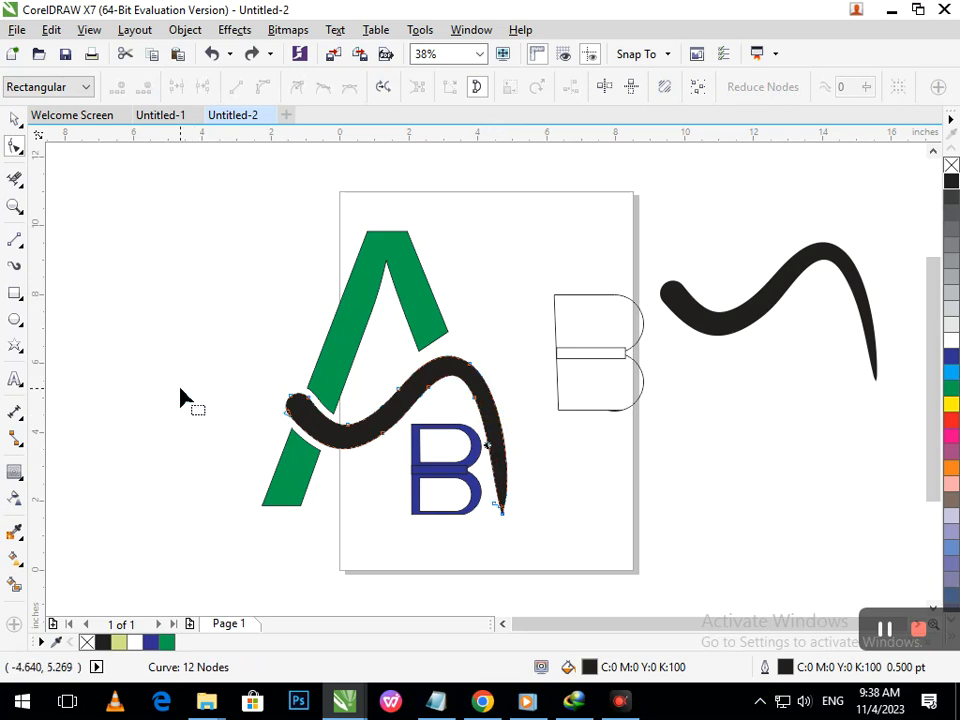
- Move a node on the swoosh's descending tail slightly outward to widen it
{"action": "scroll", "coordinate": [466, 460], "scroll_direction": "up", "scroll_amount": 3}
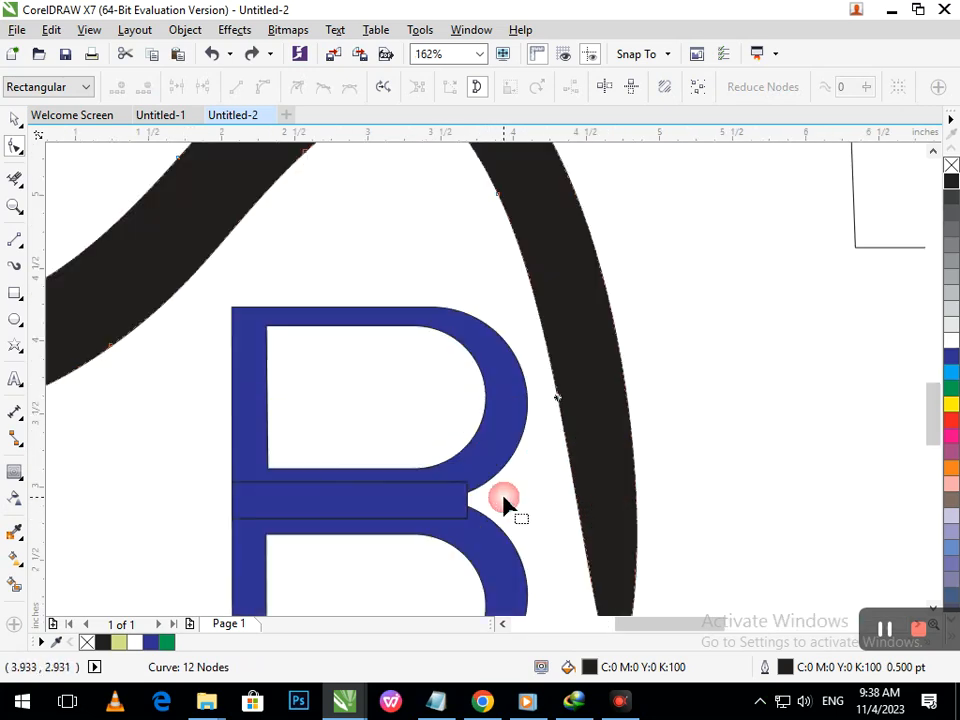
{"action": "left_click_drag", "start_coordinate": [561, 403], "coordinate": [568, 404]}
{"action": "scroll", "coordinate": [566, 420], "scroll_direction": "down", "scroll_amount": 3}
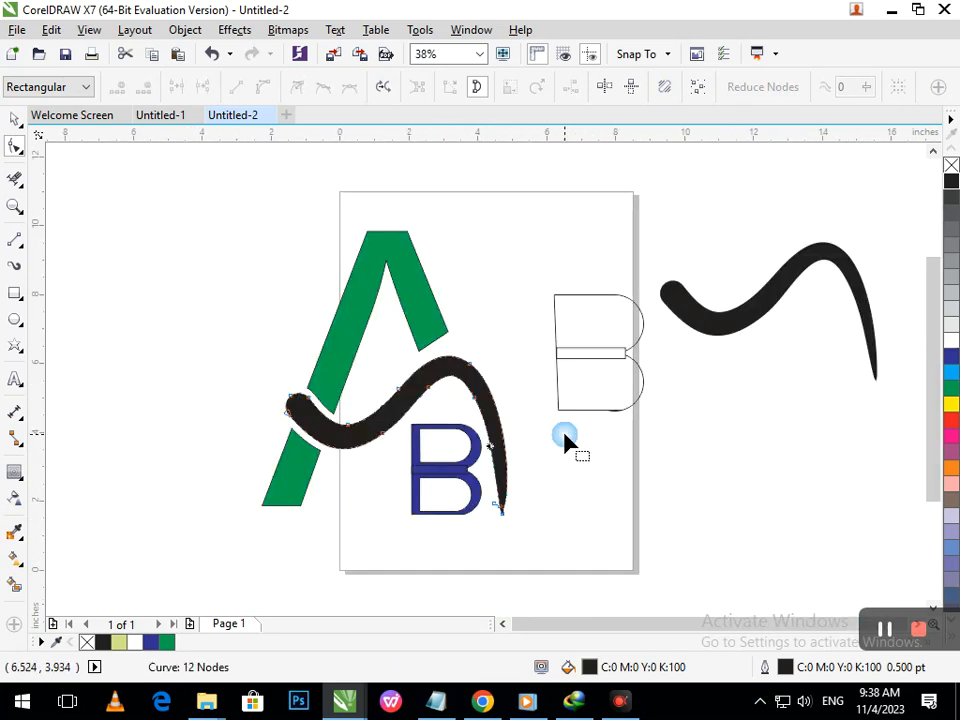
{"action": "left_click", "coordinate": [14, 120]}
- Scale the swoosh down to 92% and nudge it left and up
{"action": "left_click", "coordinate": [381, 490]}
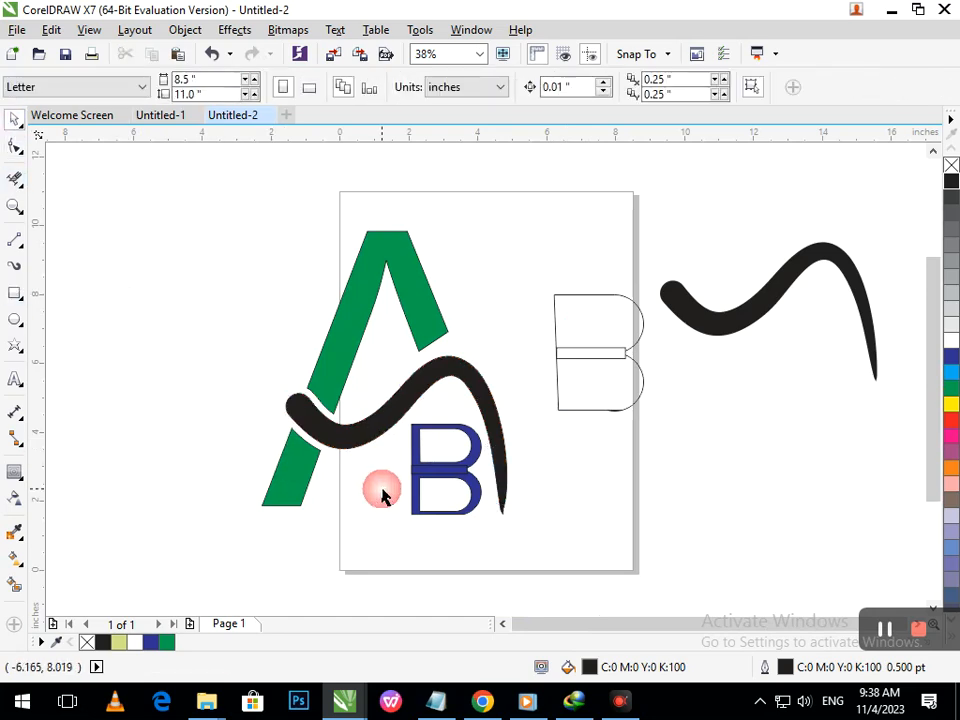
{"action": "left_click", "coordinate": [497, 510]}
{"action": "left_click_drag", "start_coordinate": [494, 511], "coordinate": [496, 514]}
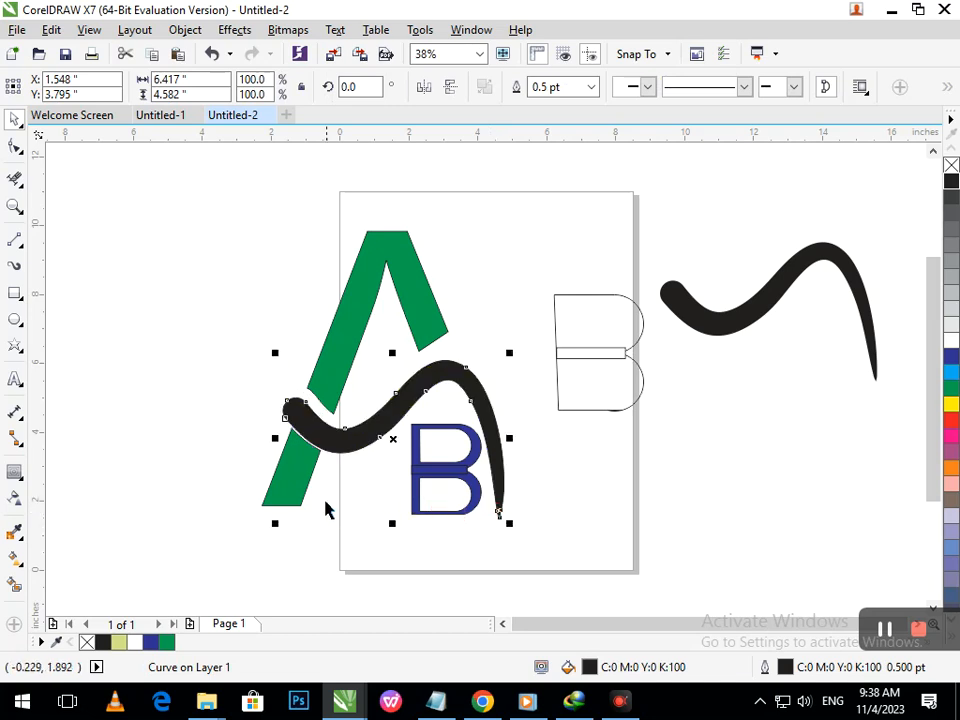
{"action": "left_click_drag", "start_coordinate": [279, 521], "coordinate": [288, 530]}
{"action": "key", "text": "Left"}
{"action": "key", "text": "Left"}
{"action": "key", "text": "Left"}
{"action": "key", "text": "Left"}
{"action": "key", "text": "Left"}
{"action": "key", "text": "Left"}
{"action": "key", "text": "Left"}
{"action": "key", "text": "Left"}
{"action": "key", "text": "Left"}
{"action": "key", "text": "Left"}
{"action": "key", "text": "Left"}
{"action": "key", "text": "Left"}
{"action": "key", "text": "Left"}
{"action": "key", "text": "Left"}
{"action": "key", "text": "Left"}
{"action": "key", "text": "Left"}
{"action": "key", "text": "Left"}
{"action": "key", "text": "Left"}
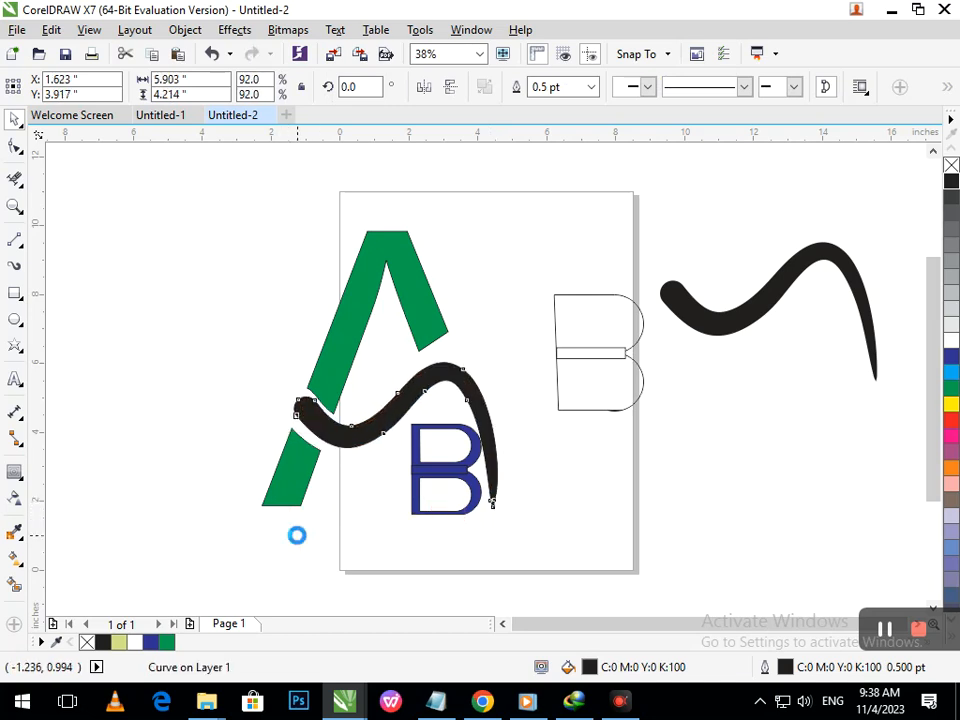
{"action": "key", "text": "Up"}
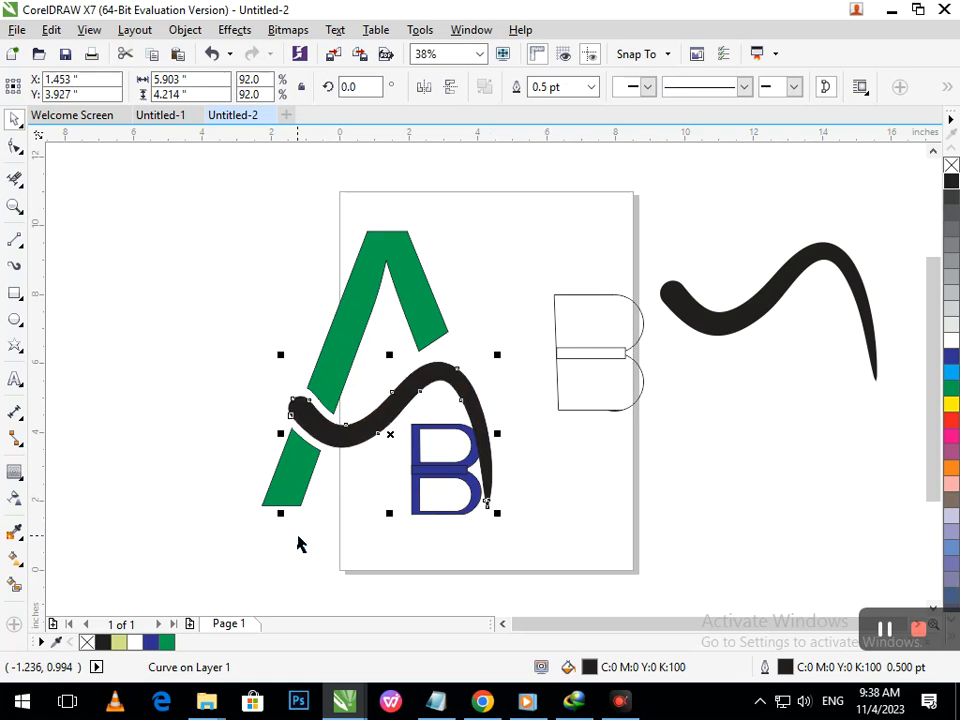
- Move the whole B slightly to the left
{"action": "left_click_drag", "start_coordinate": [514, 571], "coordinate": [396, 402]}
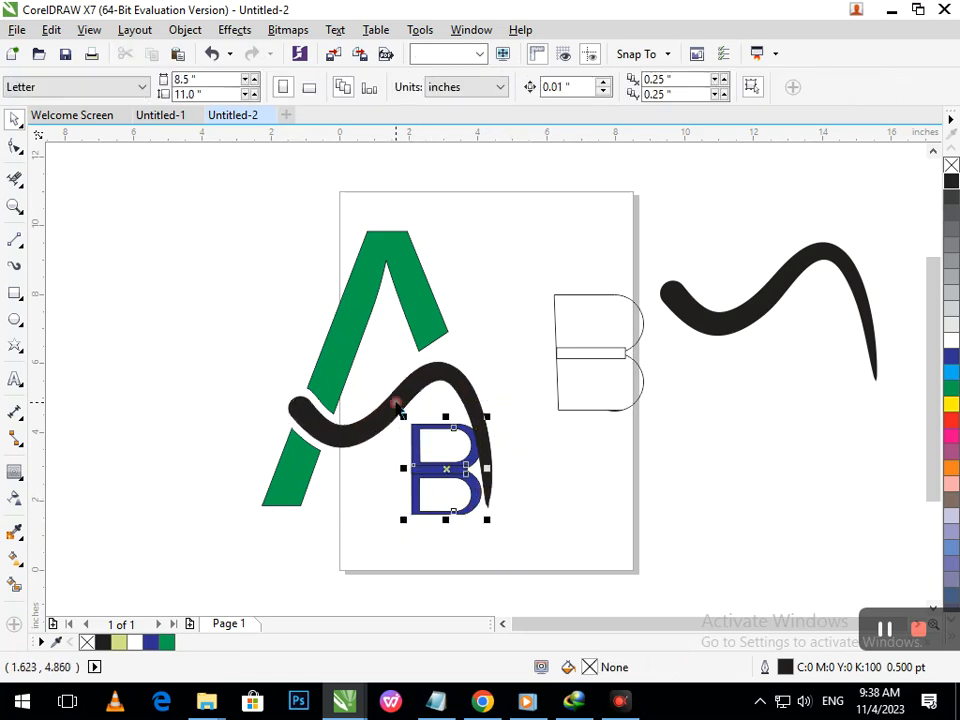
{"action": "mouse_move", "coordinate": [445, 478]}
{"action": "left_mouse_down"}
{"action": "mouse_move", "coordinate": [431, 470]}
{"action": "mouse_move", "coordinate": [433, 478]}
{"action": "left_mouse_up"}
{"action": "left_click", "coordinate": [590, 446]}
{"action": "left_click", "coordinate": [565, 371]}
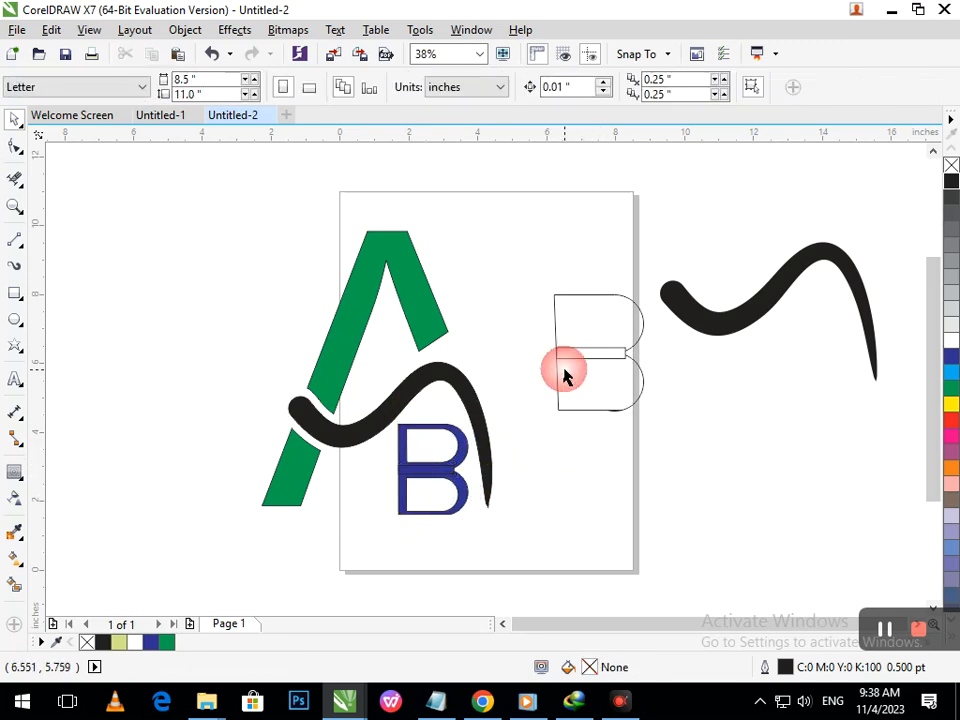
{"action": "scroll", "coordinate": [414, 496], "scroll_direction": "up", "scroll_amount": 3}
{"action": "left_click_drag", "start_coordinate": [447, 343], "coordinate": [411, 350]}
{"action": "key", "text": "ctrl+z"}
{"action": "left_click", "coordinate": [348, 424], "text": "shift"}
{"action": "left_click", "coordinate": [518, 87]}
{"action": "left_click", "coordinate": [303, 356]}
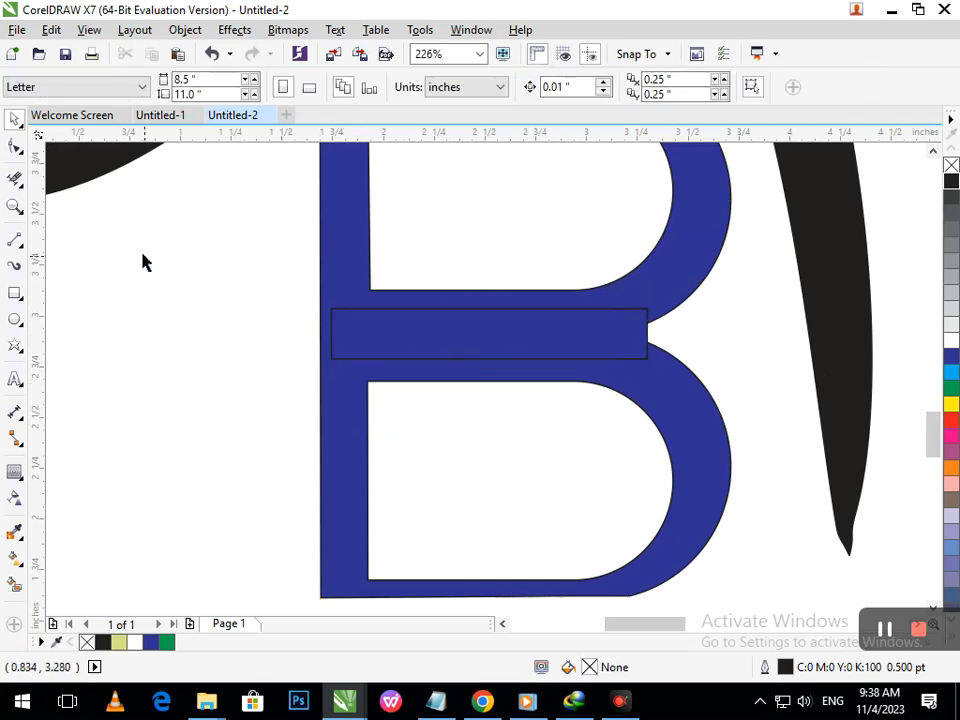
{"action": "left_click", "coordinate": [14, 180]}
{"action": "left_click", "coordinate": [362, 359]}
{"action": "scroll", "coordinate": [507, 393], "scroll_direction": "down", "scroll_amount": 3}
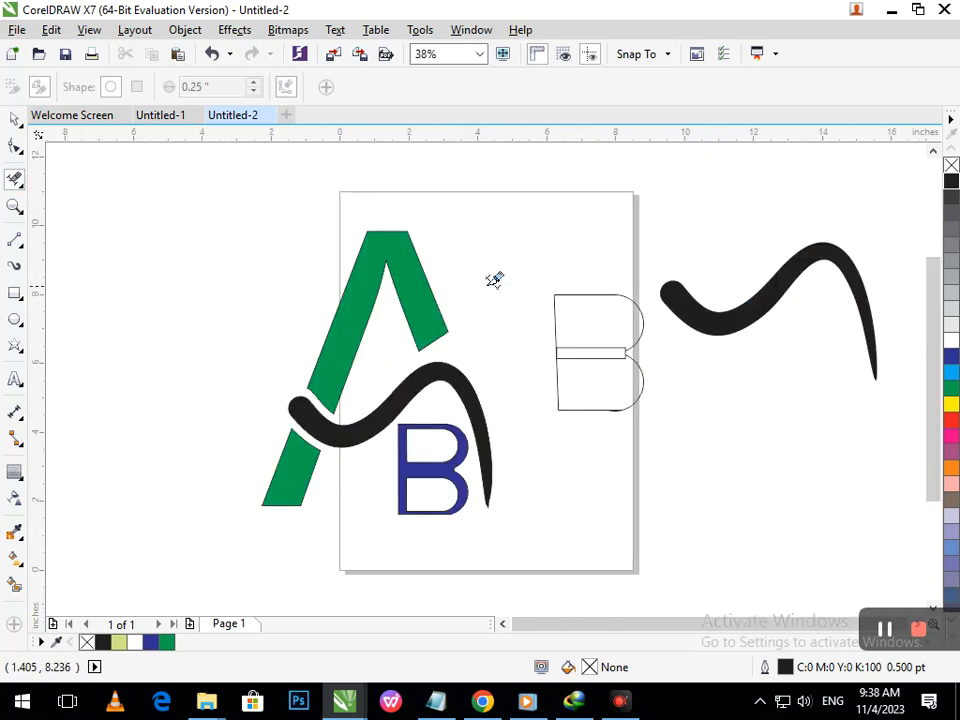
- Fill the B yellow, then switch it to green
{"action": "left_click", "coordinate": [14, 119]}
{"action": "left_click", "coordinate": [418, 486]}
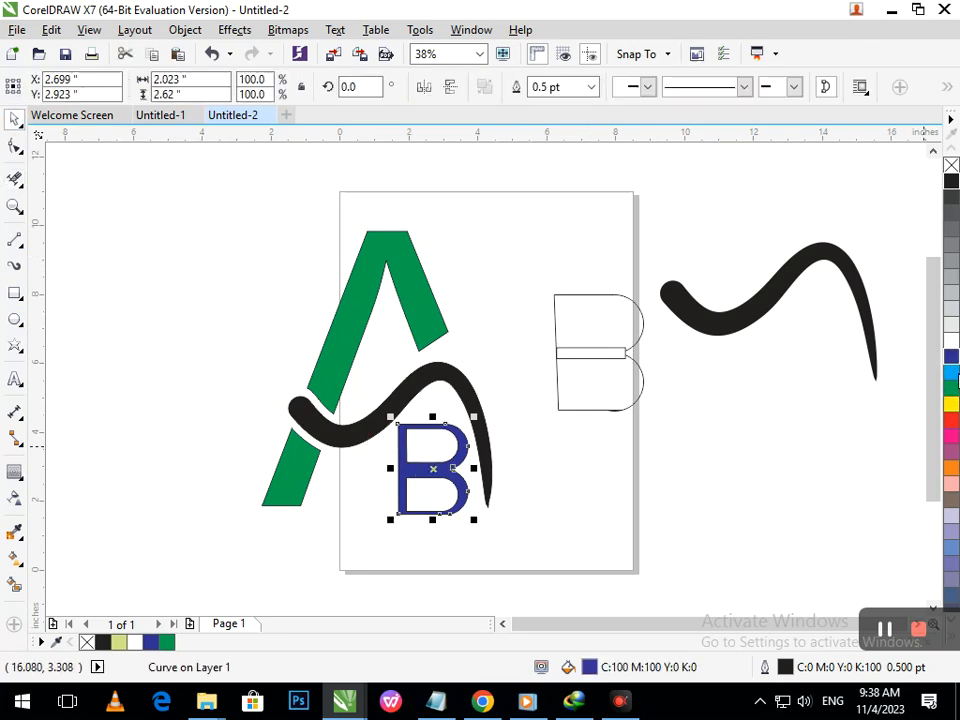
{"action": "left_click", "coordinate": [951, 403]}
{"action": "left_click", "coordinate": [951, 387]}
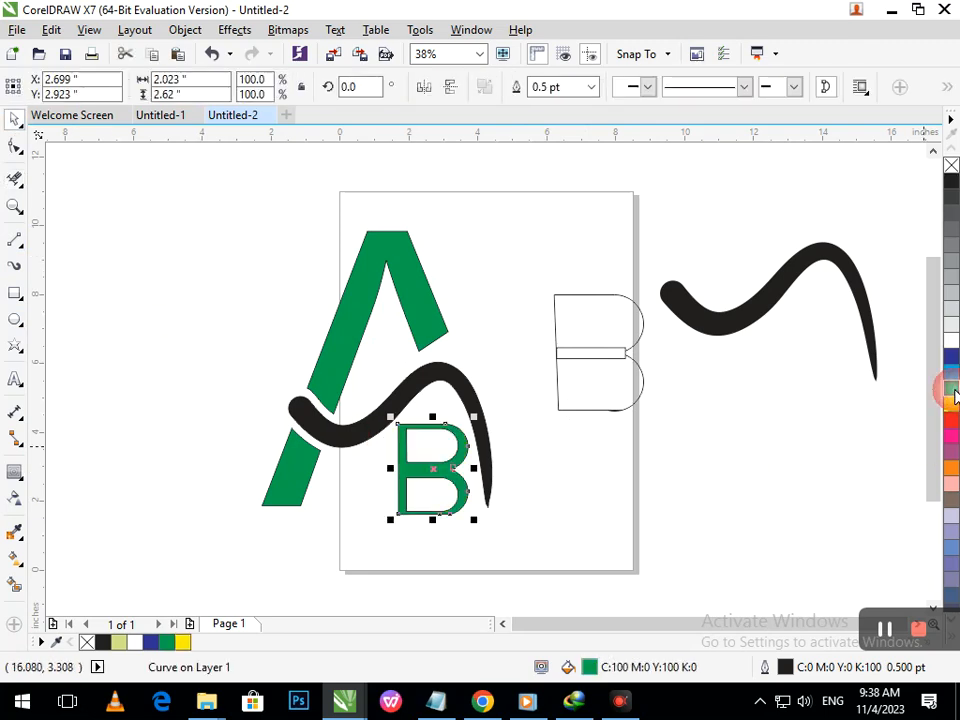
{"action": "left_click", "coordinate": [748, 486]}
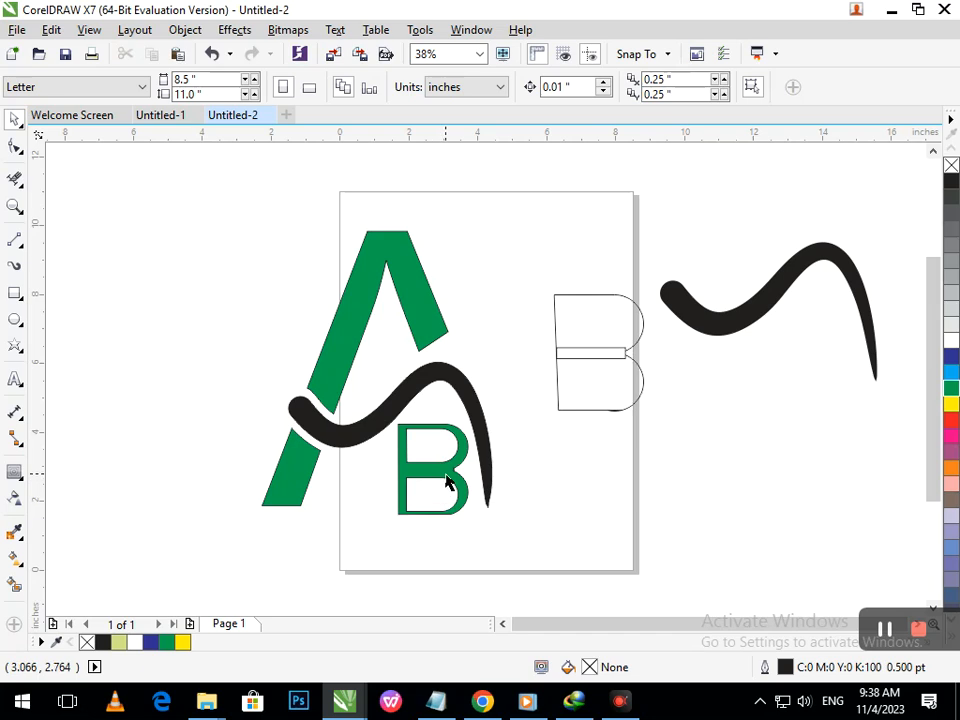
- Add a horizontal guideline at the B's baseline and align the A's lower-leg bottom nodes to it
{"action": "left_click_drag", "start_coordinate": [430, 136], "coordinate": [362, 514]}
{"action": "left_click", "coordinate": [15, 146]}
{"action": "left_click", "coordinate": [261, 467]}
{"action": "scroll", "coordinate": [365, 545], "scroll_direction": "up", "scroll_amount": 5}
{"action": "left_click_drag", "start_coordinate": [246, 494], "coordinate": [579, 339]}
{"action": "left_click_drag", "start_coordinate": [317, 452], "coordinate": [336, 384]}
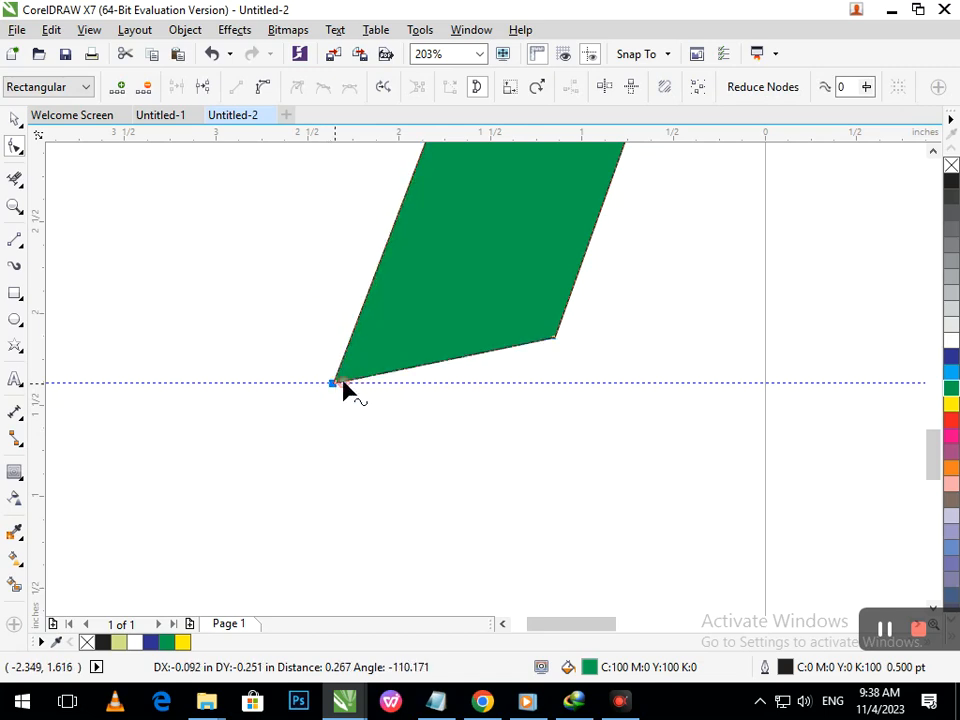
{"action": "left_click_drag", "start_coordinate": [557, 338], "coordinate": [548, 388]}
{"action": "left_click_drag", "start_coordinate": [508, 330], "coordinate": [572, 382]}
{"action": "key", "text": "shift+F4"}
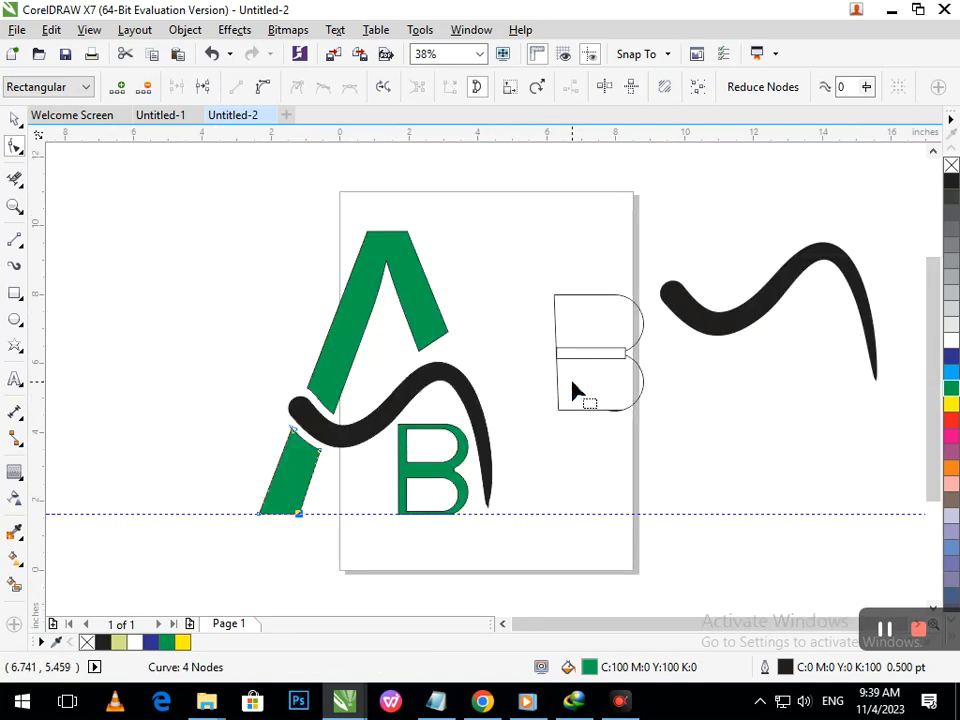
- With the Shape tool, nudge the swoosh's upper arc nodes down three steps
{"action": "left_click", "coordinate": [490, 508]}
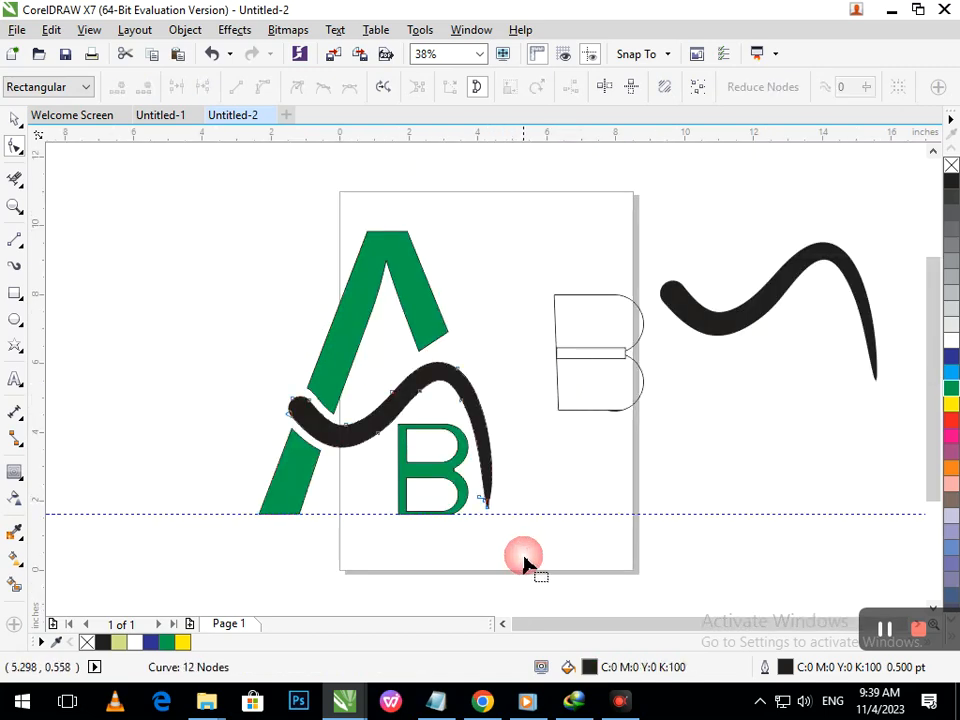
{"action": "left_click_drag", "start_coordinate": [457, 484], "coordinate": [457, 485]}
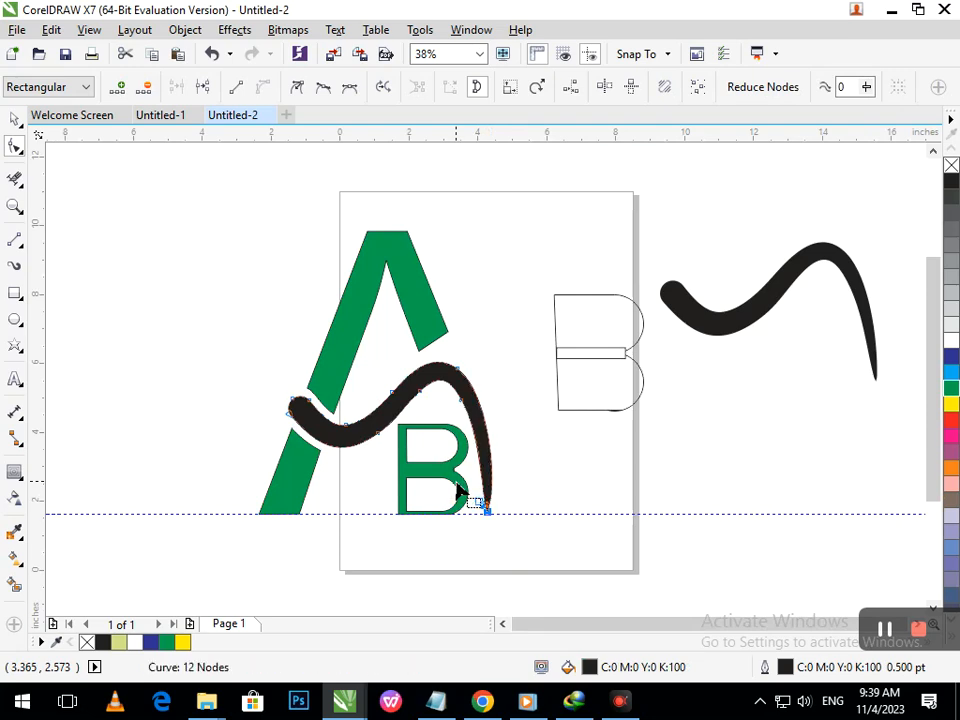
{"action": "left_click_drag", "start_coordinate": [495, 339], "coordinate": [372, 418]}
{"action": "key", "text": "Down"}
{"action": "key", "text": "Down"}
{"action": "key", "text": "Down"}
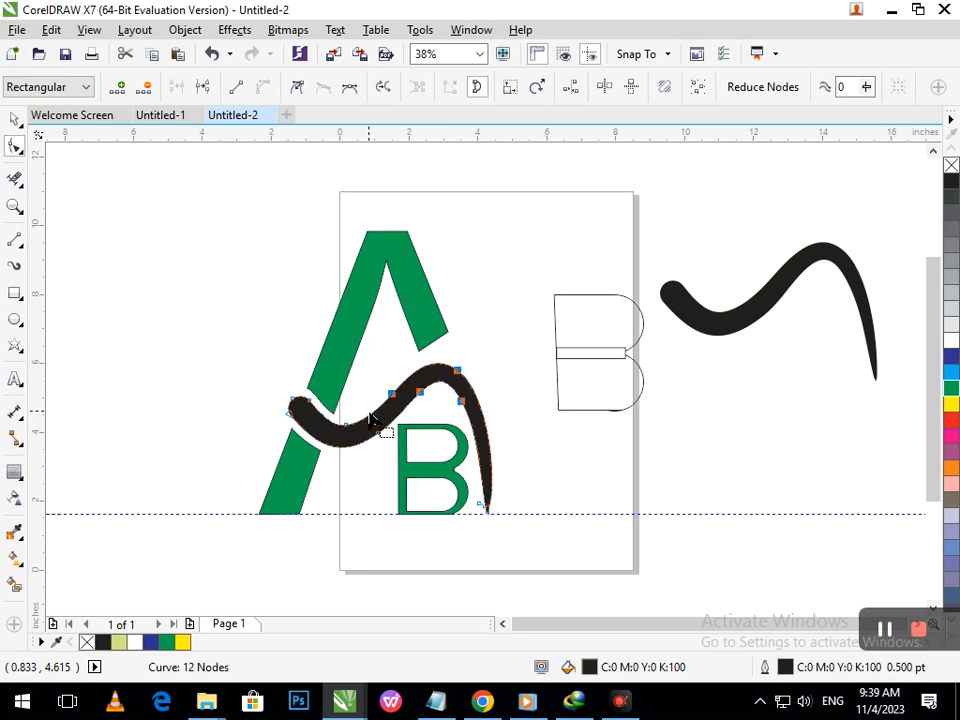
{"action": "left_click", "coordinate": [15, 119]}
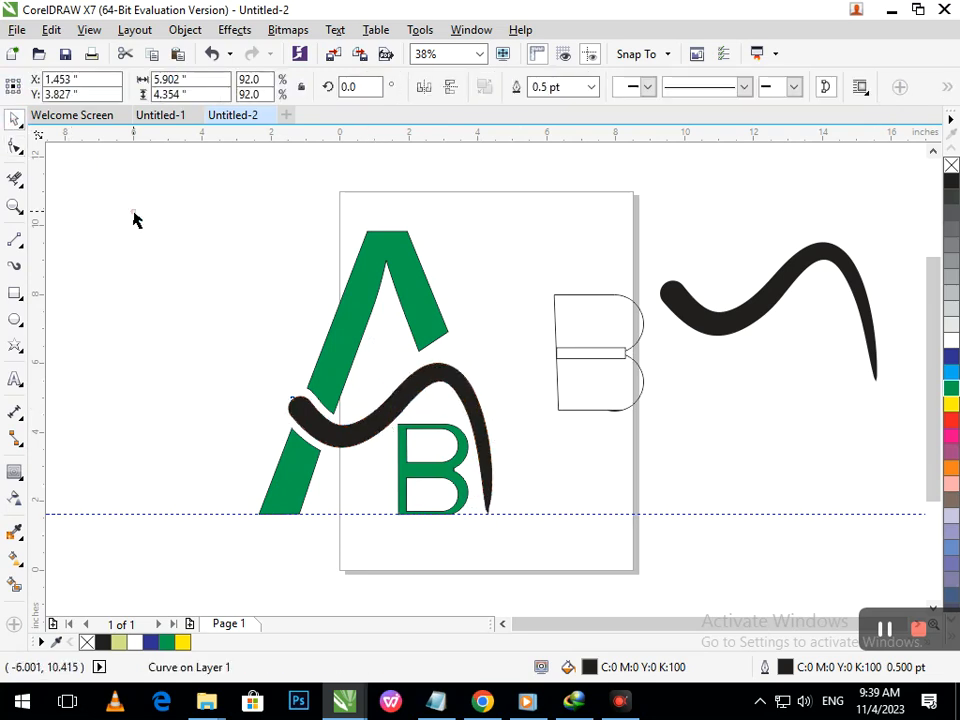
- Delete the horizontal guideline
{"action": "left_click", "coordinate": [133, 216]}
{"action": "left_click", "coordinate": [533, 515]}
{"action": "key", "text": "Delete"}
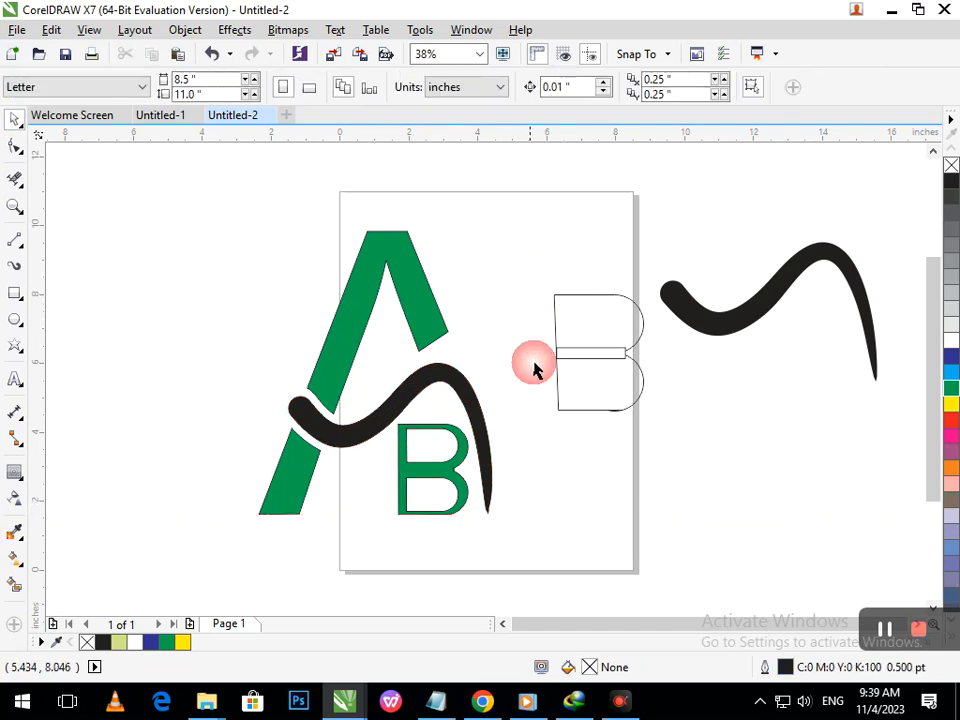
- Fill the B blue again
{"action": "left_click", "coordinate": [459, 467]}
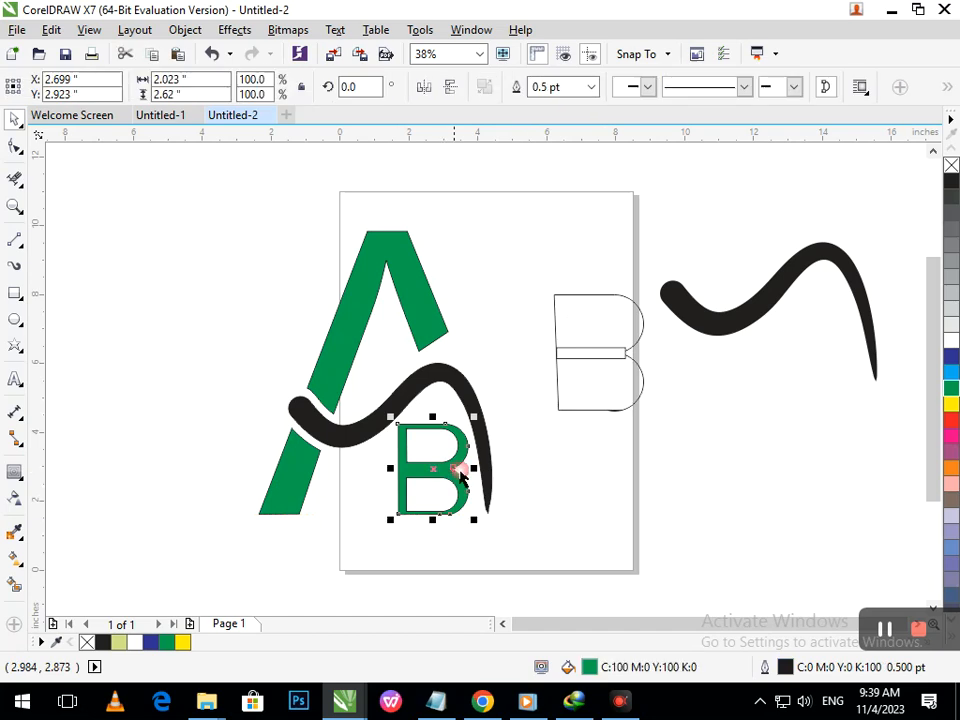
{"action": "left_click", "coordinate": [953, 358]}
{"action": "left_click", "coordinate": [662, 500]}
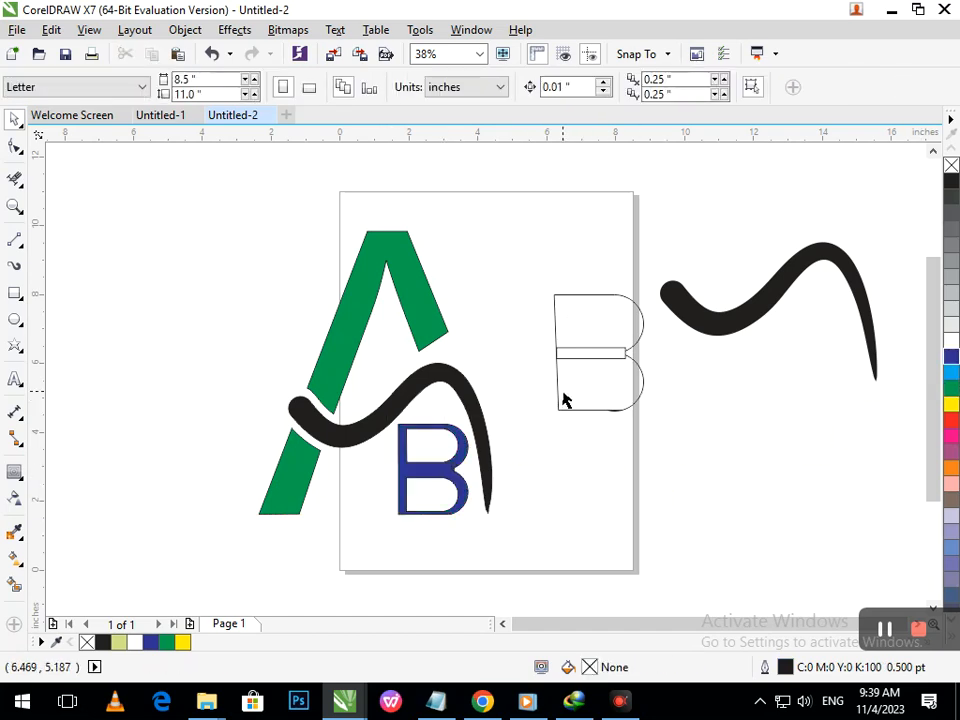
- Delete the leftover B outline and spare swoosh copy lying to the side of the page
{"action": "left_click_drag", "start_coordinate": [544, 306], "coordinate": [885, 433]}
{"action": "key", "text": "Delete"}
{"action": "left_click_drag", "start_coordinate": [545, 285], "coordinate": [550, 333]}
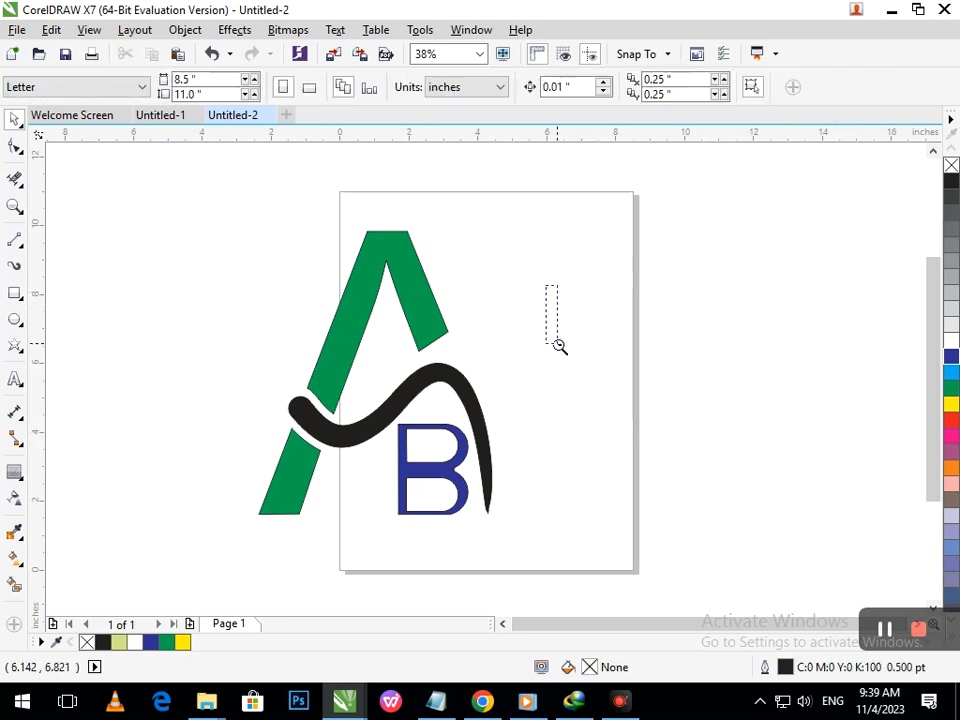
- Add artistic text reading COMPANY on one line and NAME on the next, below the logo
{"action": "key", "text": "F3"}
{"action": "left_click_drag", "start_coordinate": [299, 243], "coordinate": [529, 483]}
{"action": "left_click_drag", "start_coordinate": [443, 402], "coordinate": [204, 311]}
{"action": "left_click", "coordinate": [157, 245]}
{"action": "key", "text": "F2"}
{"action": "left_click_drag", "start_coordinate": [114, 204], "coordinate": [320, 425]}
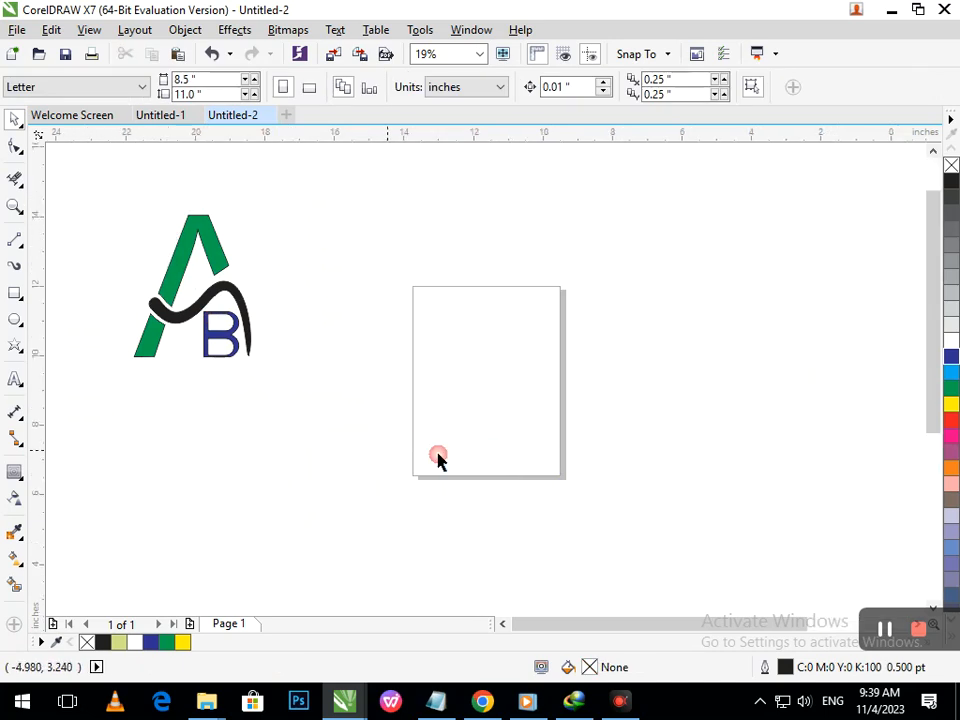
{"action": "left_click", "coordinate": [15, 379]}
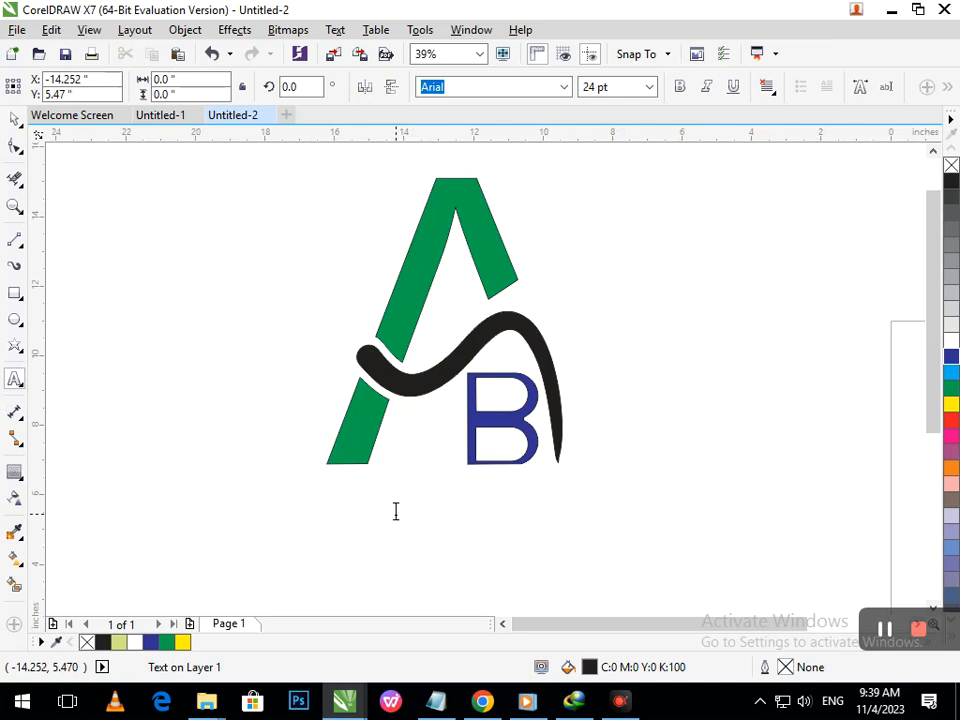
{"action": "left_click", "coordinate": [396, 511]}
{"action": "type", "text": "OM"}
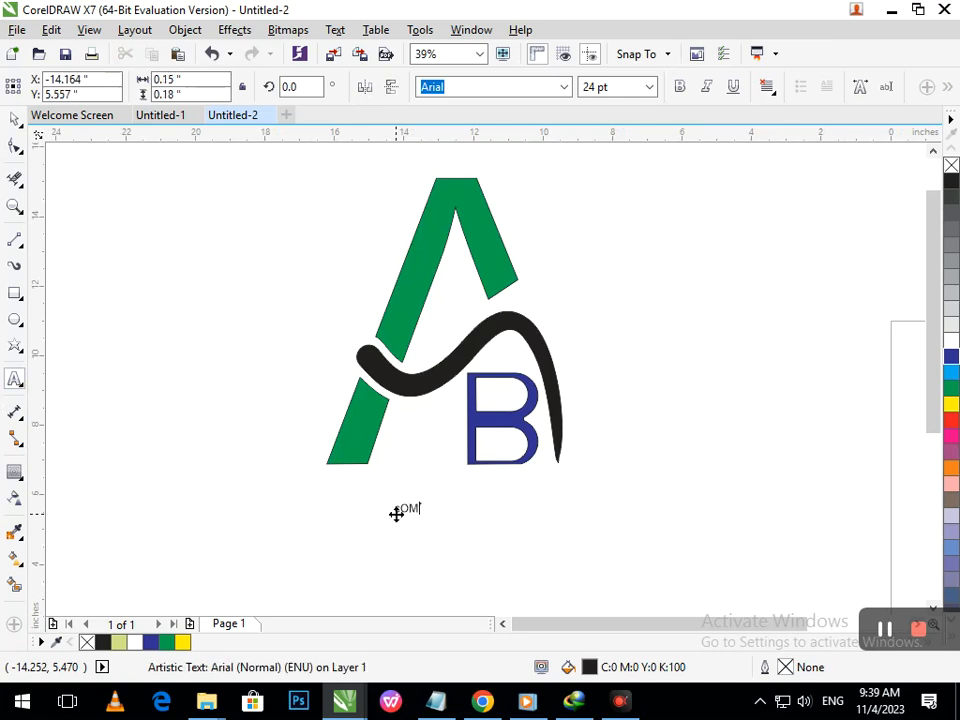
{"action": "key", "text": "BackSpace"}
{"action": "type", "text": "MPANY"}
{"action": "key", "text": "Return"}
{"action": "type", "text": "N"}
{"action": "type", "text": "MAE"}
{"action": "key", "text": "BackSpace"}
{"action": "key", "text": "BackSpace"}
{"action": "key", "text": "BackSpace"}
{"action": "type", "text": "A"}
{"action": "key", "text": "Escape"}
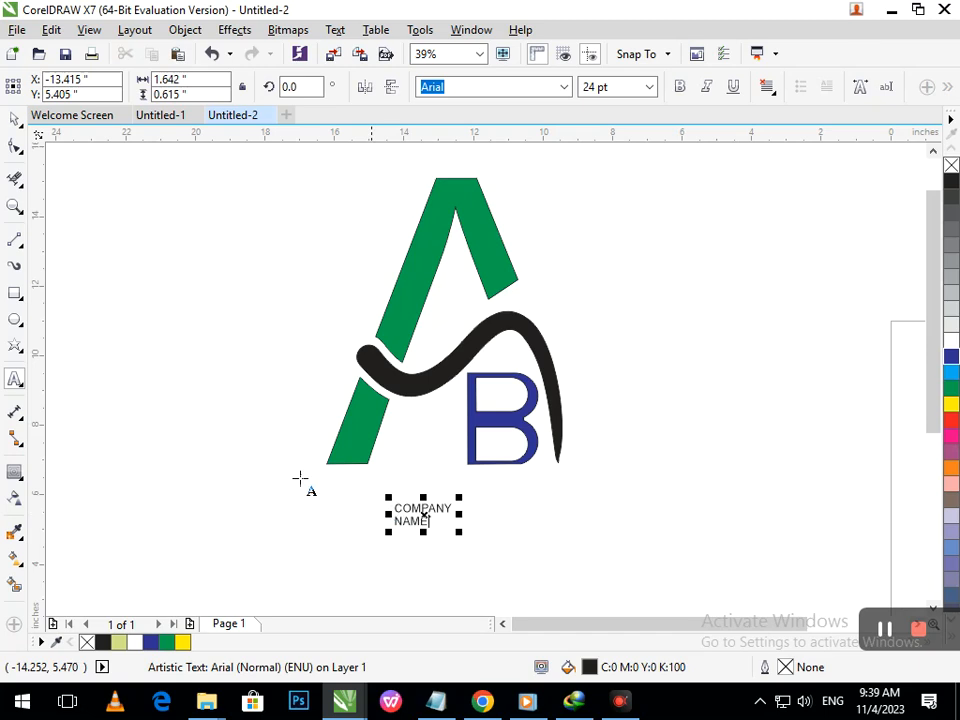
- Widen the letter spacing of the company name text with the Shape tool
{"action": "left_click", "coordinate": [15, 146]}
{"action": "left_click_drag", "start_coordinate": [458, 532], "coordinate": [525, 544]}
{"action": "left_click", "coordinate": [15, 119]}
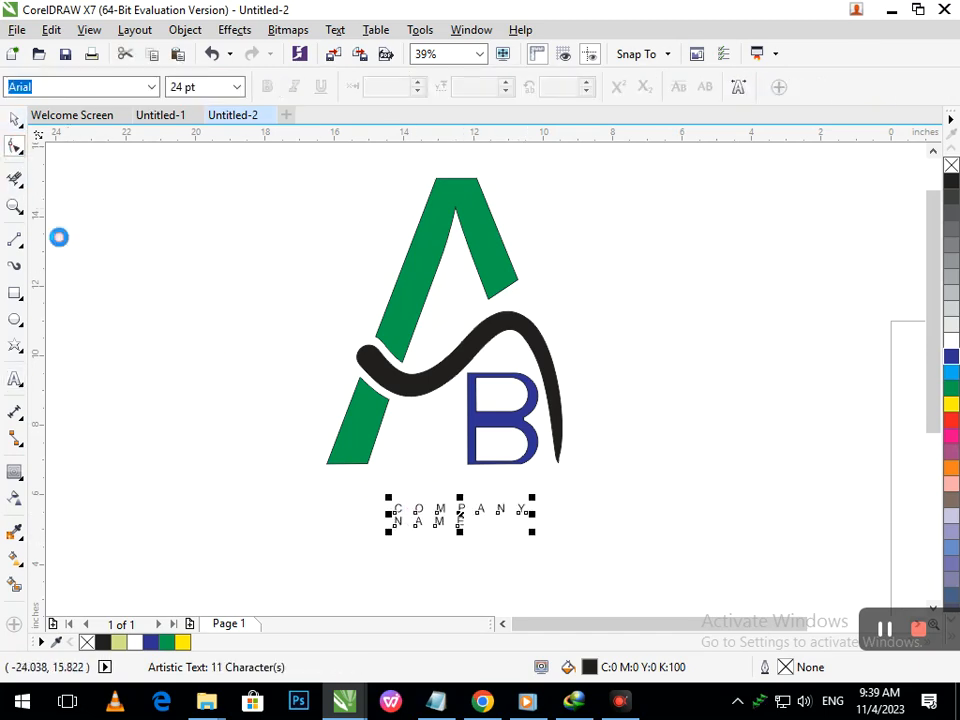
- Enlarge the company name text to about 40 pt and move it under the A's left leg
{"action": "left_click", "coordinate": [60, 244]}
{"action": "left_click", "coordinate": [434, 532]}
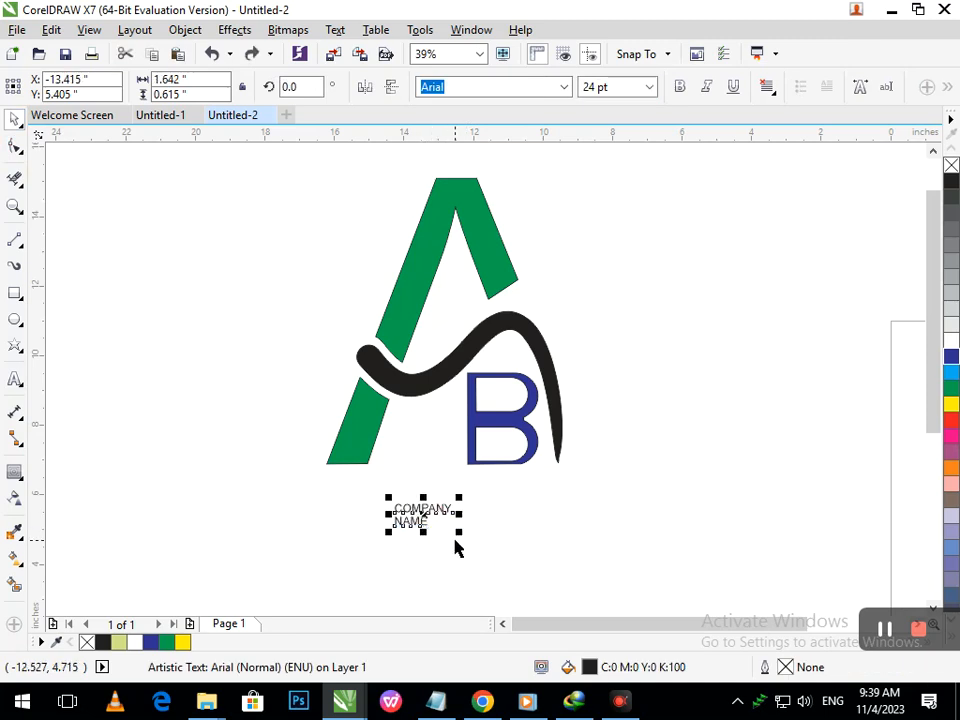
{"action": "left_click_drag", "start_coordinate": [458, 529], "coordinate": [480, 551]}
{"action": "left_click_drag", "start_coordinate": [422, 513], "coordinate": [377, 505]}
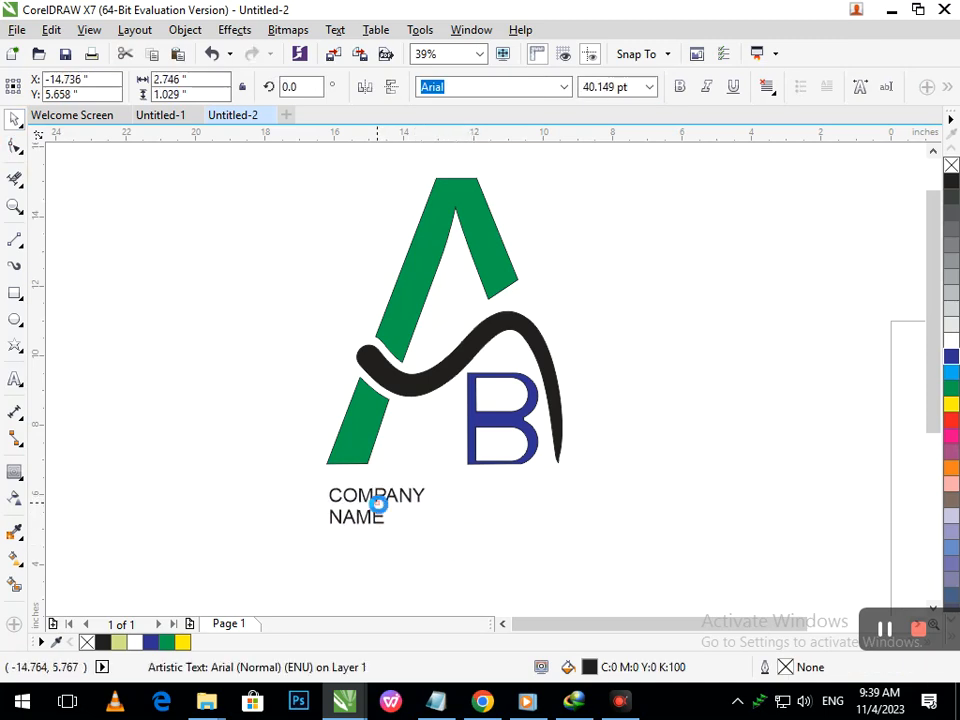
- Widen the letter spacing further so COMPANY spans the width of the logo
{"action": "left_click", "coordinate": [17, 147]}
{"action": "left_click", "coordinate": [80, 146]}
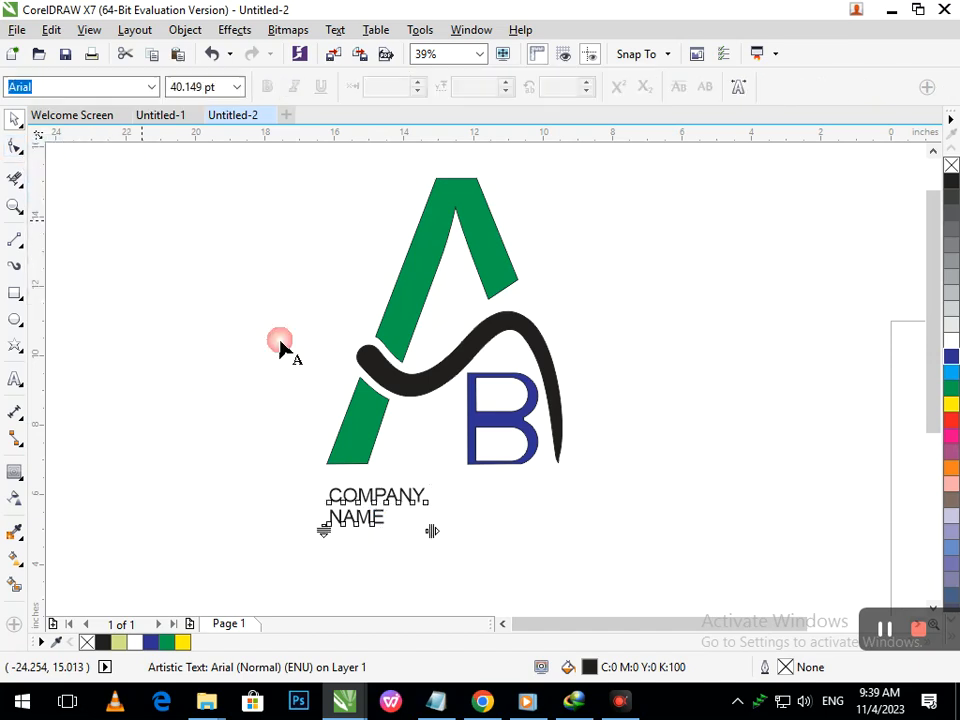
{"action": "left_click_drag", "start_coordinate": [432, 529], "coordinate": [553, 540]}
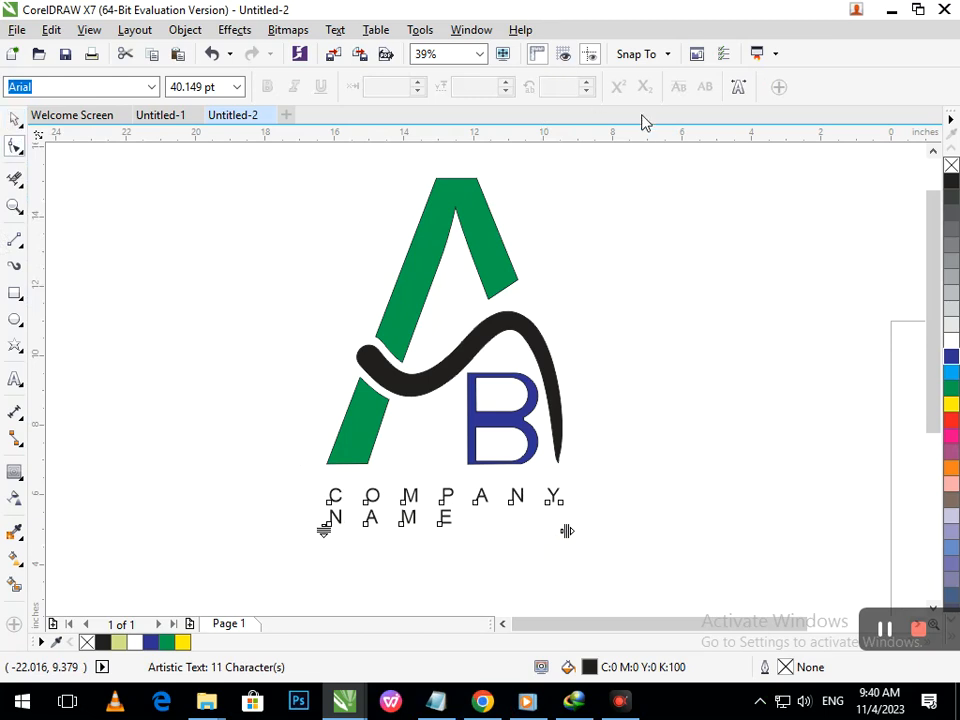
{"action": "left_click", "coordinate": [16, 117]}
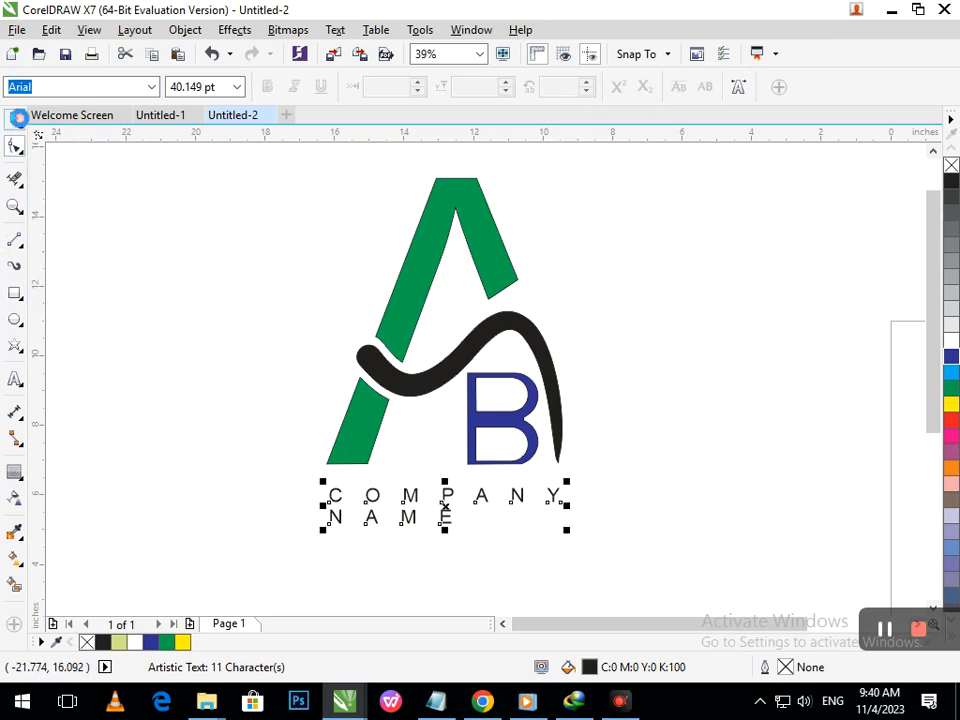
- Make the company name text bold
{"action": "left_click", "coordinate": [686, 153]}
{"action": "left_click", "coordinate": [447, 495]}
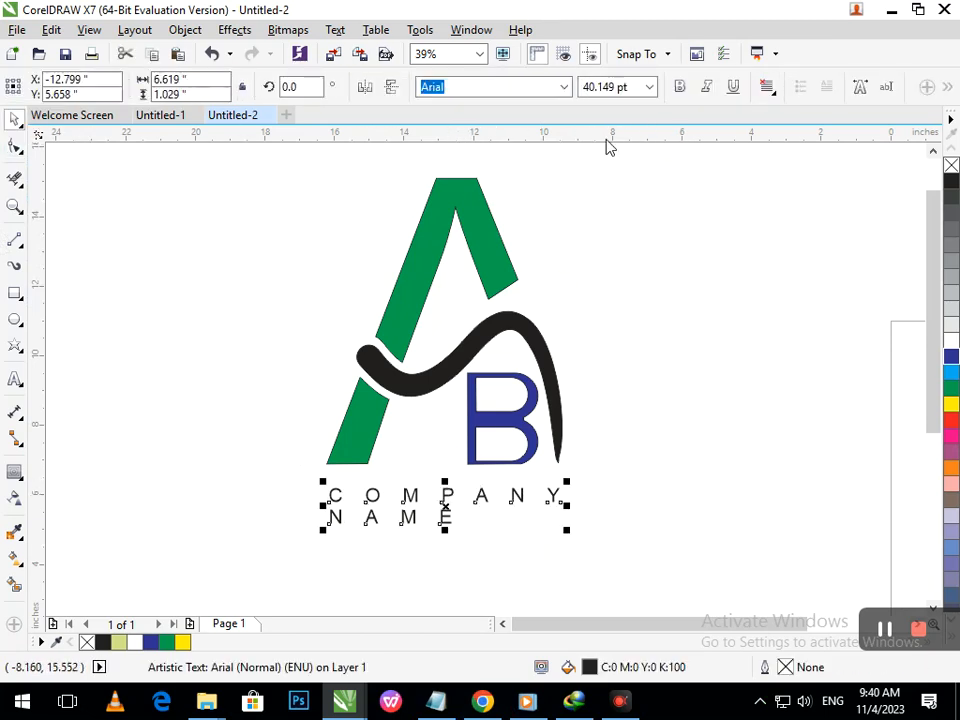
{"action": "left_click", "coordinate": [679, 88]}
{"action": "left_click", "coordinate": [697, 444]}
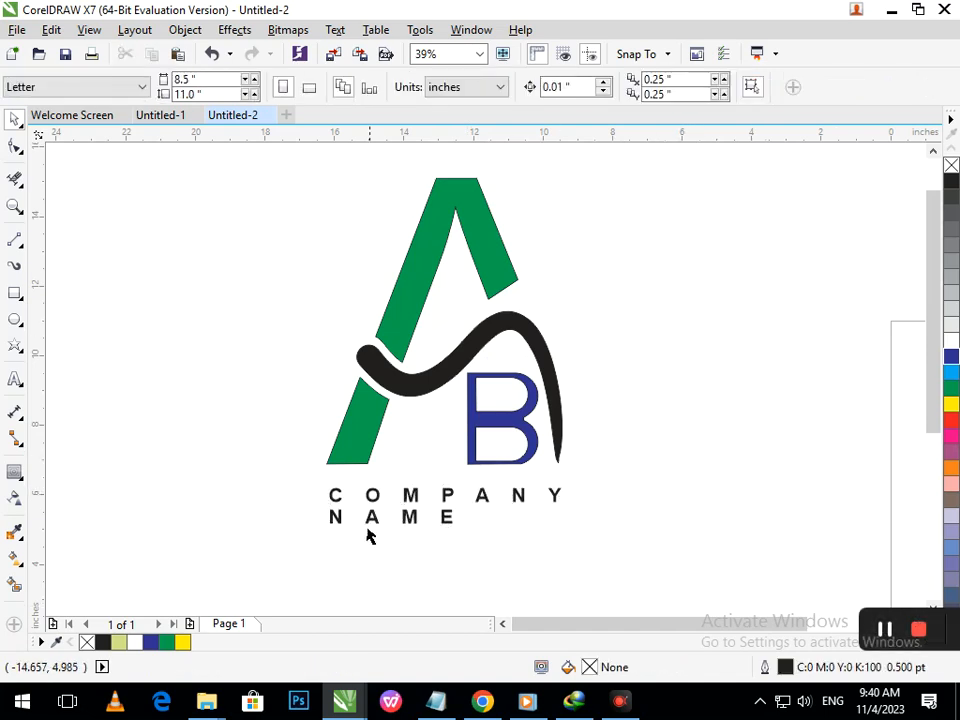
- Remove the spaces before NAME so it lines up with COMPANY
{"action": "double_click", "coordinate": [333, 519]}
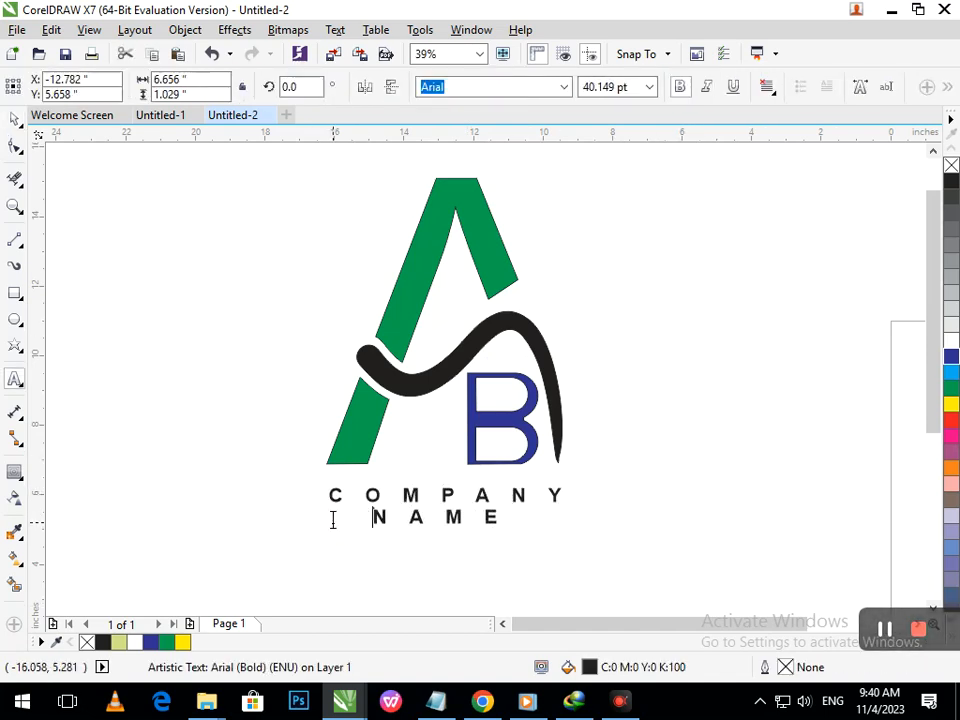
{"action": "key", "text": "BackSpace"}
{"action": "key", "text": "BackSpace"}
{"action": "key", "text": "BackSpace"}
{"action": "key", "text": "BackSpace"}
{"action": "key", "text": "BackSpace"}
{"action": "key", "text": "BackSpace"}
{"action": "key", "text": "BackSpace"}
{"action": "key", "text": "BackSpace"}
{"action": "key", "text": "BackSpace"}
{"action": "key", "text": "BackSpace"}
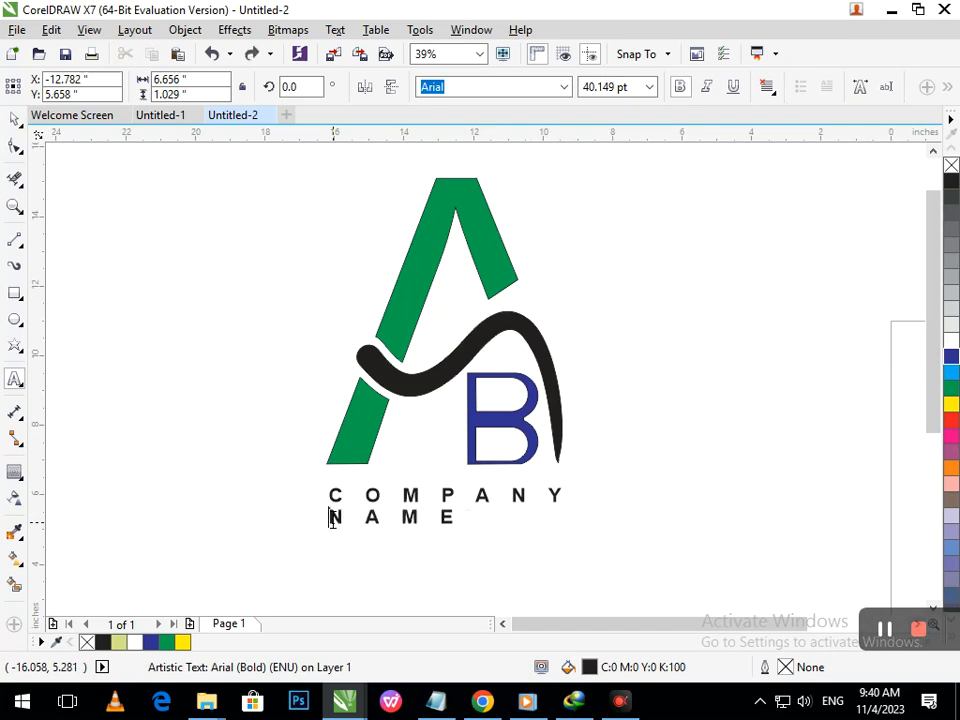
- Color the word NAME blue in both fill and outline
{"action": "left_click_drag", "start_coordinate": [447, 517], "coordinate": [329, 517]}
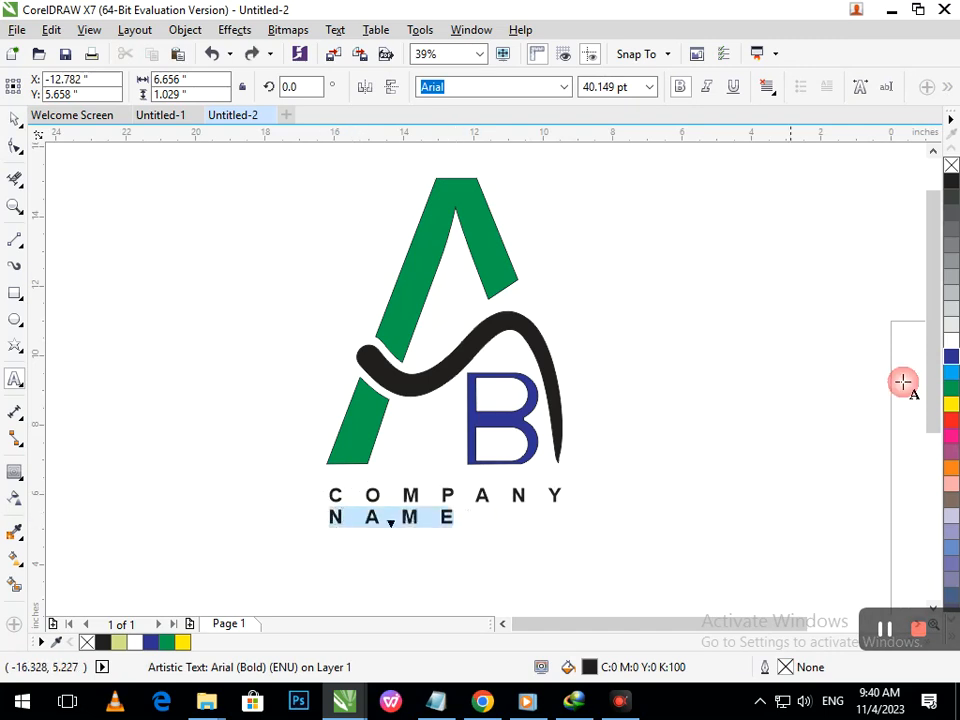
{"action": "left_click", "coordinate": [950, 357]}
{"action": "right_click", "coordinate": [950, 360]}
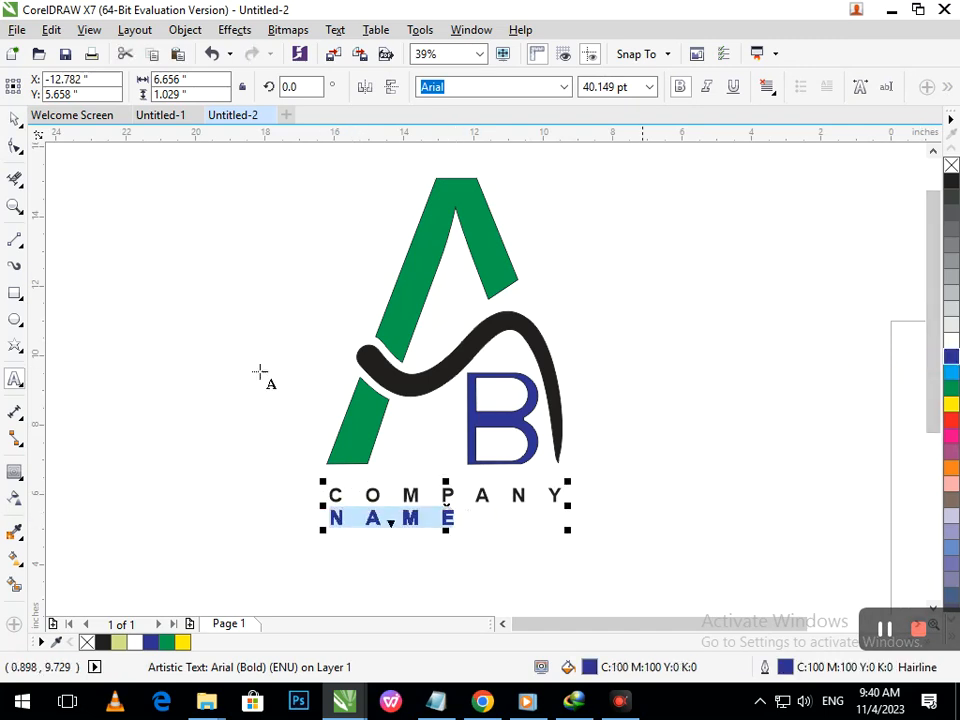
{"action": "left_click", "coordinate": [15, 120]}
{"action": "left_click", "coordinate": [79, 187]}
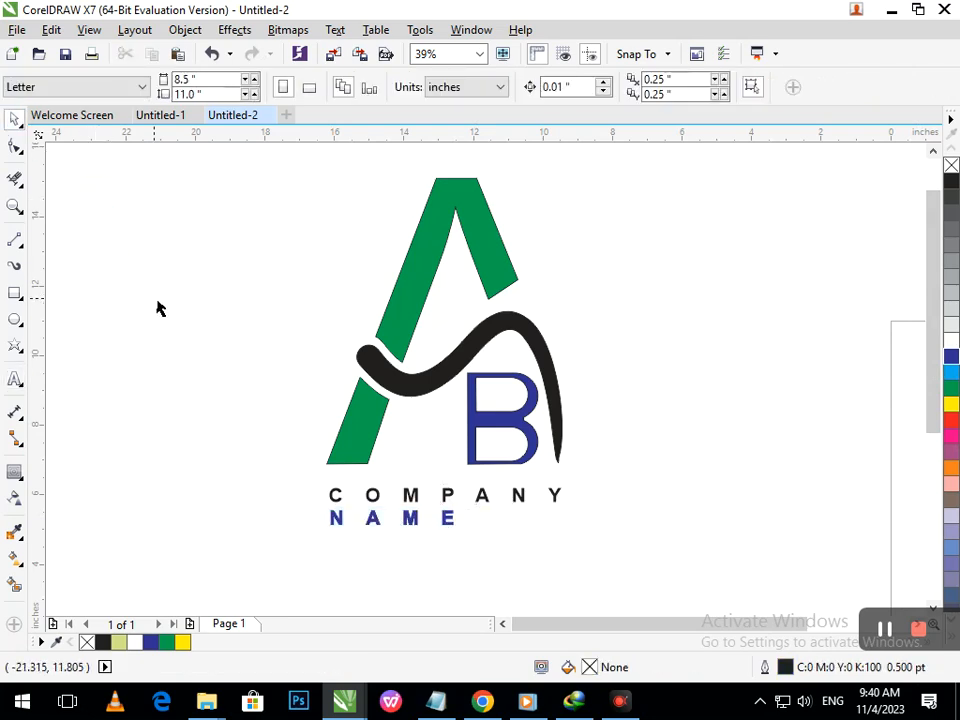
- Color all of the company name text blue in fill and outline
{"action": "double_click", "coordinate": [484, 508]}
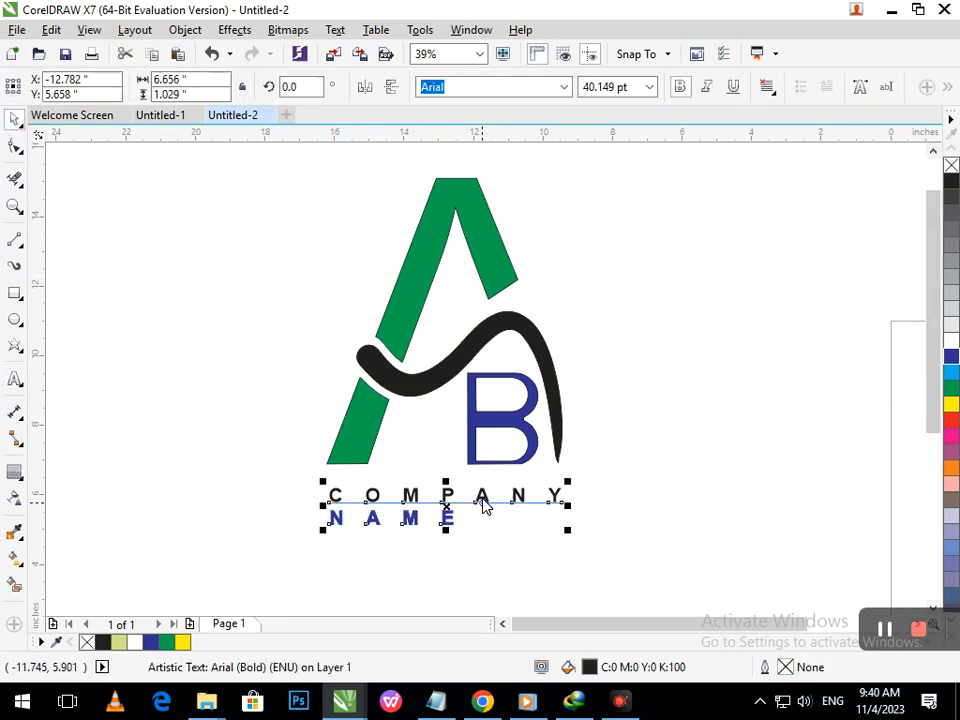
{"action": "left_click_drag", "start_coordinate": [473, 533], "coordinate": [427, 524]}
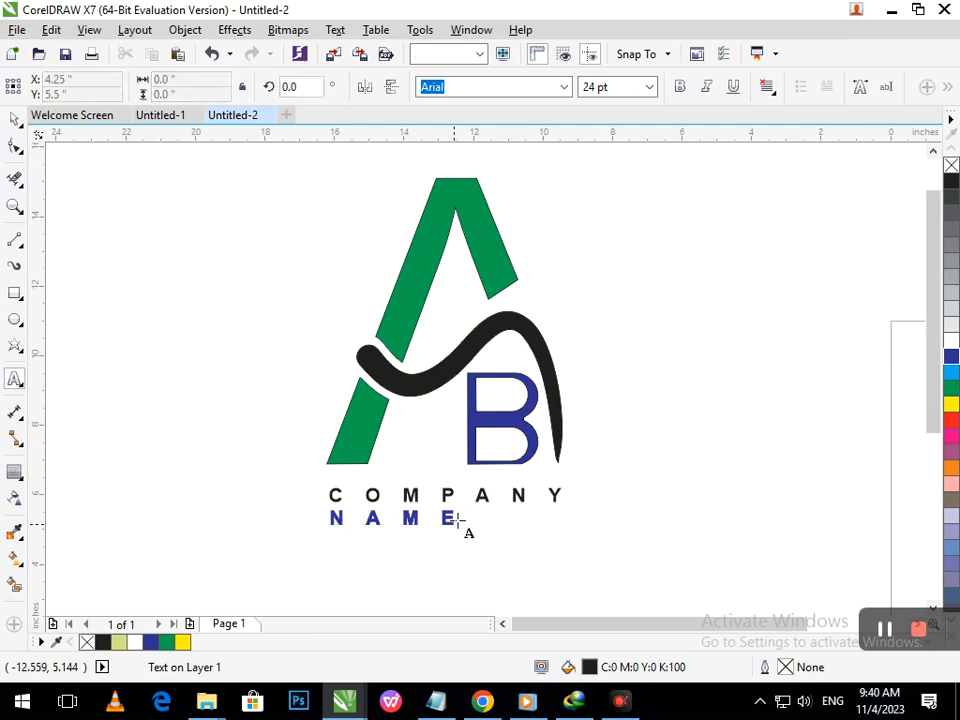
{"action": "left_click", "coordinate": [457, 518]}
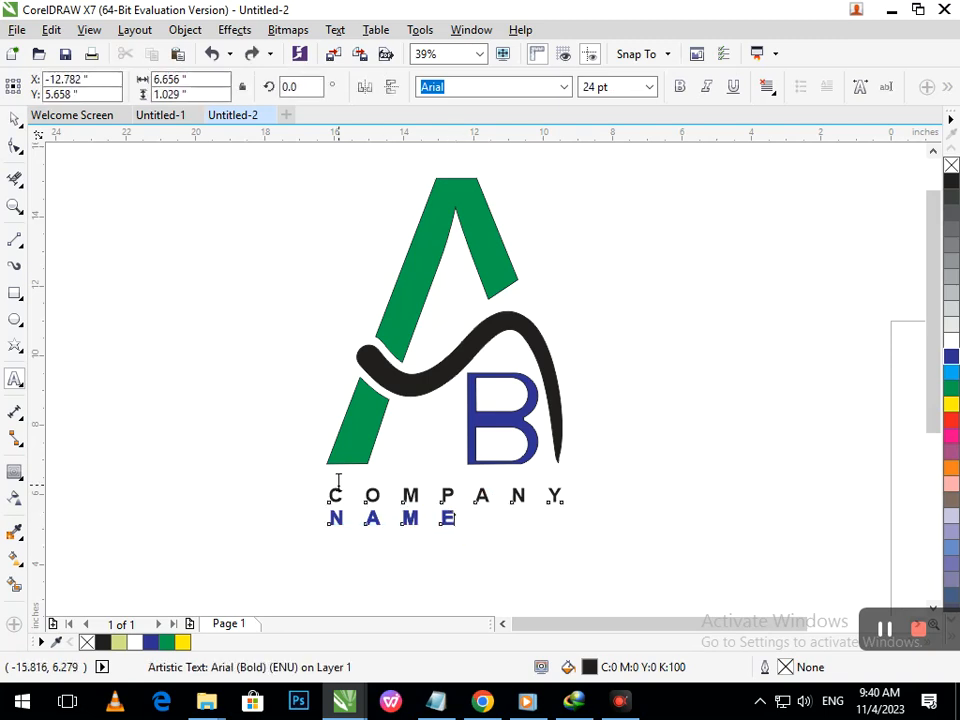
{"action": "left_click_drag", "start_coordinate": [332, 495], "coordinate": [435, 528]}
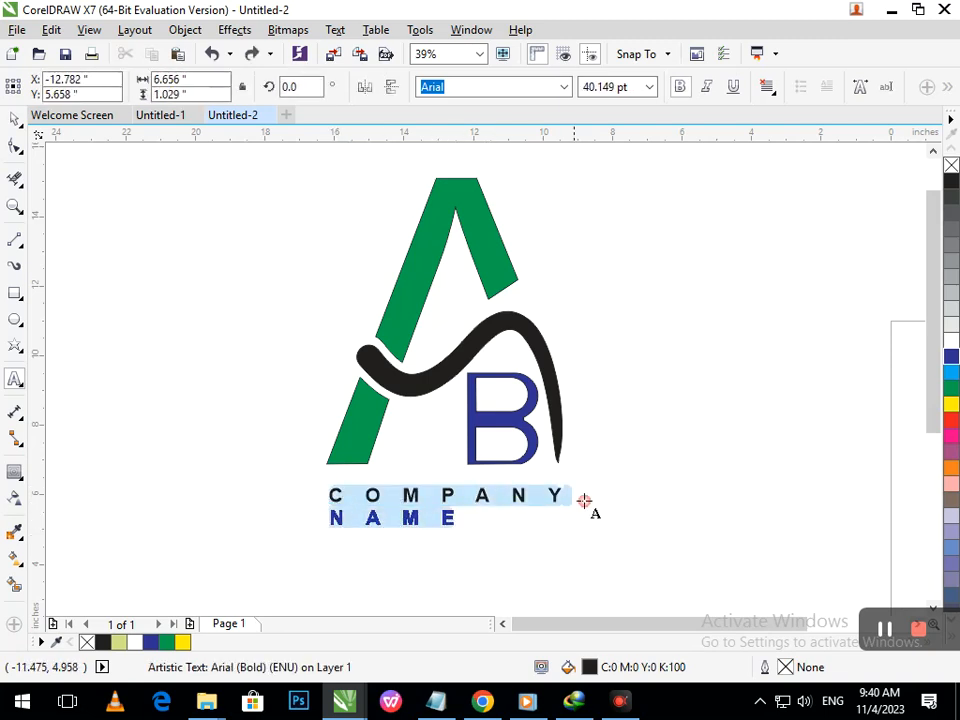
{"action": "left_click", "coordinate": [951, 360]}
{"action": "right_click", "coordinate": [952, 361]}
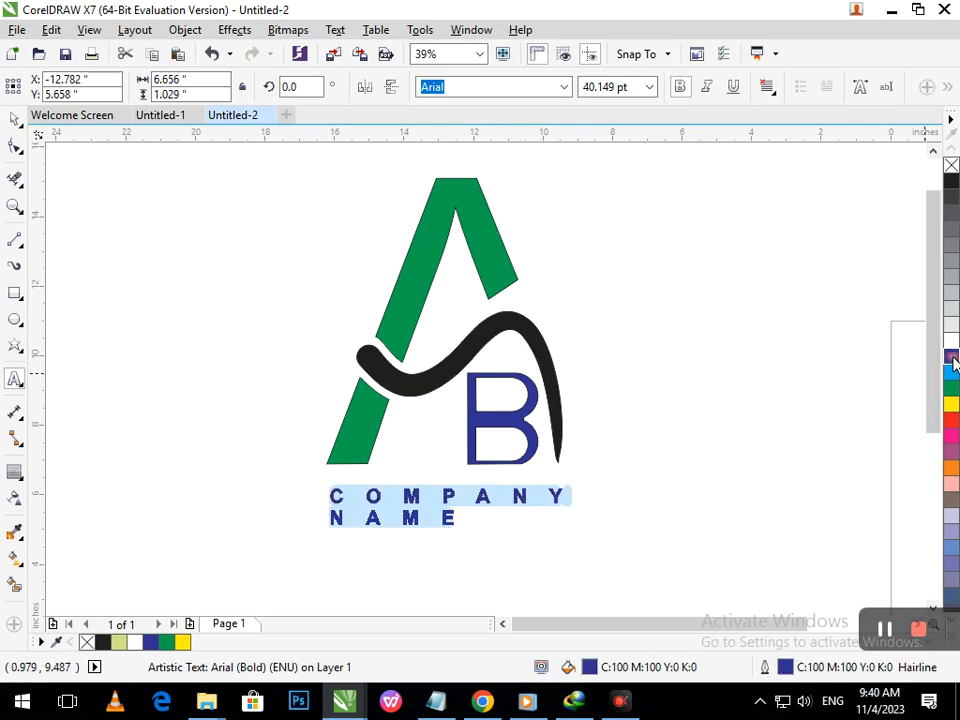
{"action": "left_click", "coordinate": [15, 119]}
{"action": "left_click", "coordinate": [173, 322]}
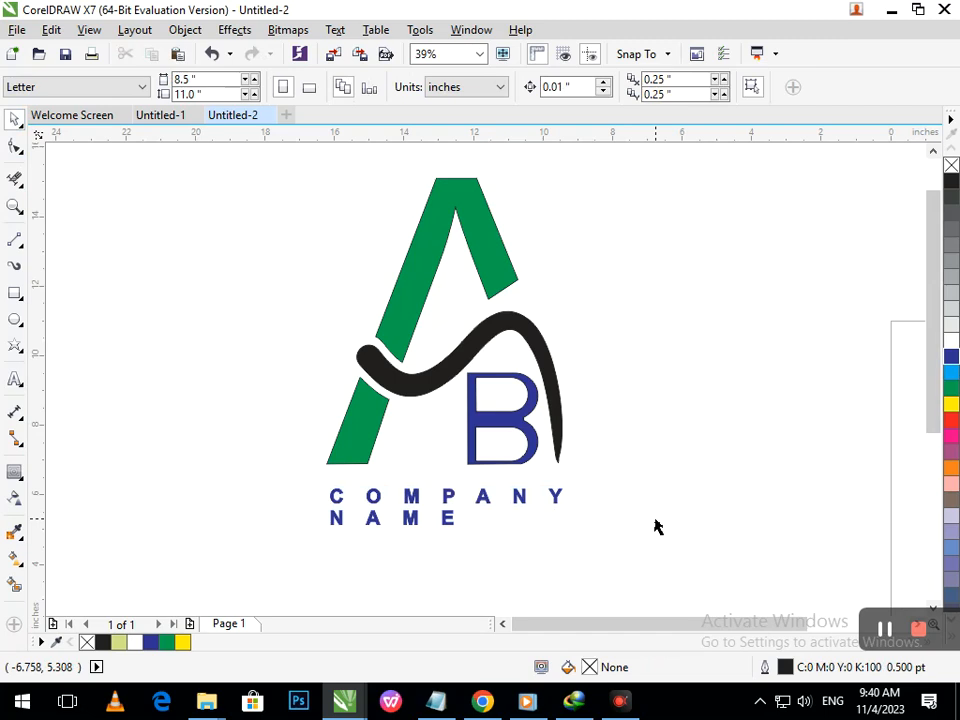
- Try several palette colors on the swoosh, ending with green
{"action": "left_click", "coordinate": [561, 450]}
{"action": "left_click", "coordinate": [951, 405]}
{"action": "left_click", "coordinate": [952, 388]}
{"action": "left_click", "coordinate": [952, 370]}
{"action": "left_click", "coordinate": [951, 355]}
{"action": "left_click", "coordinate": [951, 371]}
{"action": "left_click", "coordinate": [951, 388]}
{"action": "left_click", "coordinate": [833, 400]}
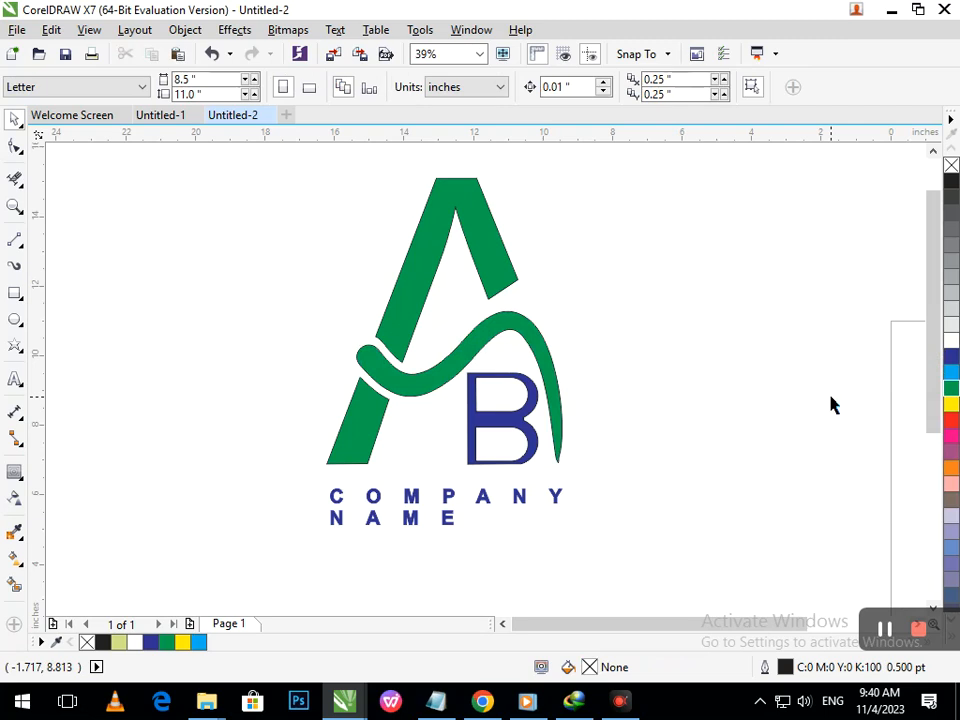
- Recolor the swoosh blue
{"action": "left_click", "coordinate": [553, 388]}
{"action": "left_click", "coordinate": [950, 357]}
{"action": "left_click", "coordinate": [688, 450]}
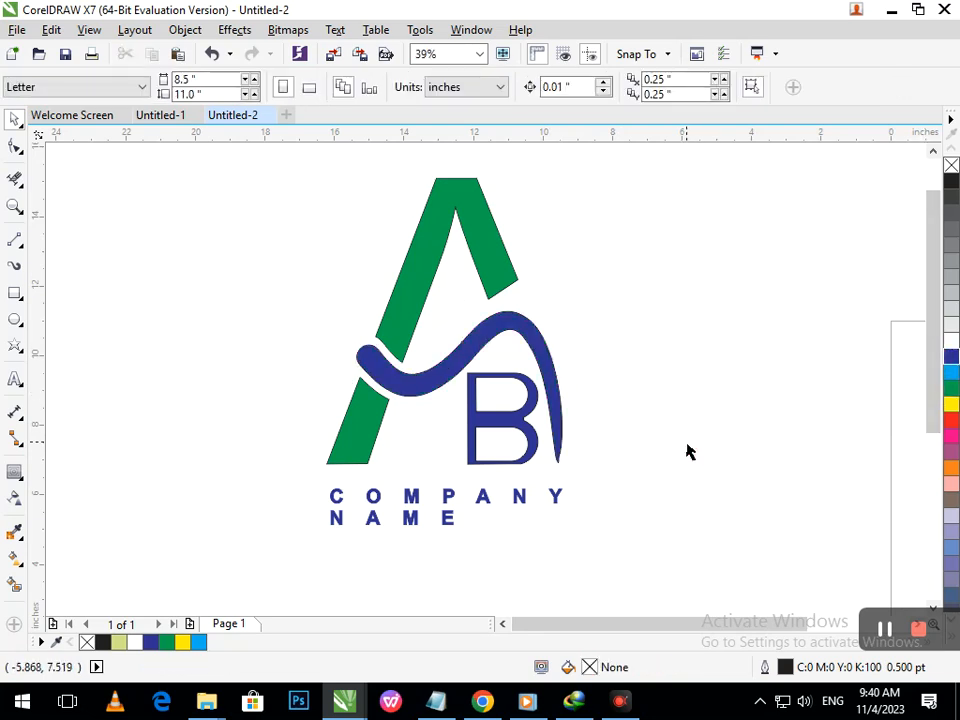
- Fill the swoosh black again
{"action": "left_click", "coordinate": [560, 402]}
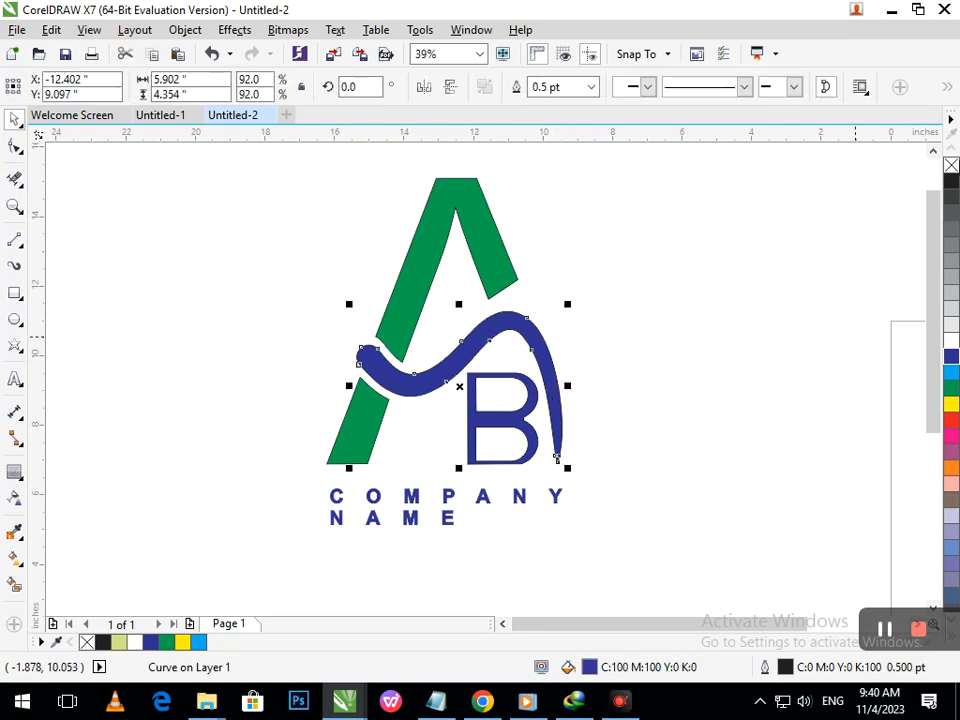
{"action": "left_click", "coordinate": [951, 183]}
{"action": "left_click", "coordinate": [729, 313]}
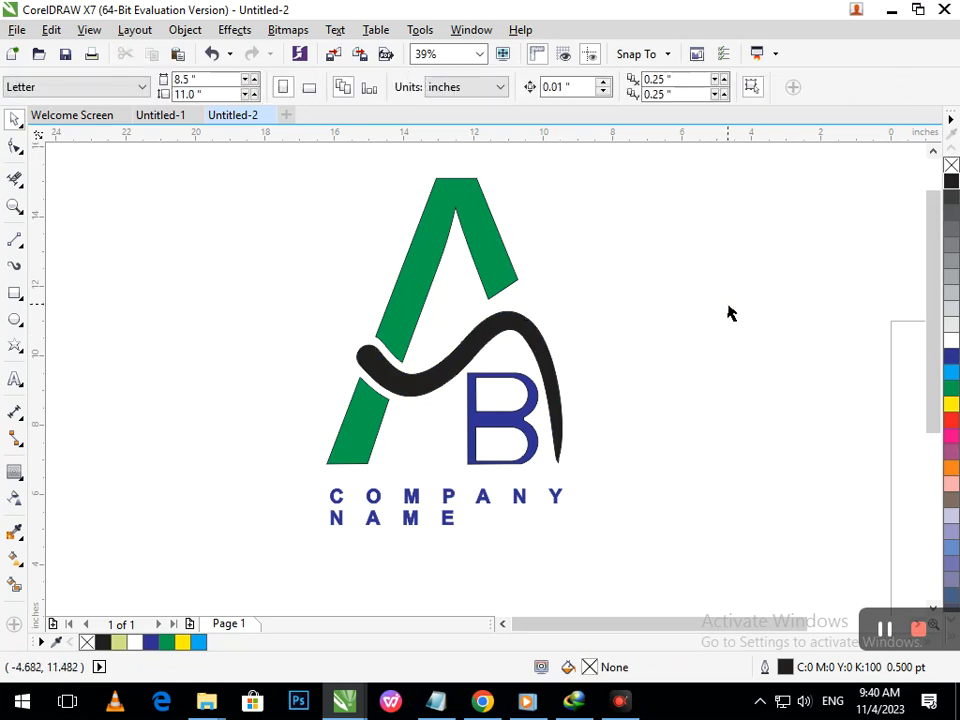
- Select every part of the logo and the company name and group them
{"action": "left_click_drag", "start_coordinate": [197, 162], "coordinate": [576, 579]}
{"action": "left_click_drag", "start_coordinate": [481, 505], "coordinate": [506, 522]}
{"action": "left_click", "coordinate": [739, 396]}
{"action": "scroll", "coordinate": [258, 327], "scroll_direction": "down", "scroll_amount": 2}
{"action": "left_click_drag", "start_coordinate": [64, 176], "coordinate": [411, 501]}
{"action": "key", "text": "ctrl+g"}
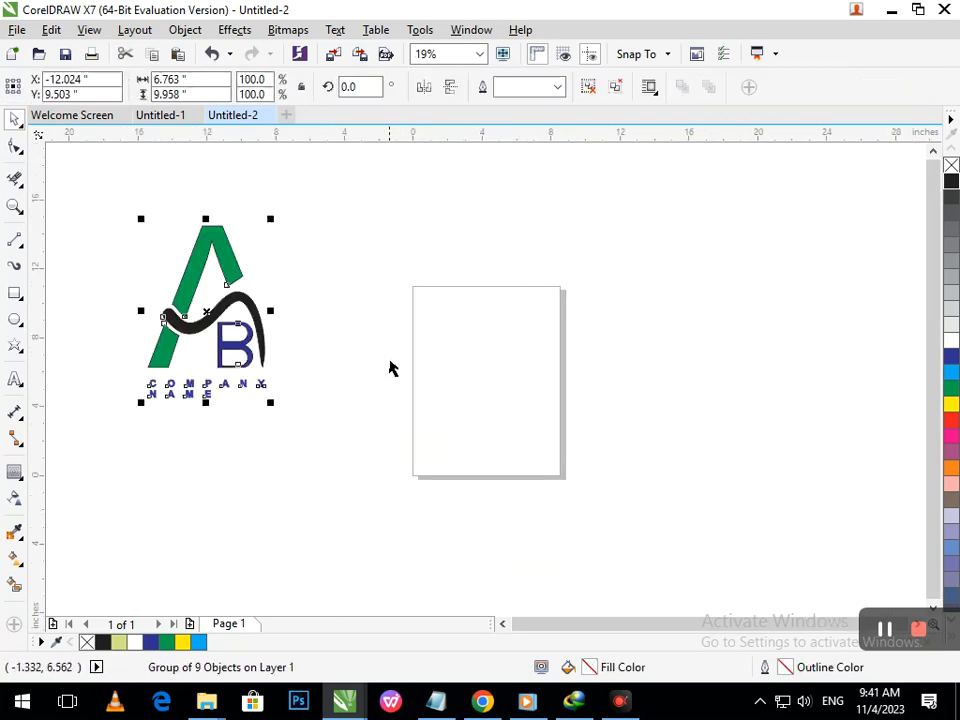
- Move the grouped logo up and slightly to the right
{"action": "right_click", "coordinate": [369, 351]}
{"action": "left_click_drag", "start_coordinate": [365, 370], "coordinate": [207, 320]}
{"action": "left_click", "coordinate": [238, 412]}
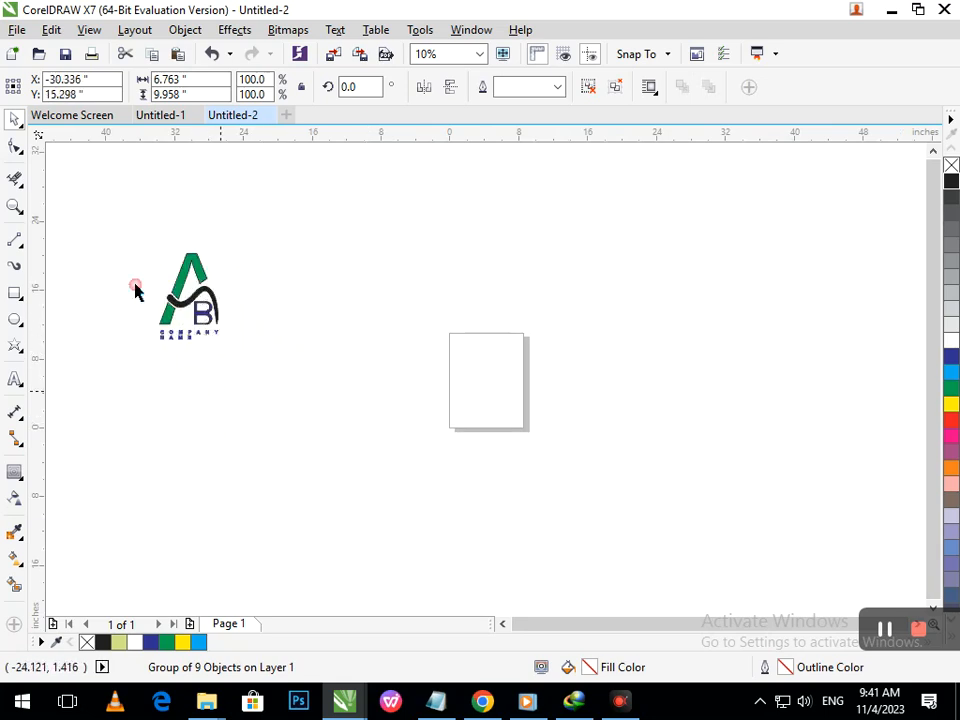
{"action": "key", "text": "F2"}
{"action": "left_click_drag", "start_coordinate": [128, 243], "coordinate": [266, 350]}
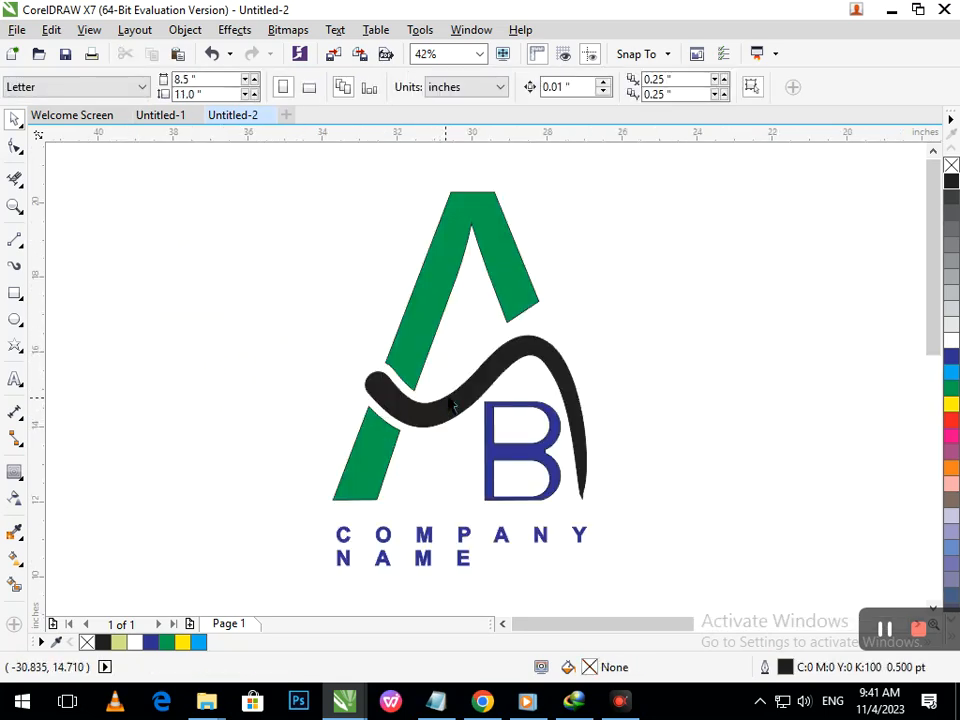
{"action": "left_click_drag", "start_coordinate": [207, 177], "coordinate": [686, 611]}
{"action": "left_click_drag", "start_coordinate": [336, 578], "coordinate": [351, 560]}
{"action": "left_click_drag", "start_coordinate": [421, 531], "coordinate": [456, 517]}
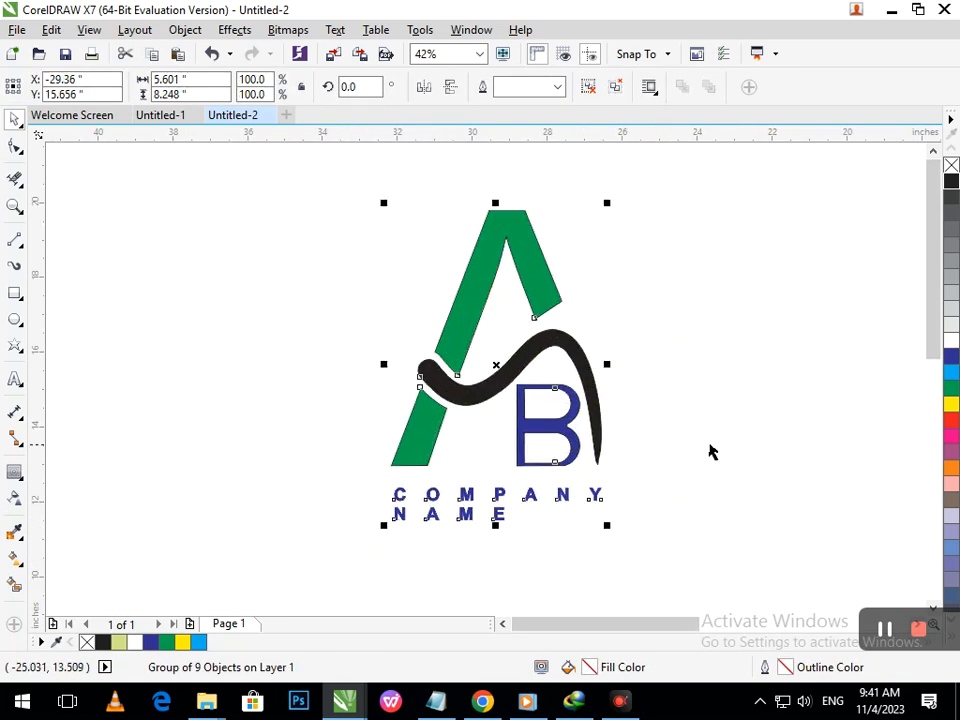
{"action": "left_click", "coordinate": [636, 452]}
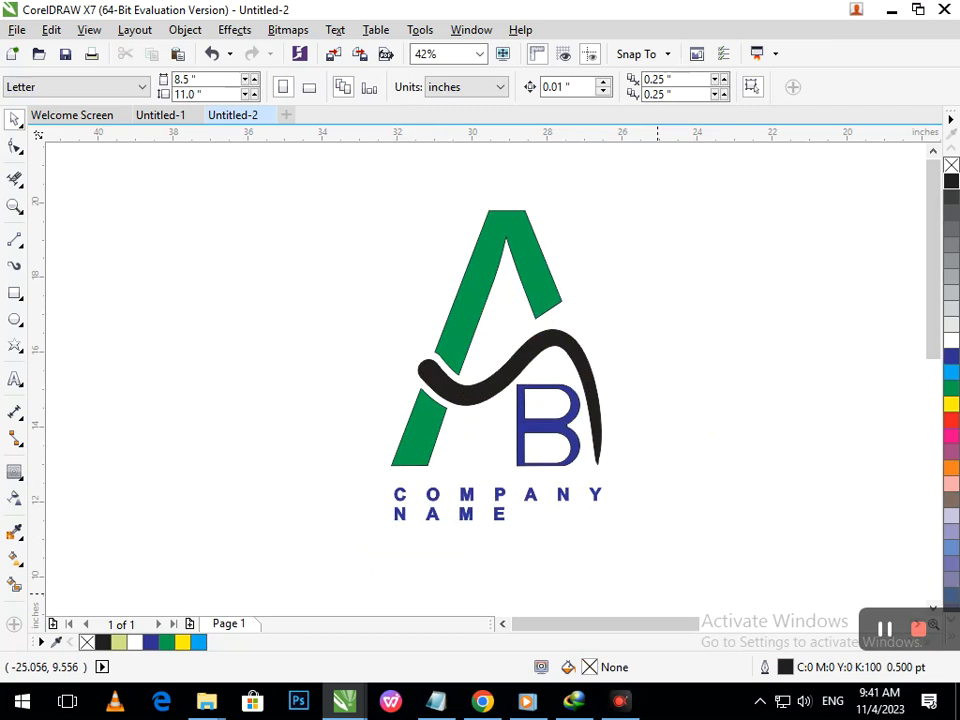
{"action": "left_click_drag", "start_coordinate": [611, 137], "coordinate": [703, 464]}
{"action": "key", "text": "Delete"}
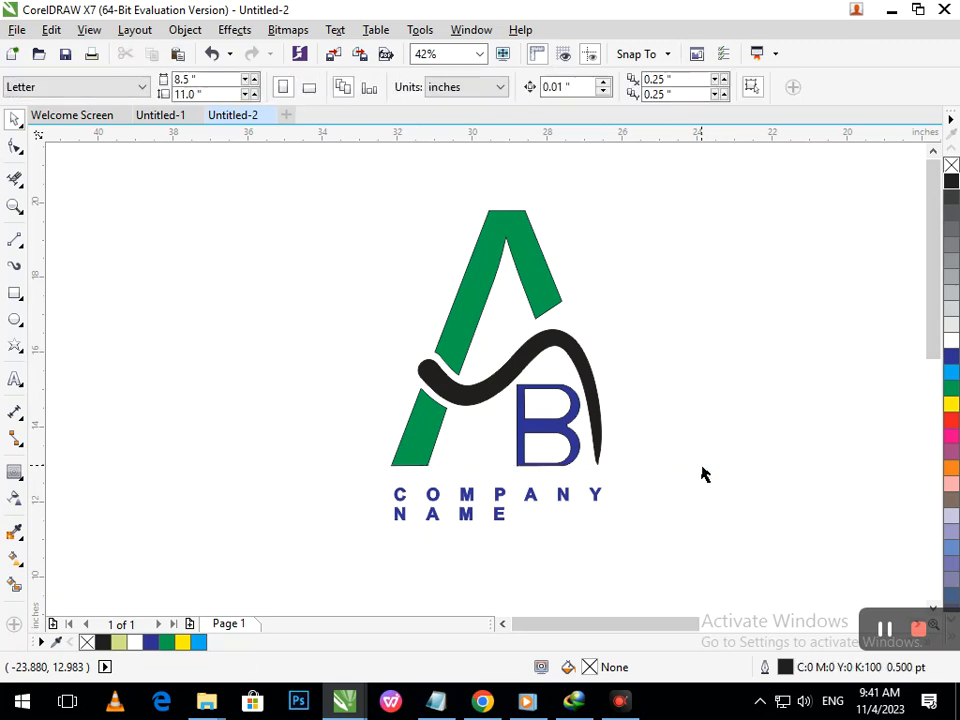